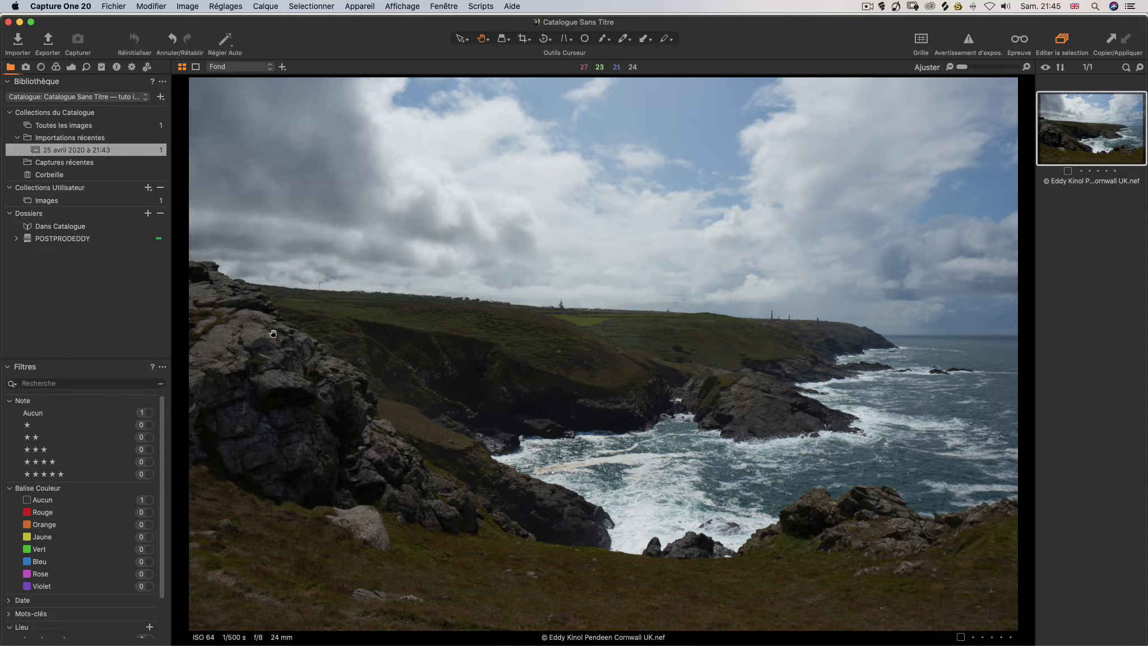
Step: Check the photo's lens correction settings and selected lens profile
click(41, 67)
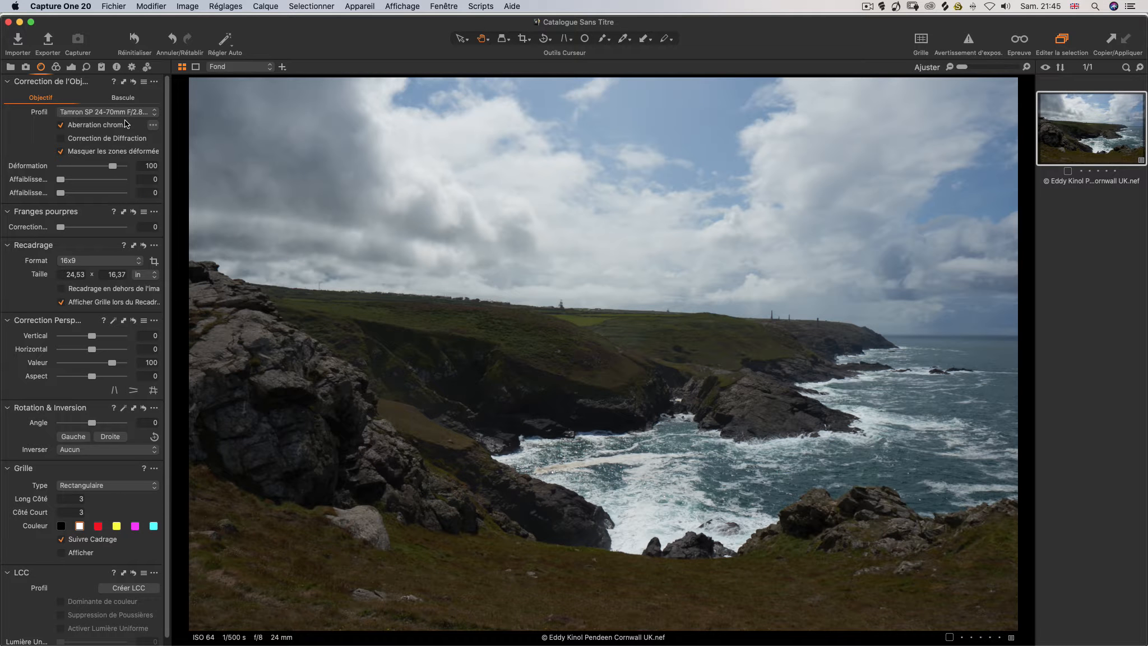
Step: Apply the automatic adjustments for white balance, exposure, contrast and brightness, High Dynamic Range and levels to the coastal photo
click(70, 67)
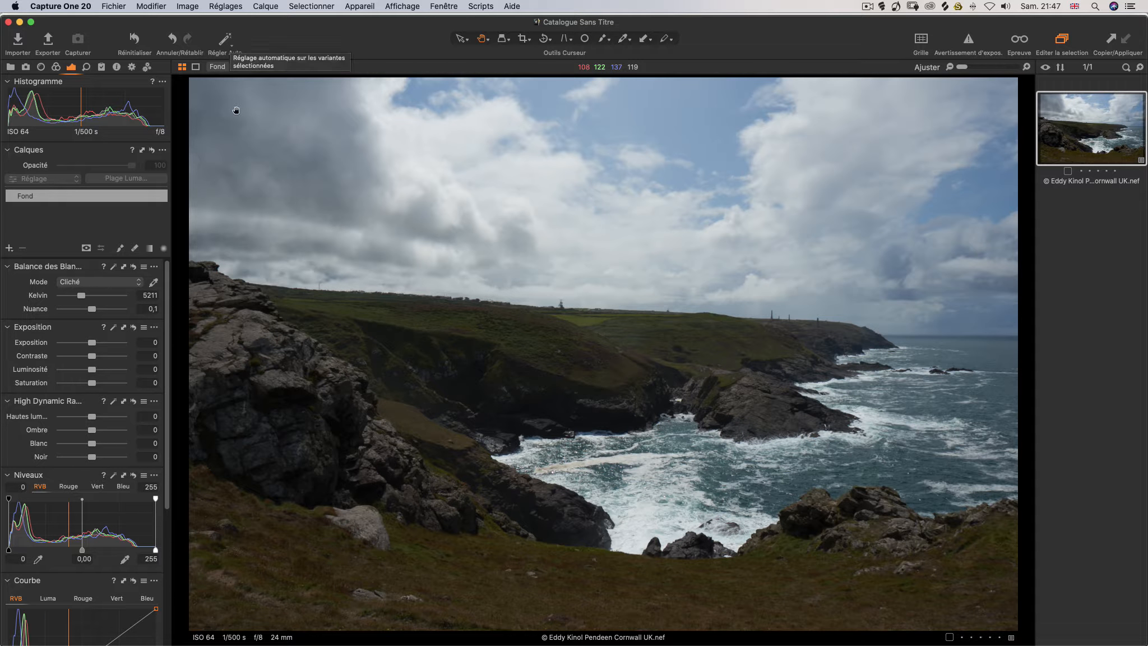
click(223, 43)
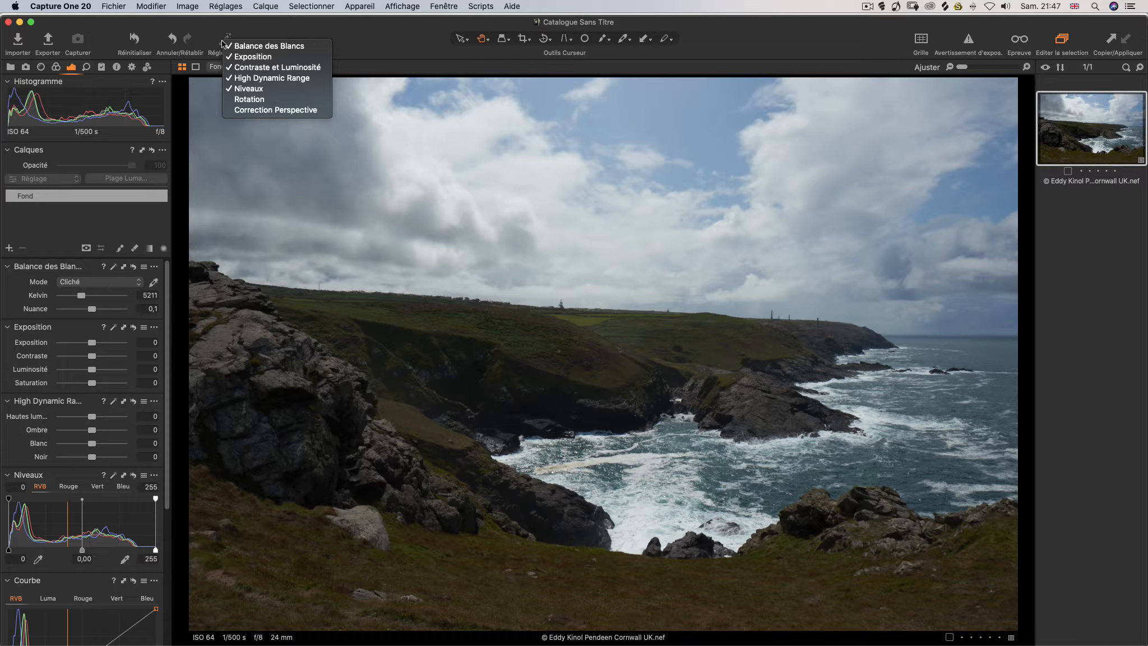
click(217, 31)
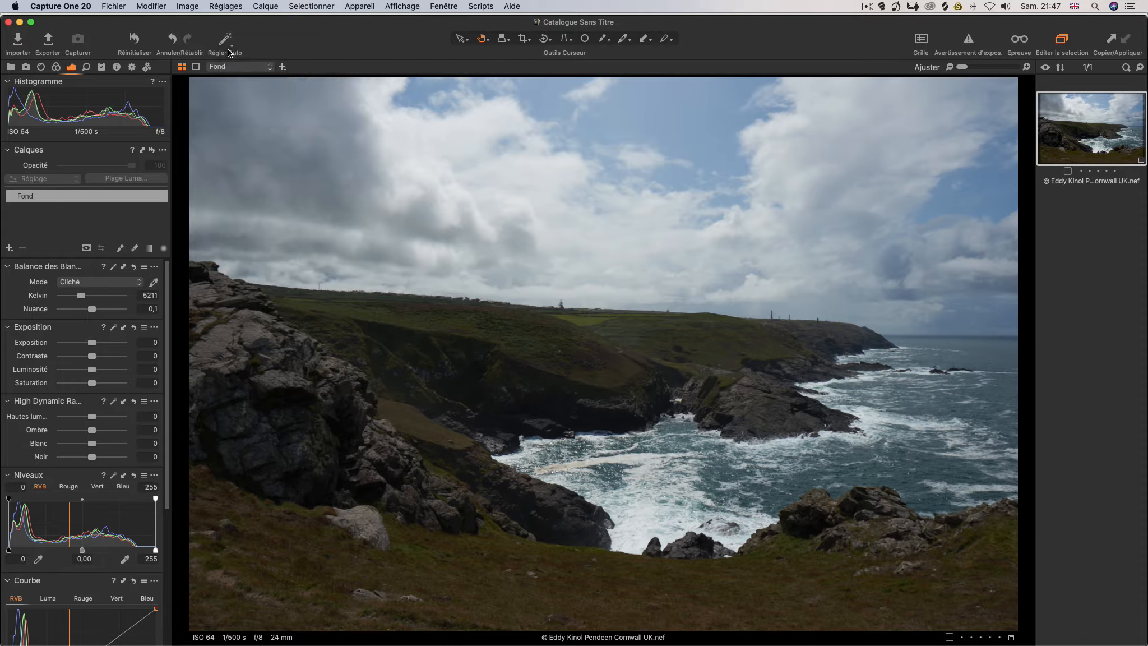
click(227, 44)
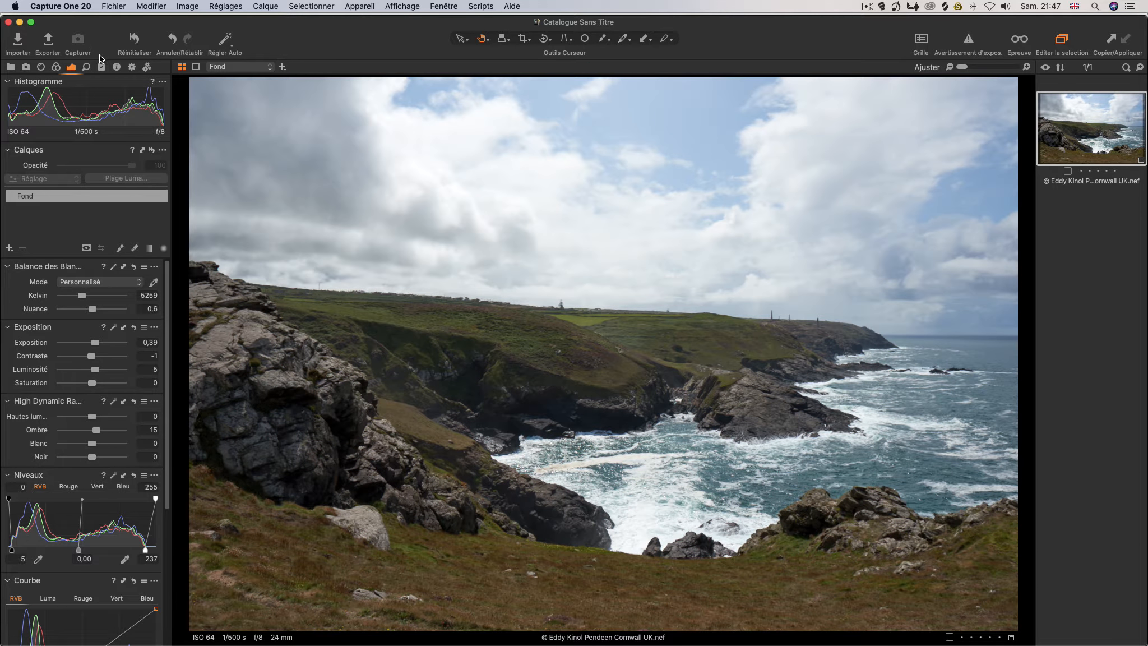
Step: Compare the auto-adjusted photo with its unadjusted version, then reset all its adjustments
key(alt)
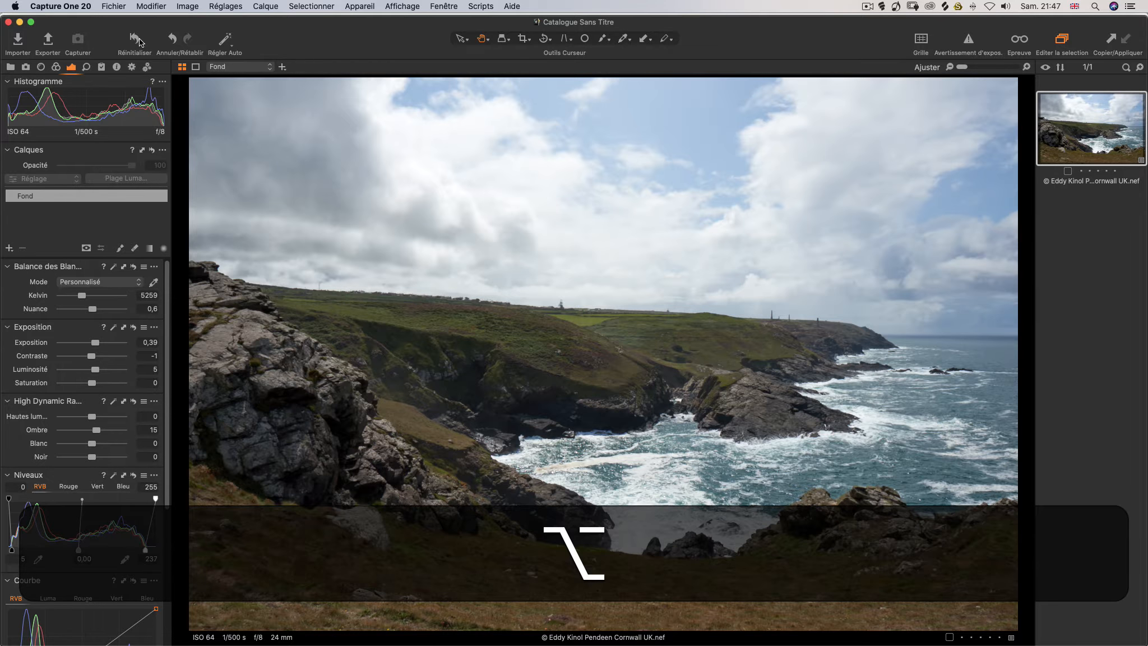
alt+click(134, 38)
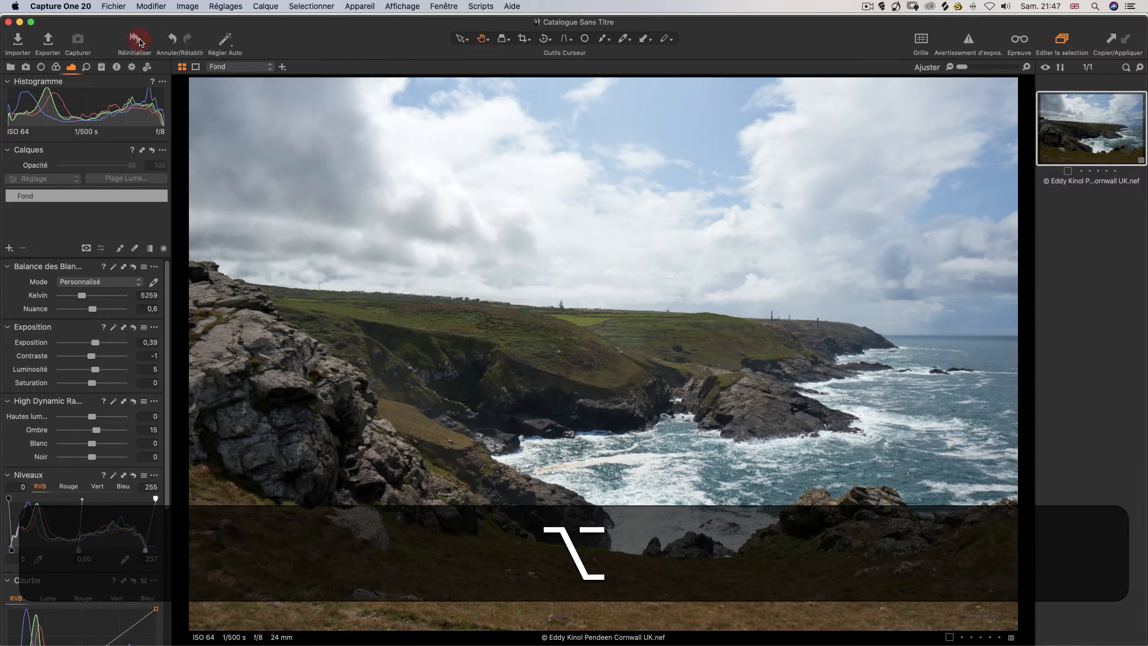
alt+click(137, 39)
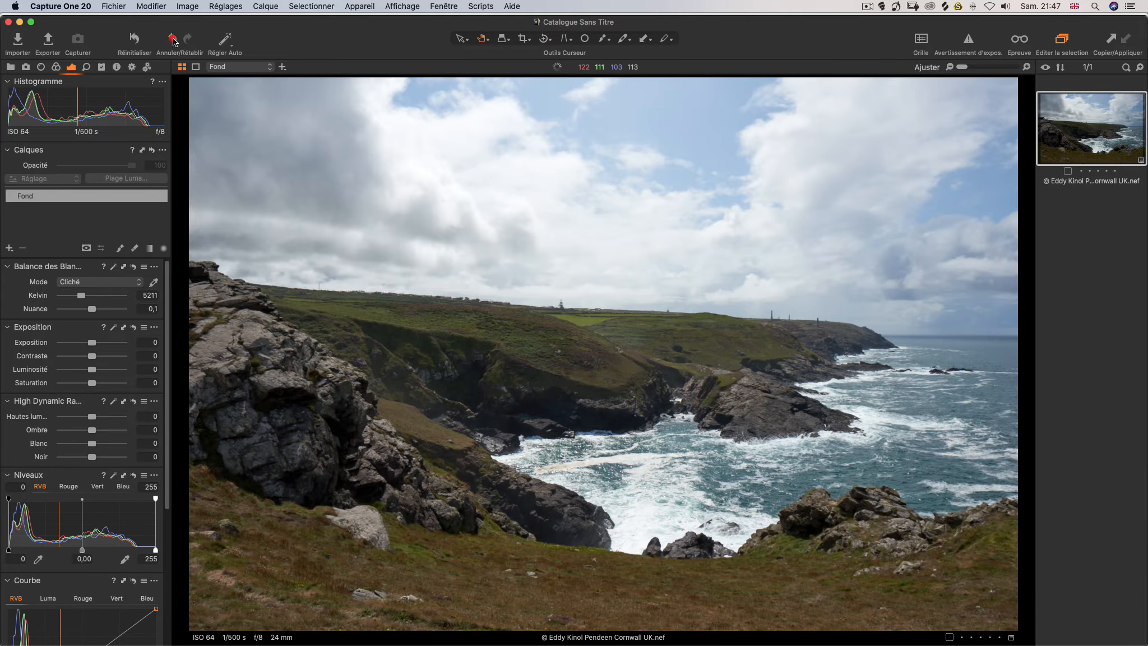
click(137, 40)
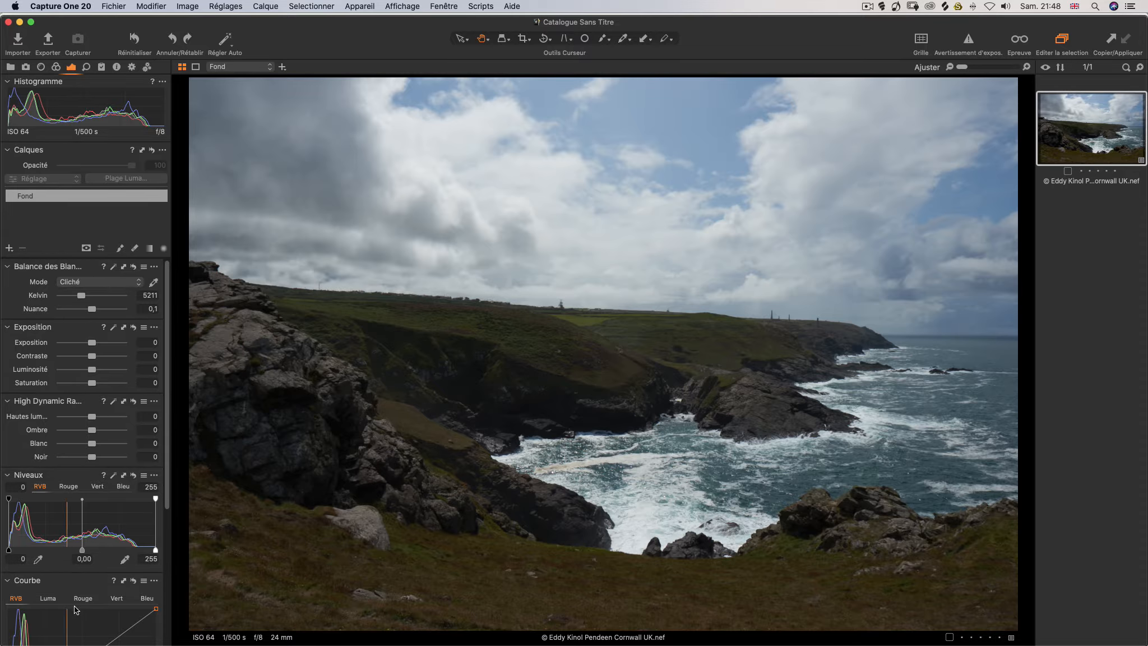
Step: In the base characteristics, keep the Nikon D810 Generic ICC profile and set the curve to Réponse linéaire
click(56, 69)
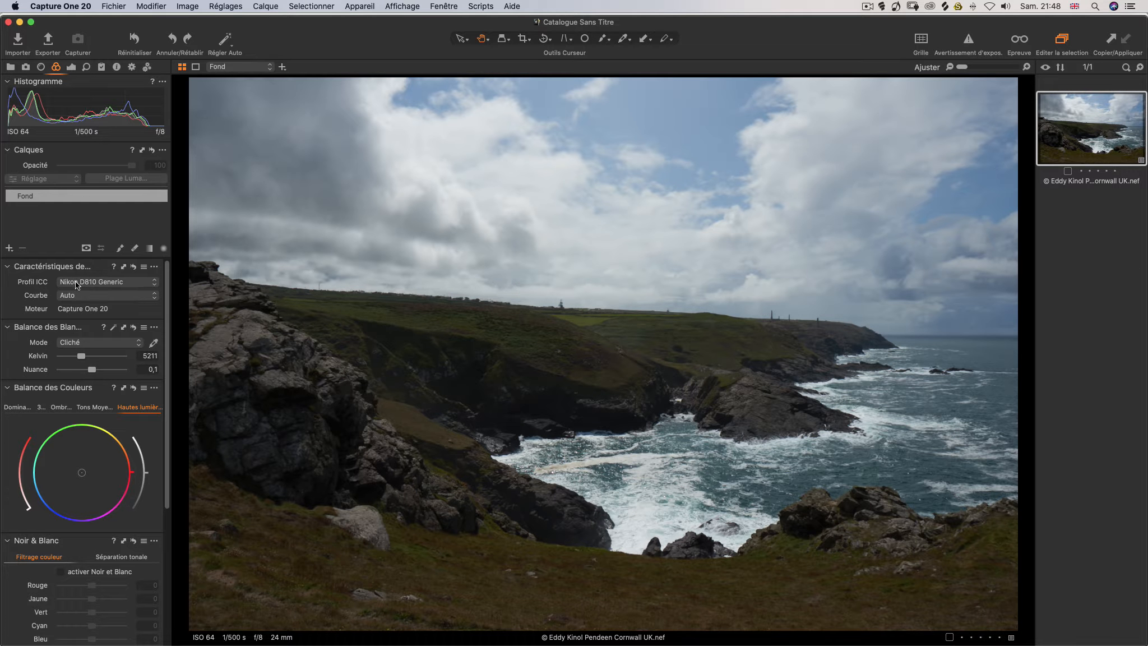
click(132, 283)
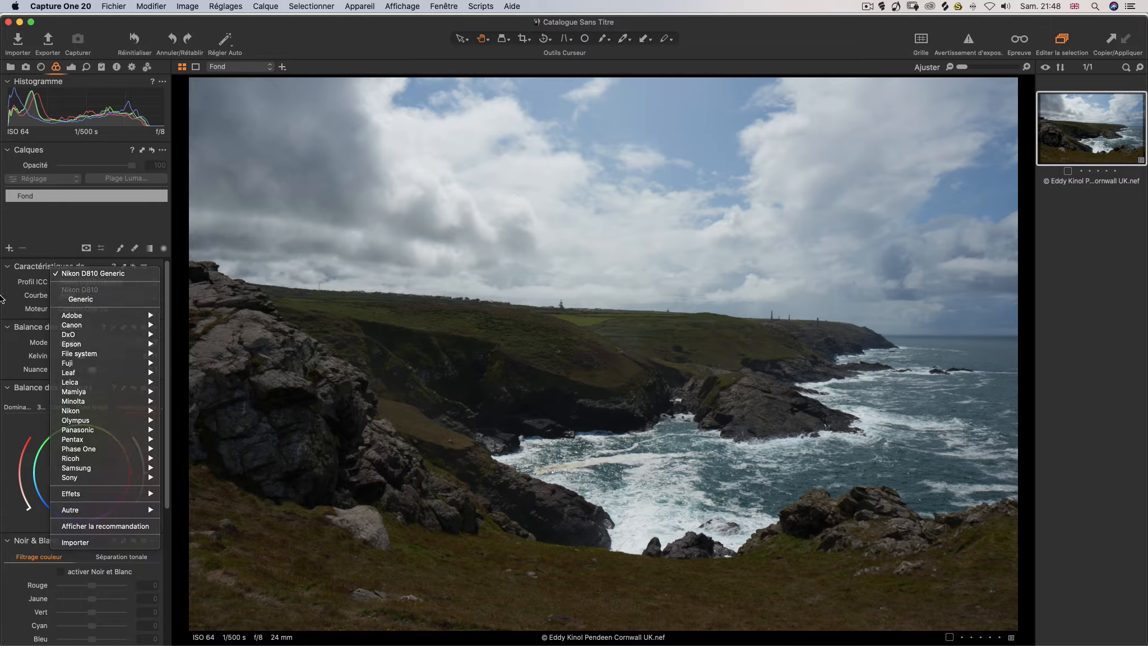
click(96, 296)
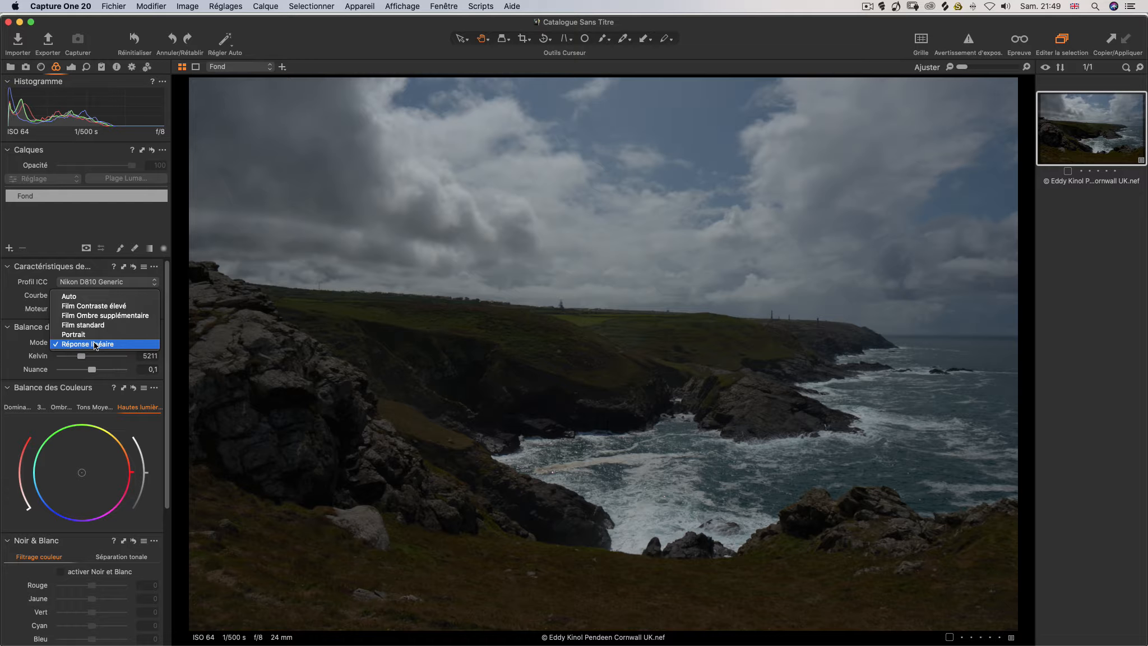
click(94, 343)
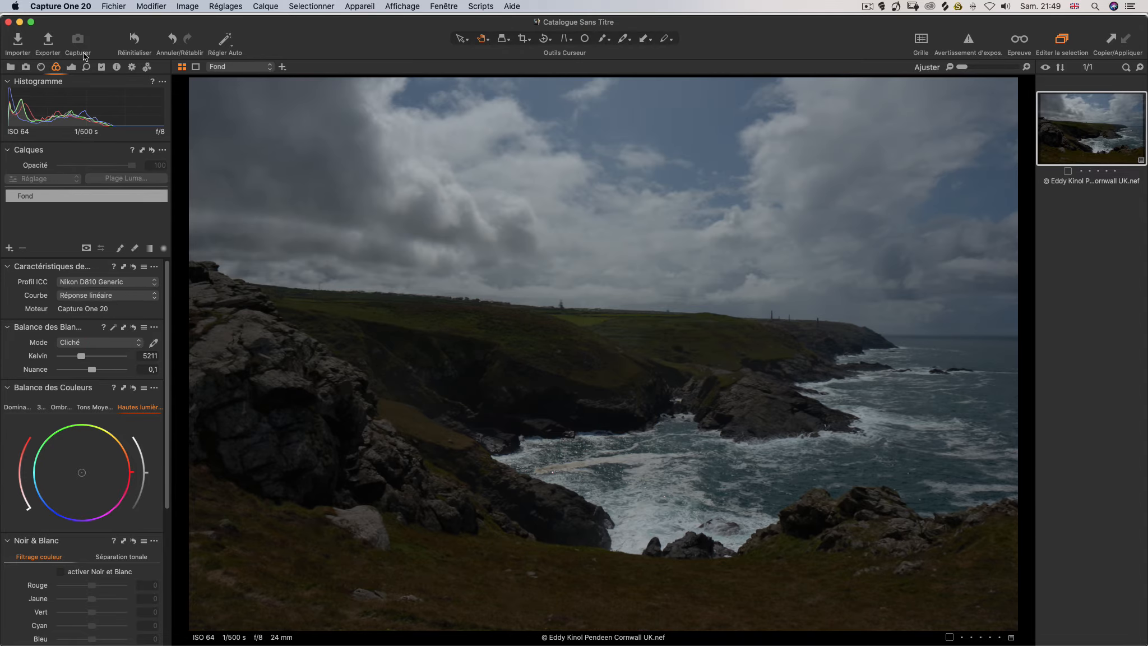
Step: Raise the exposure to 0,73 and, in High Dynamic Range, set the highlights to -33 and the shadows to 24
click(71, 67)
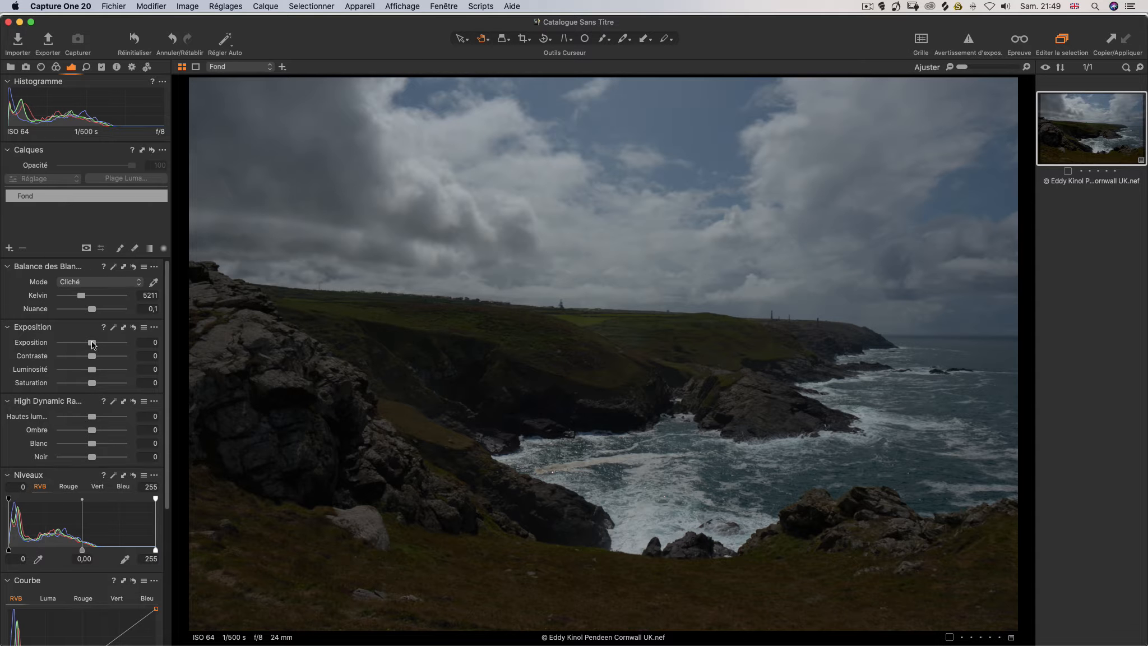
drag(93, 344, 98, 342)
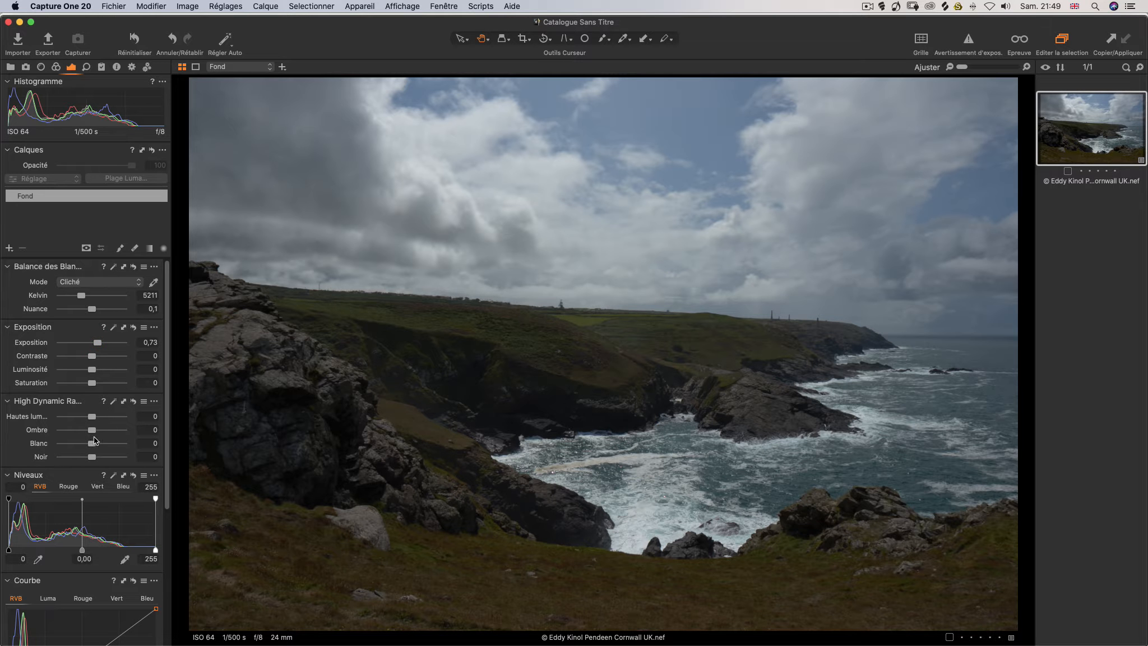
mouse_move(92, 429)
mouse_down()
mouse_move(102, 427)
mouse_move(81, 416)
mouse_up()
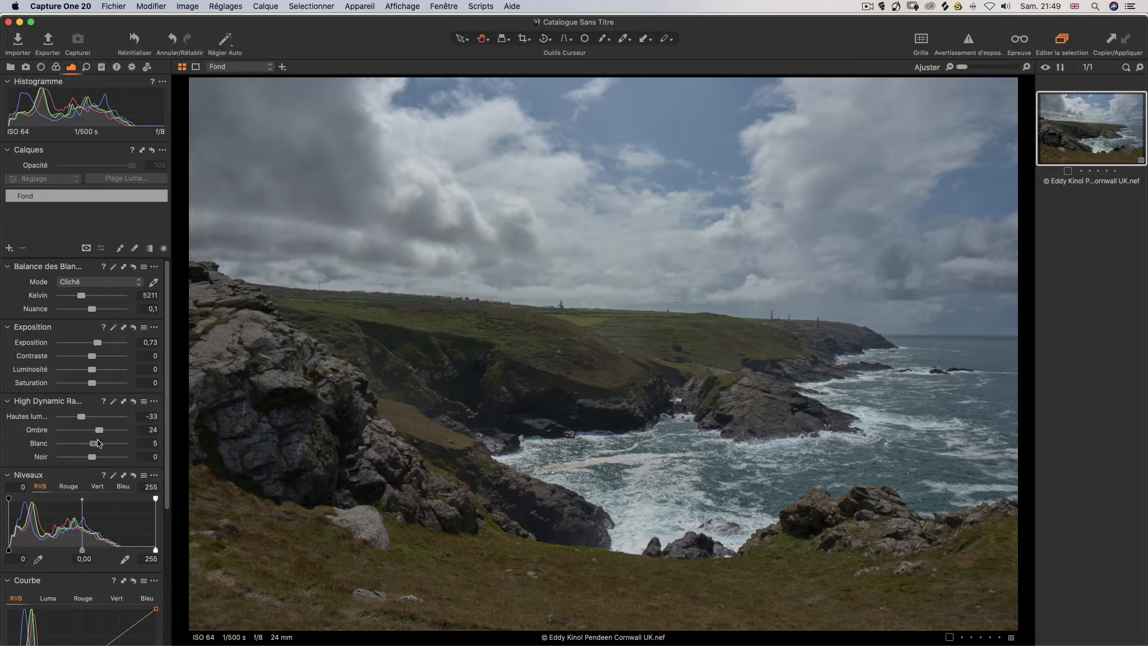
mouse_move(98, 443)
mouse_down()
mouse_move(108, 440)
mouse_move(90, 449)
mouse_up()
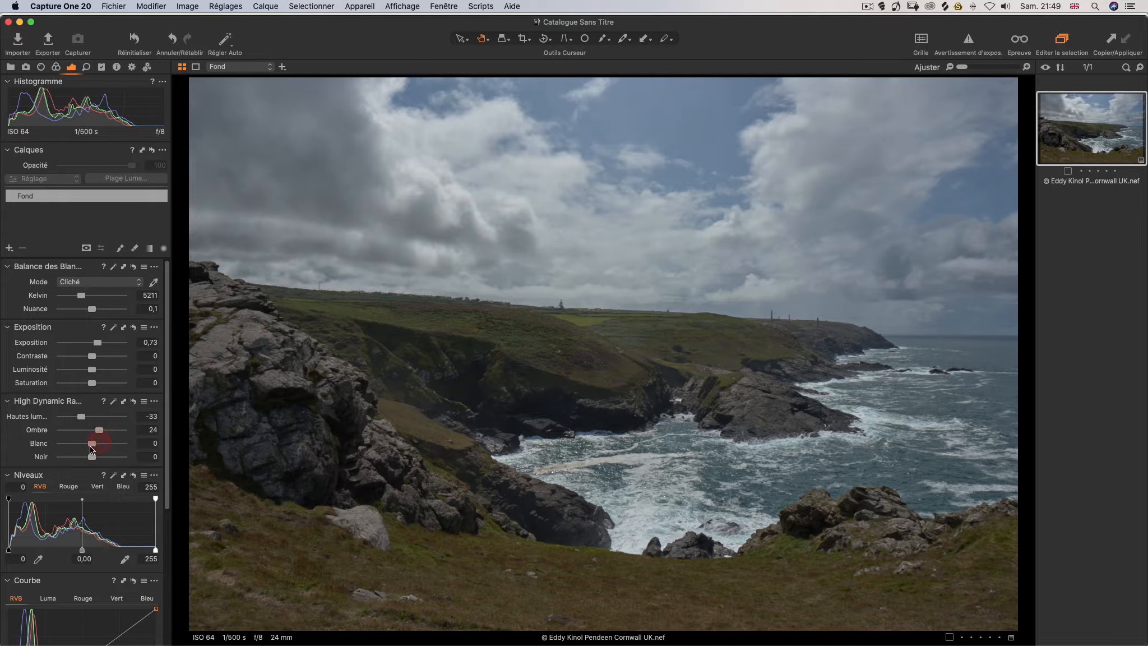
Step: Turn on the exposure warning and set the High Dynamic Range white to 37 and black to -7
click(978, 40)
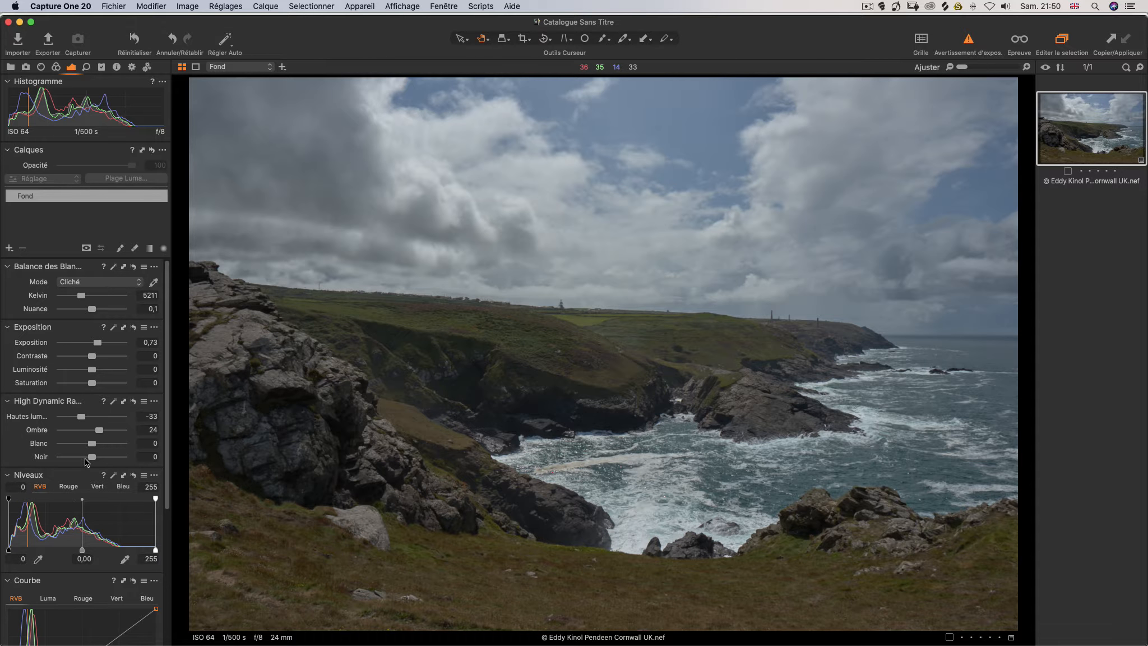
mouse_move(94, 446)
mouse_down()
mouse_move(144, 445)
mouse_move(86, 444)
mouse_move(106, 443)
mouse_move(88, 454)
mouse_up()
Step: Adjust the RGB levels to a white input of 219, a white output of 243 and a midtone of -0,06
click(125, 504)
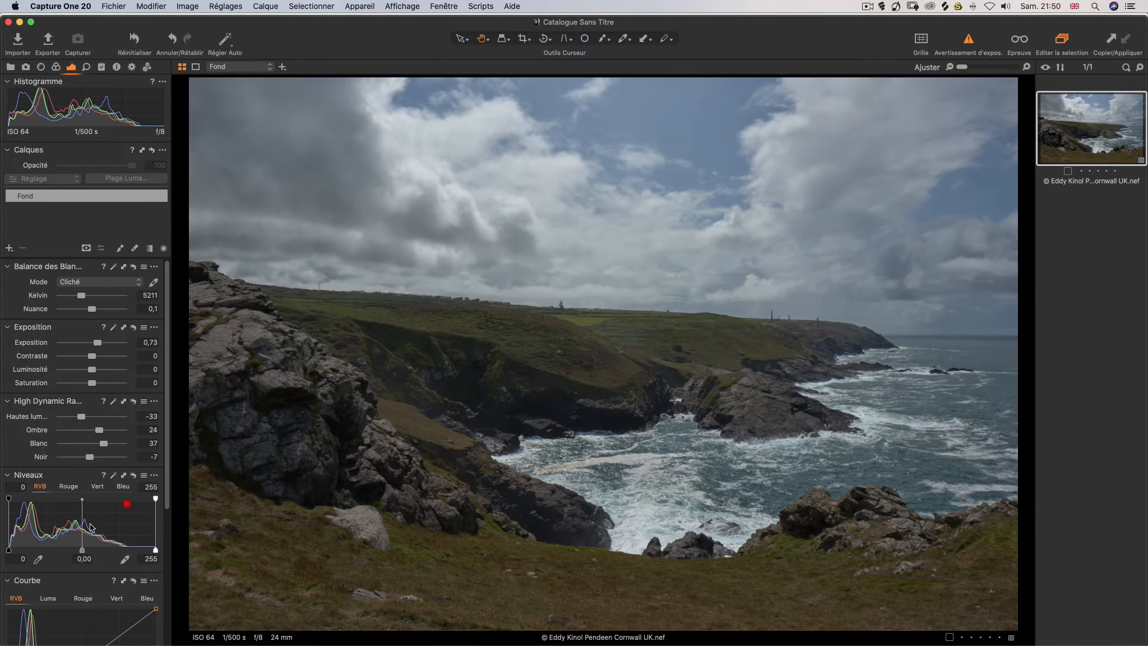
drag(157, 553, 134, 547)
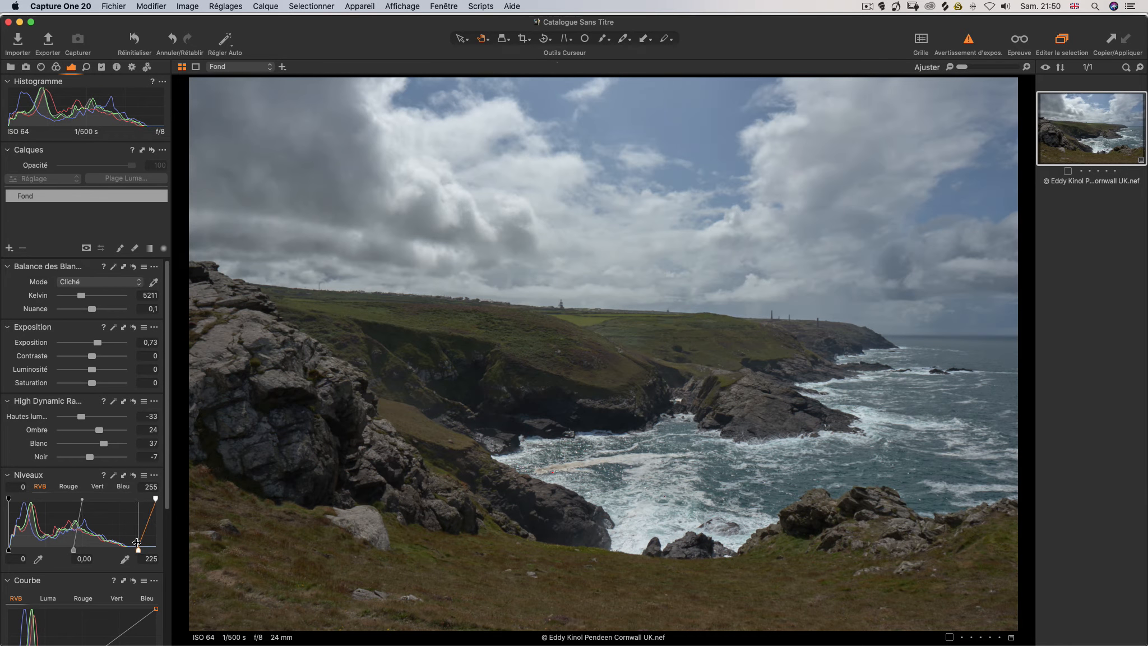
drag(155, 498, 149, 499)
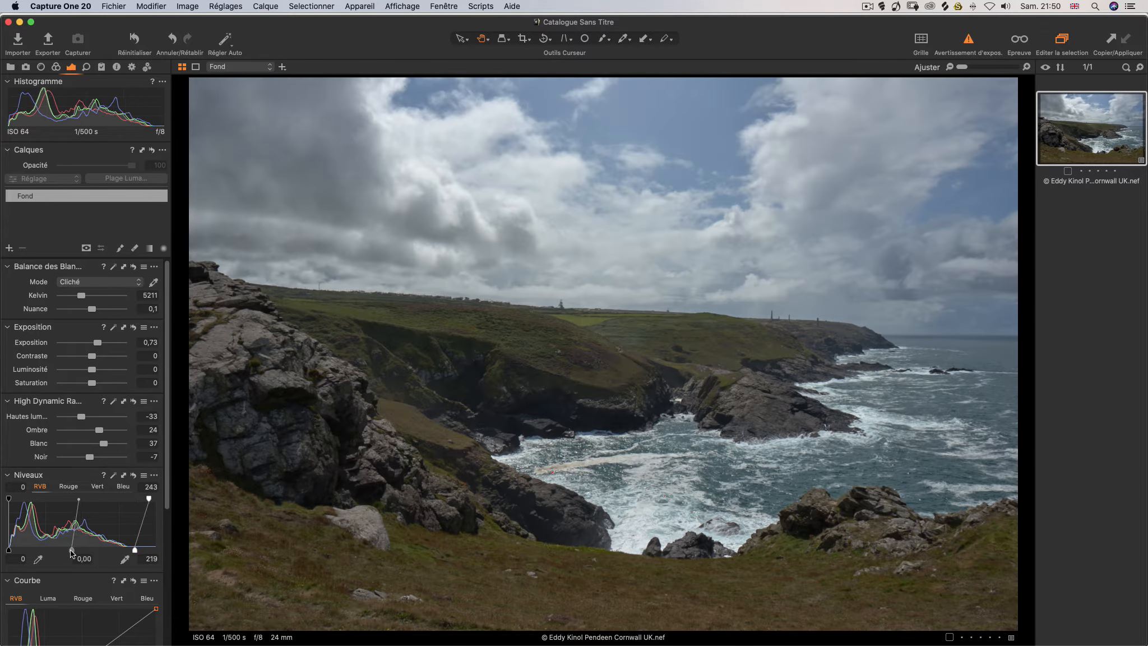
mouse_move(71, 551)
mouse_down()
mouse_move(81, 541)
mouse_move(61, 542)
mouse_move(76, 539)
mouse_up()
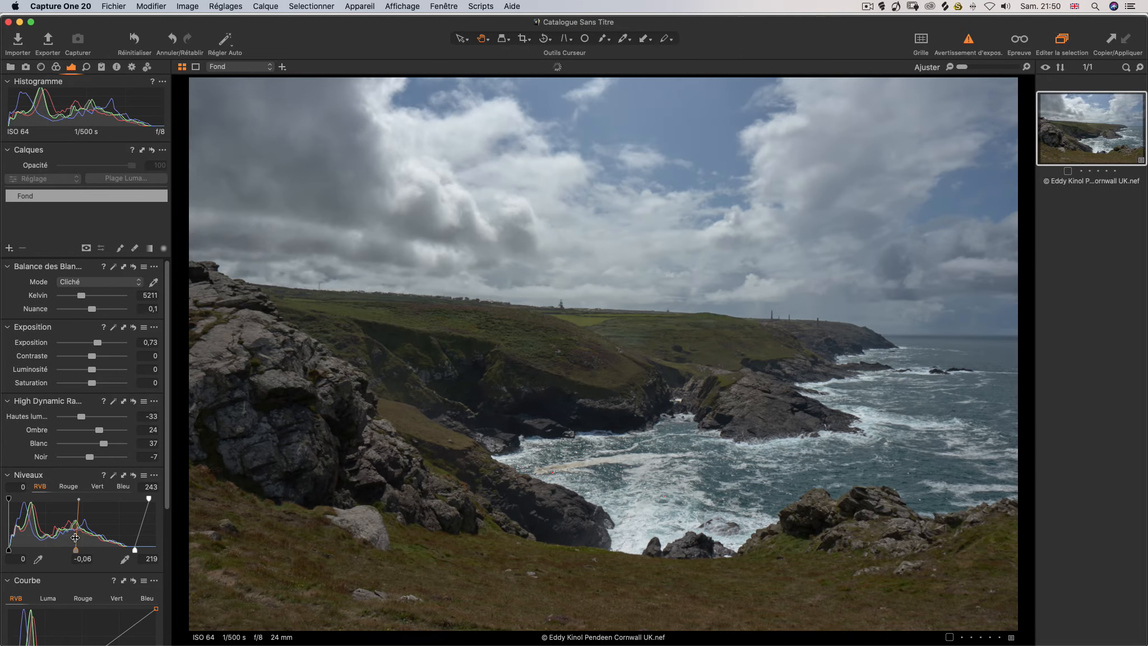
Step: Compare the adjusted photo with its unadjusted version, keeping the current adjustments
right_click(81, 540)
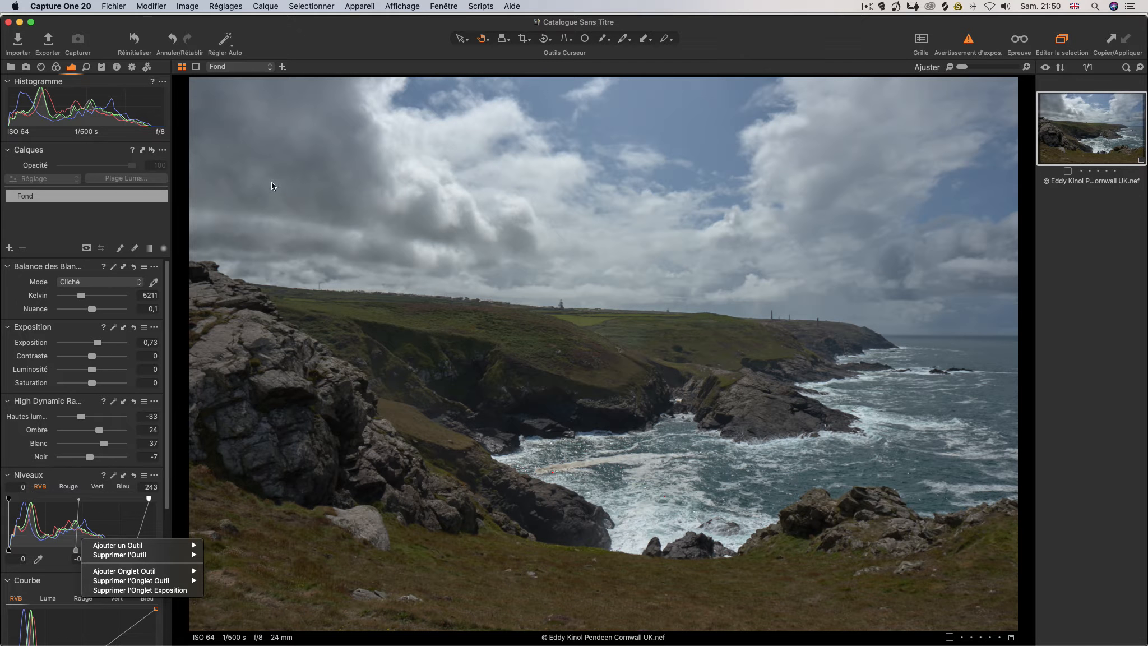
key(alt)
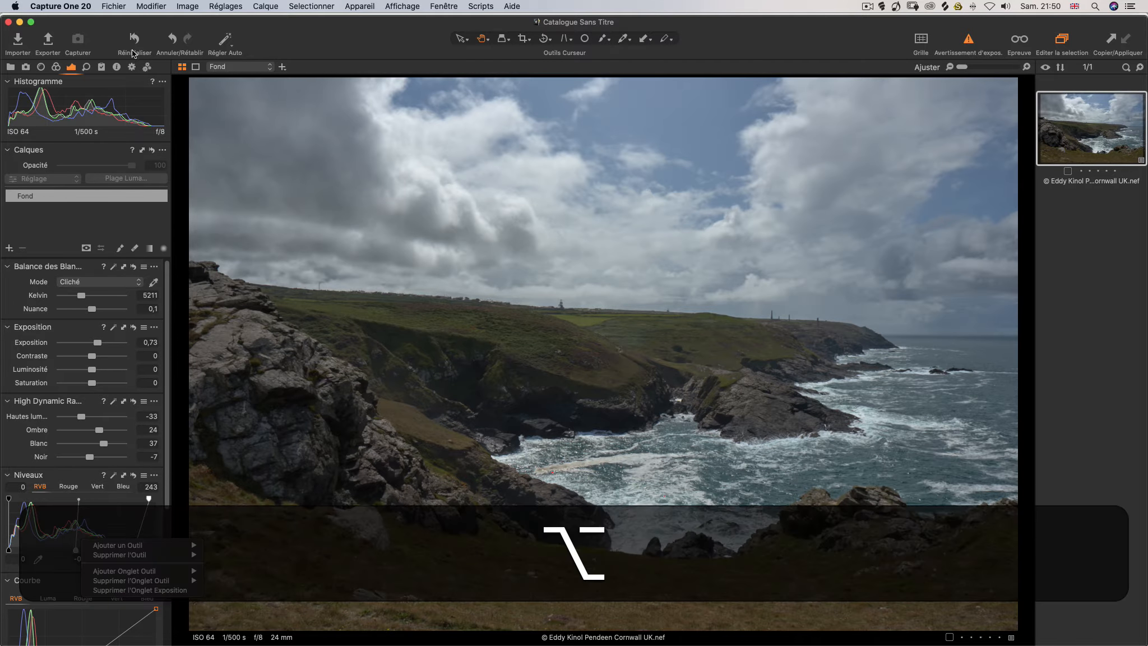
click(133, 51)
alt+click(135, 46)
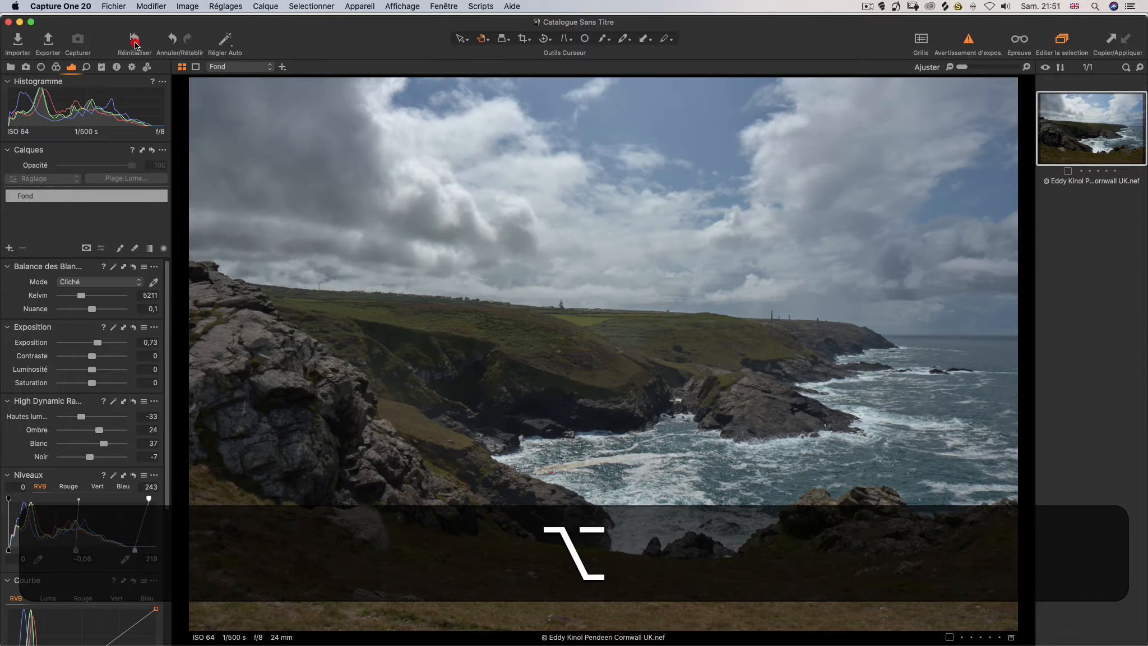
alt+click(135, 46)
alt+click(134, 46)
alt+click(135, 46)
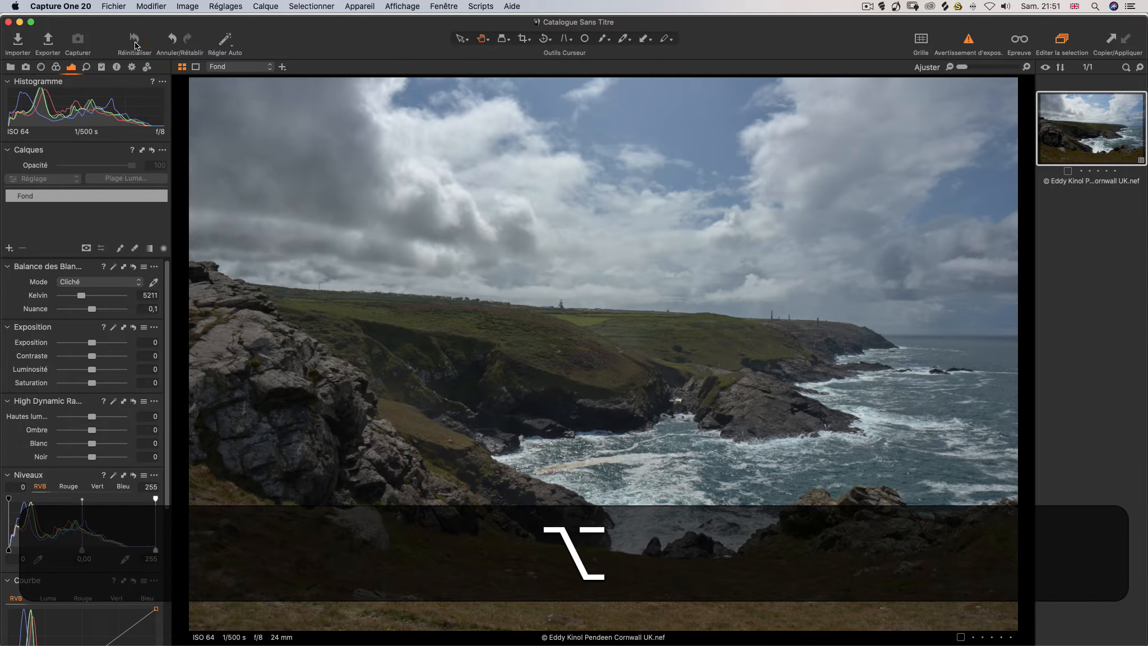
alt+click(135, 46)
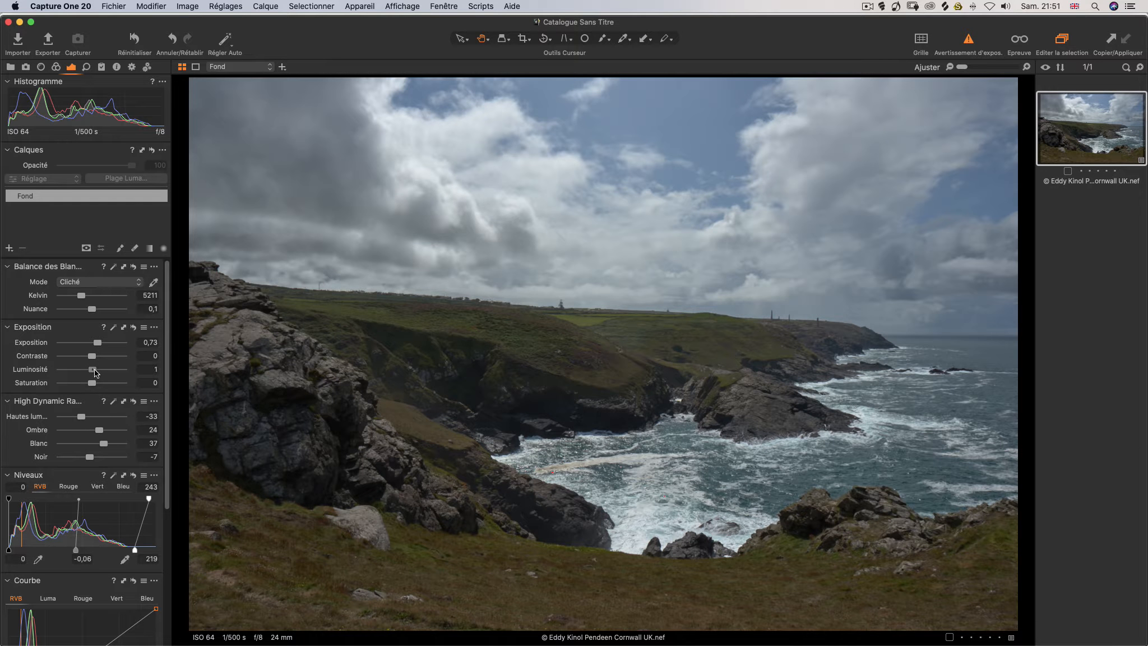
Step: Raise the brightness (Luminosité) to 14 and lower the High Dynamic Range highlights to -60
drag(95, 372, 102, 365)
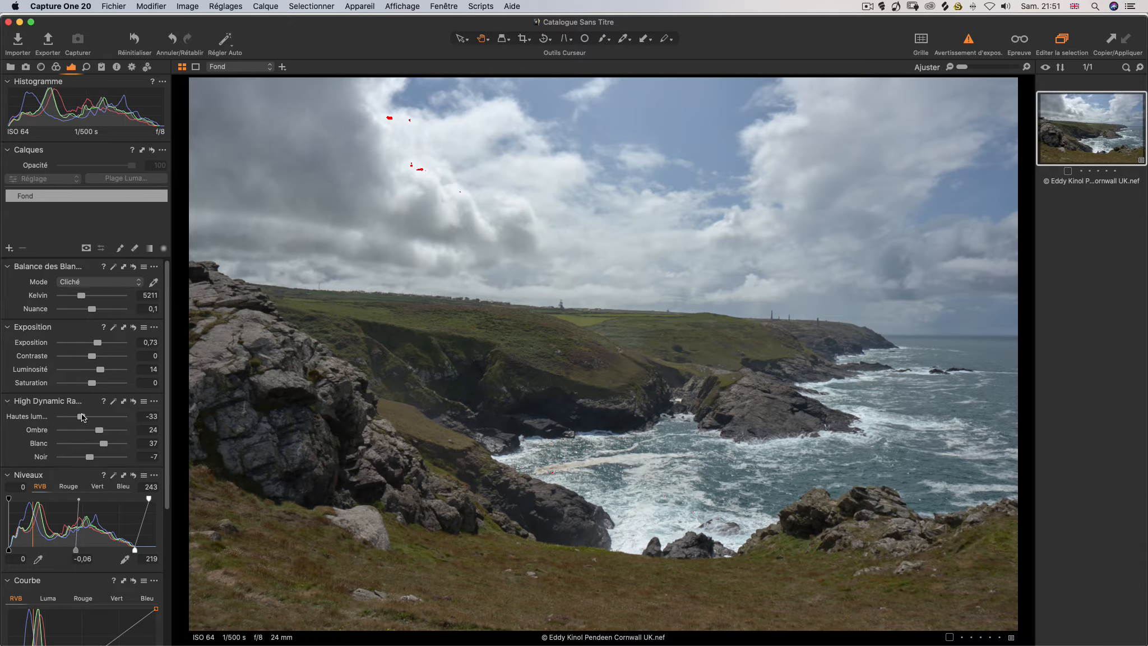
drag(82, 417, 68, 437)
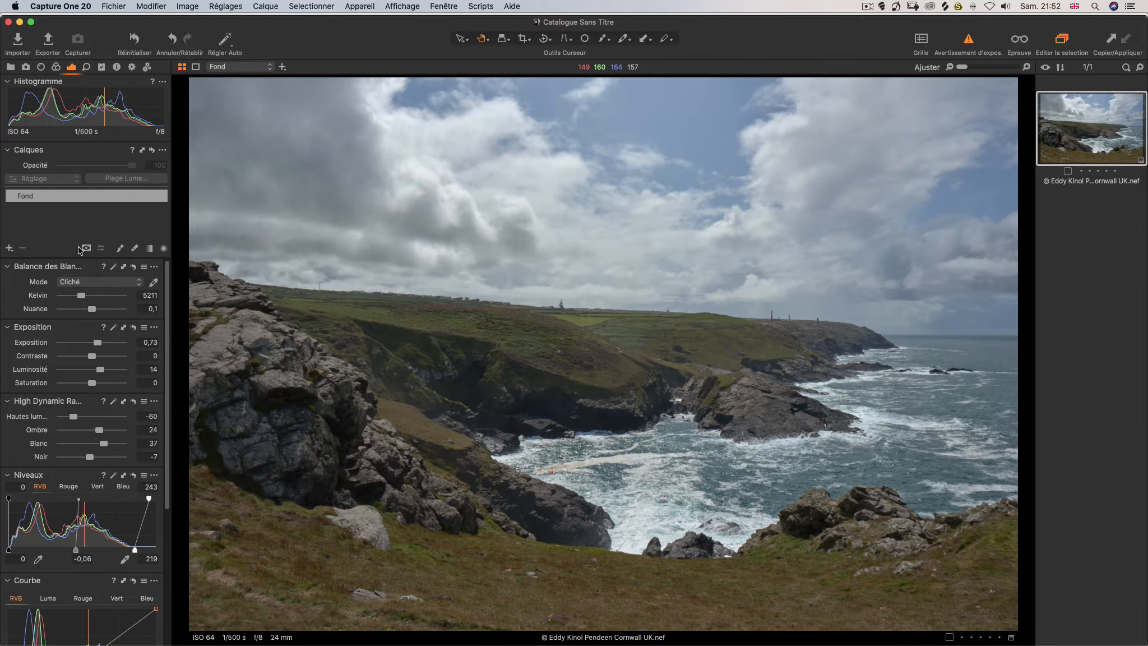
Step: Add a new filled layer above the background and briefly display its mask to check the coverage
click(9, 248)
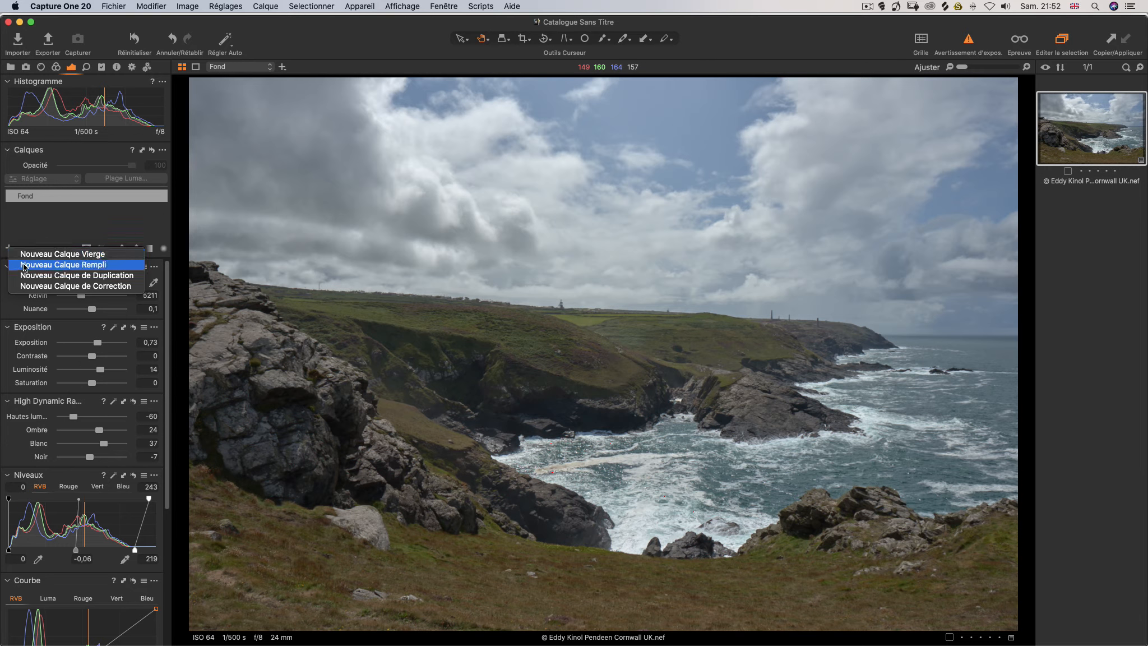
click(24, 267)
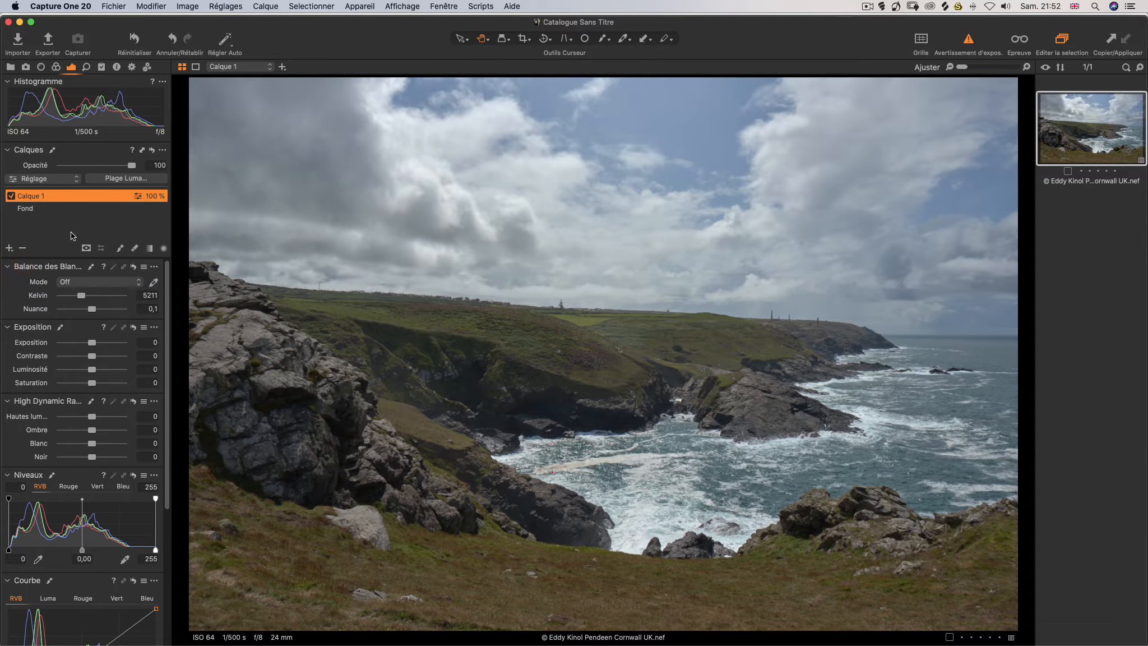
key(m)
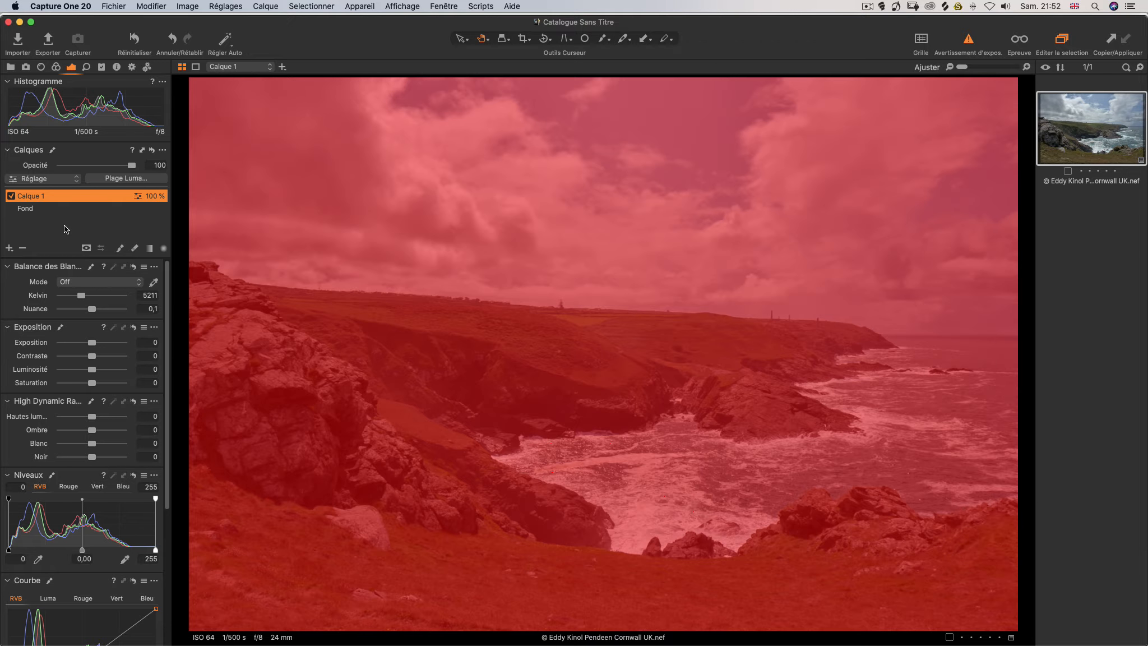
key(m)
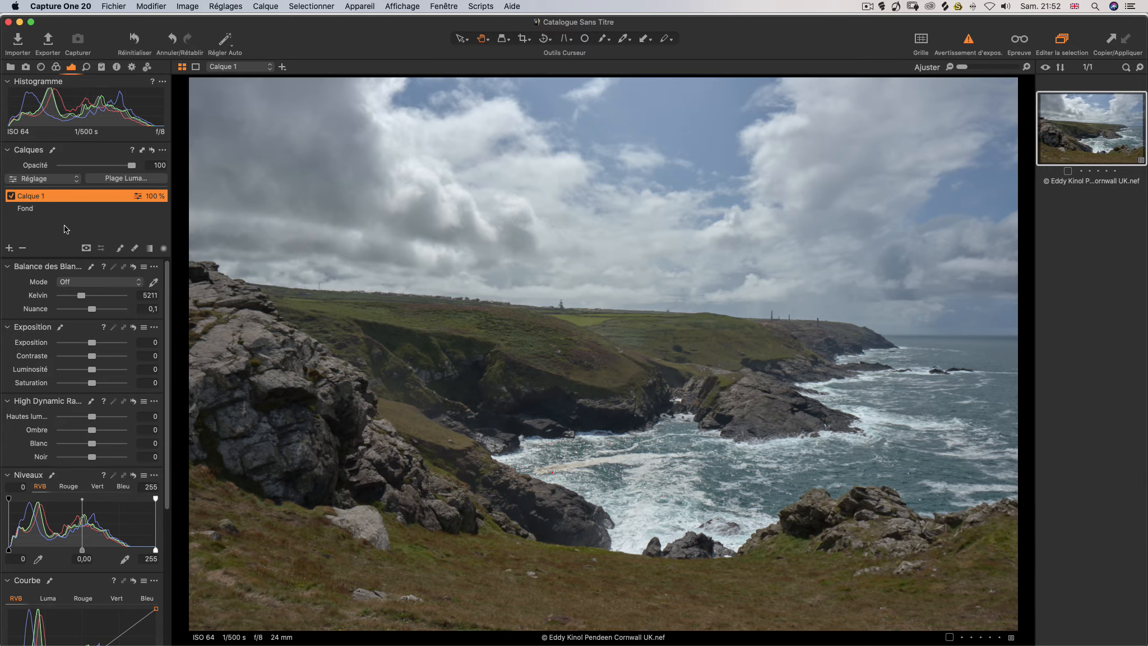
Step: Limit the filled layer's mask to dark tones with a luma range of 20–81 and transition of 0–101, checking it in greyscale
key(alt+m)
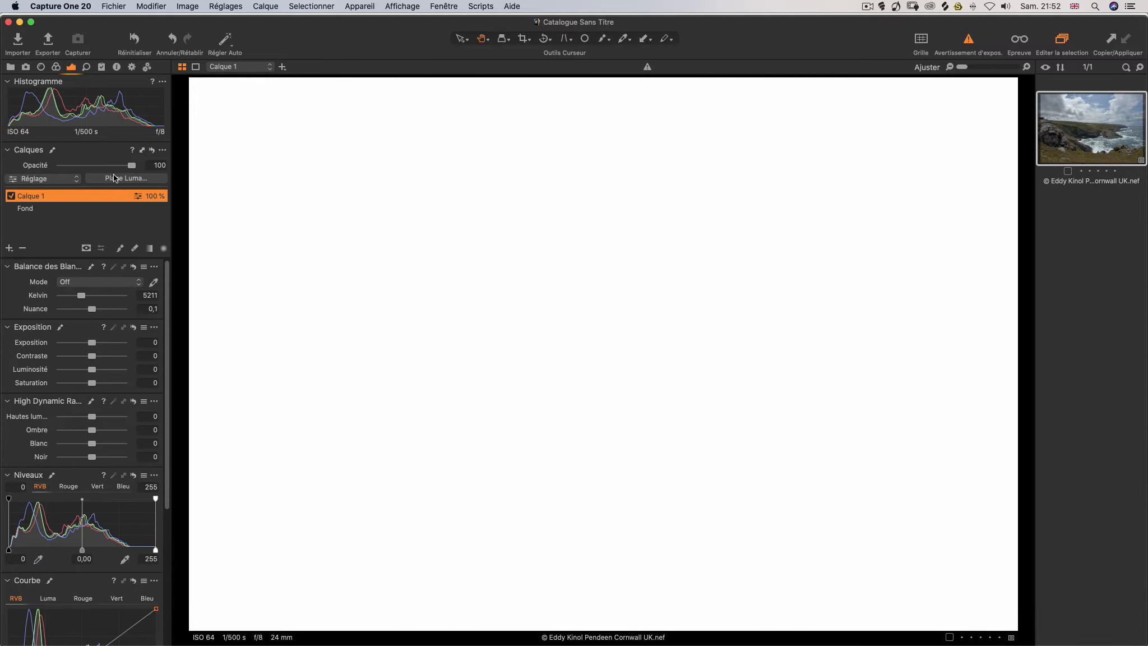
click(113, 175)
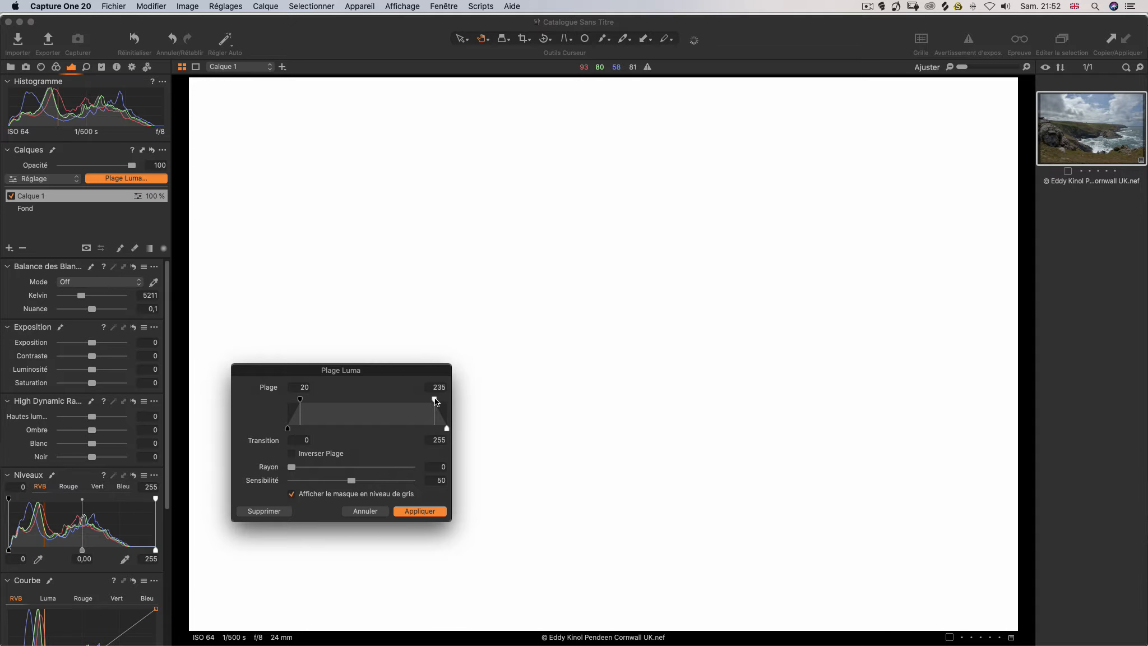
drag(434, 399, 339, 410)
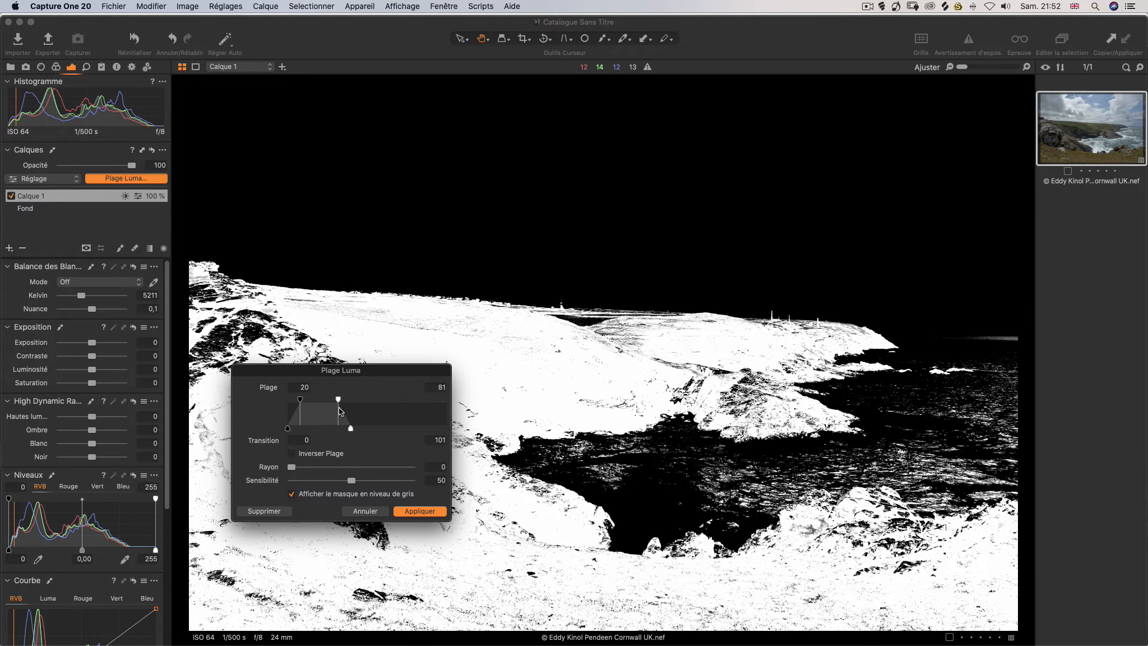
drag(386, 389, 501, 374)
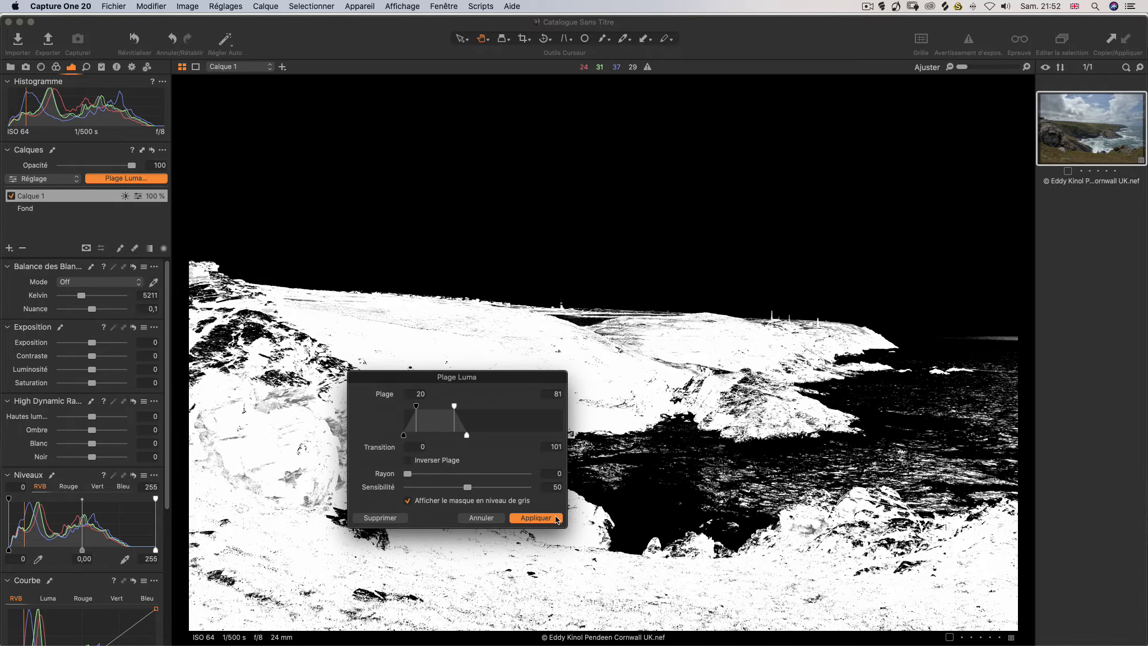
click(536, 518)
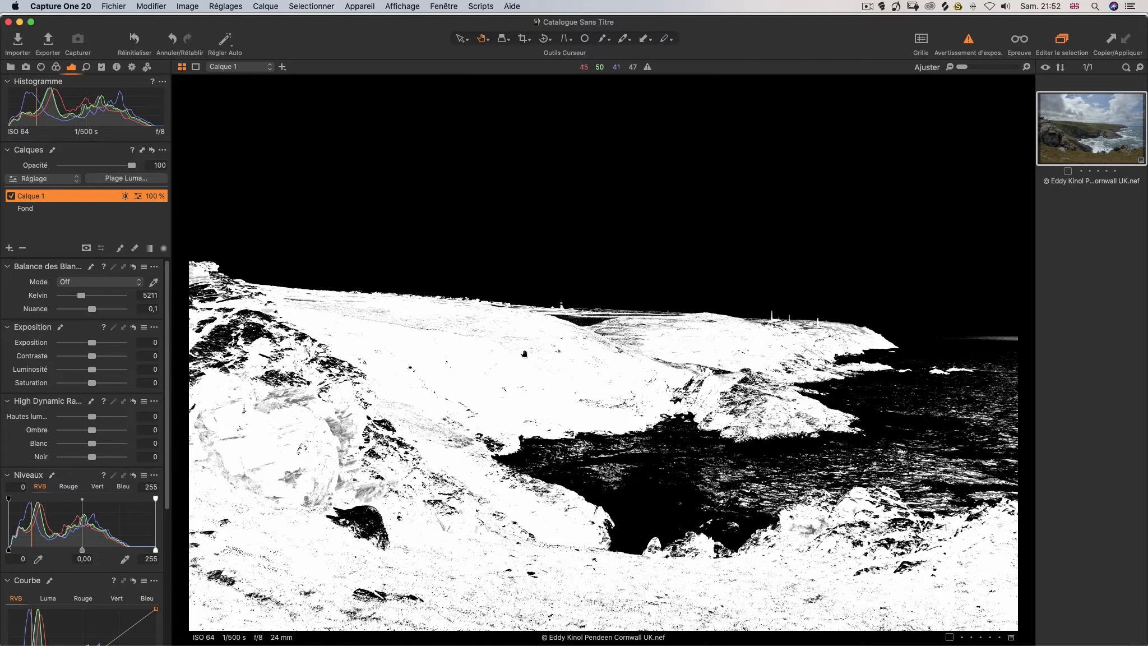
key(m)
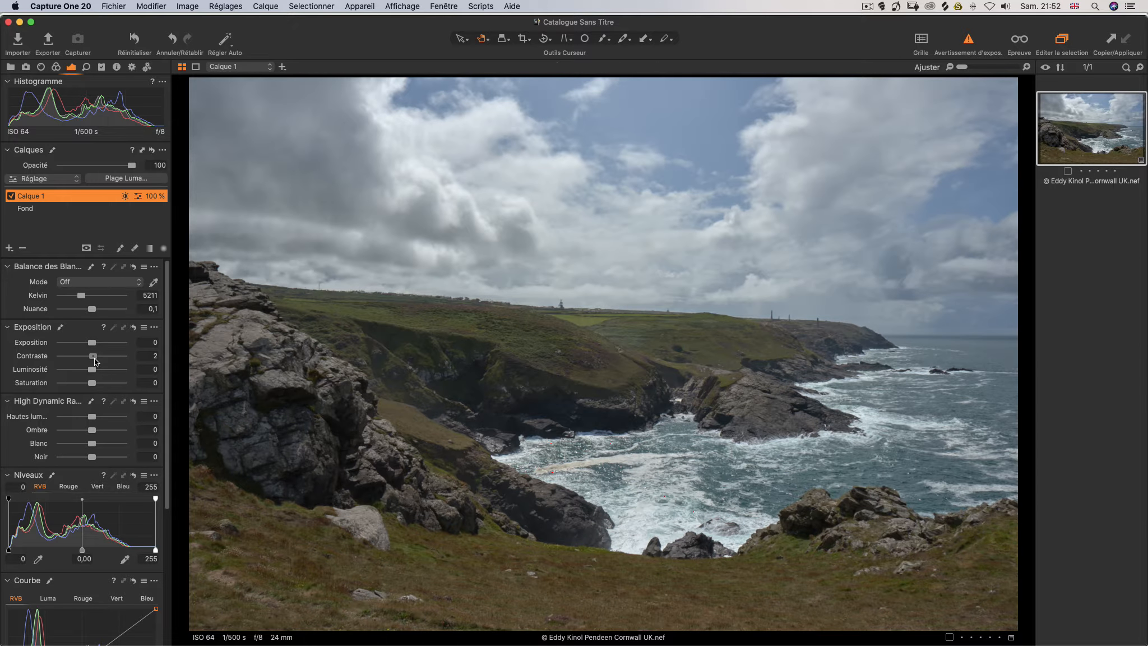
Step: Raise the masked layer's contrast (Contraste) to 22 and its High Dynamic Range shadows (Ombre) to 9
drag(95, 360, 110, 359)
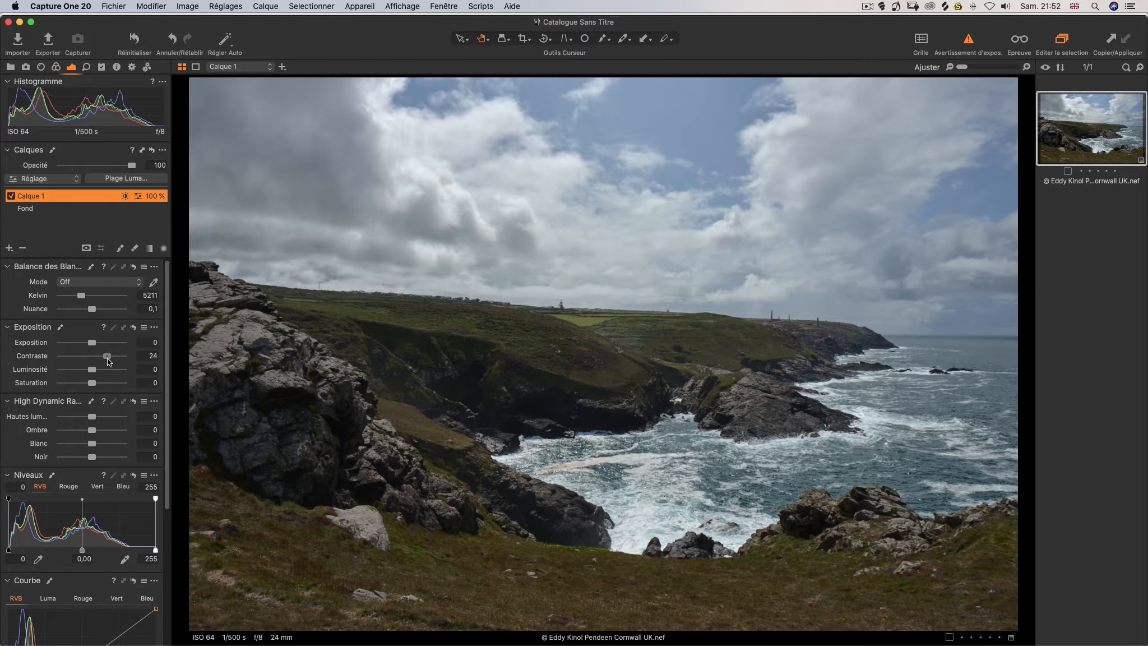
drag(110, 360, 107, 363)
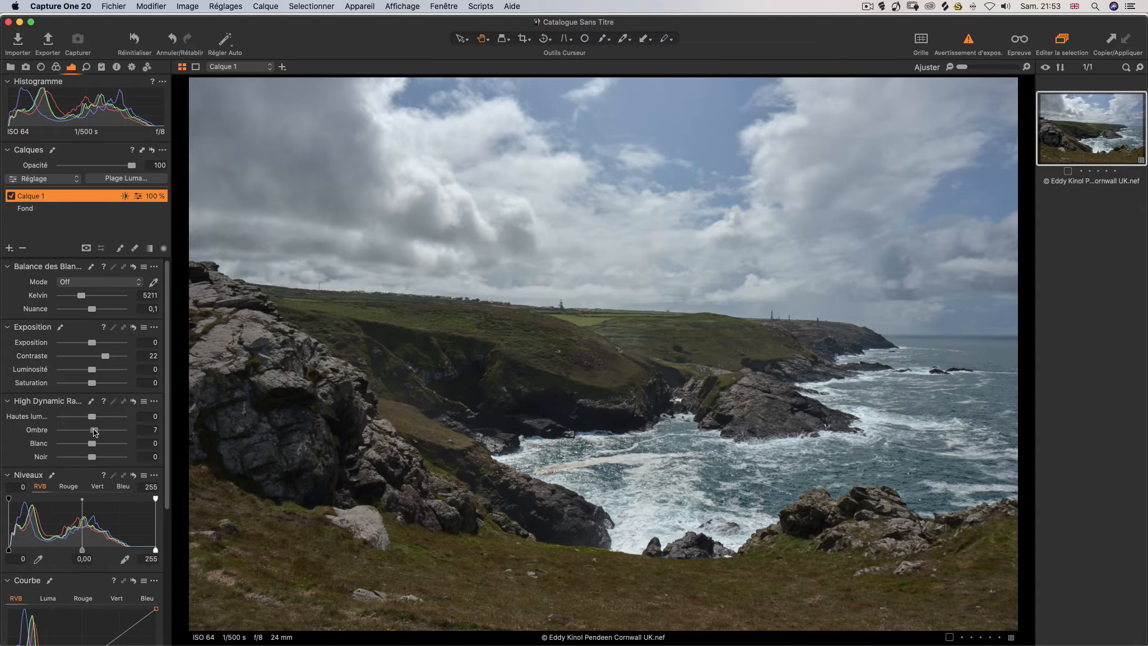
drag(94, 432, 94, 429)
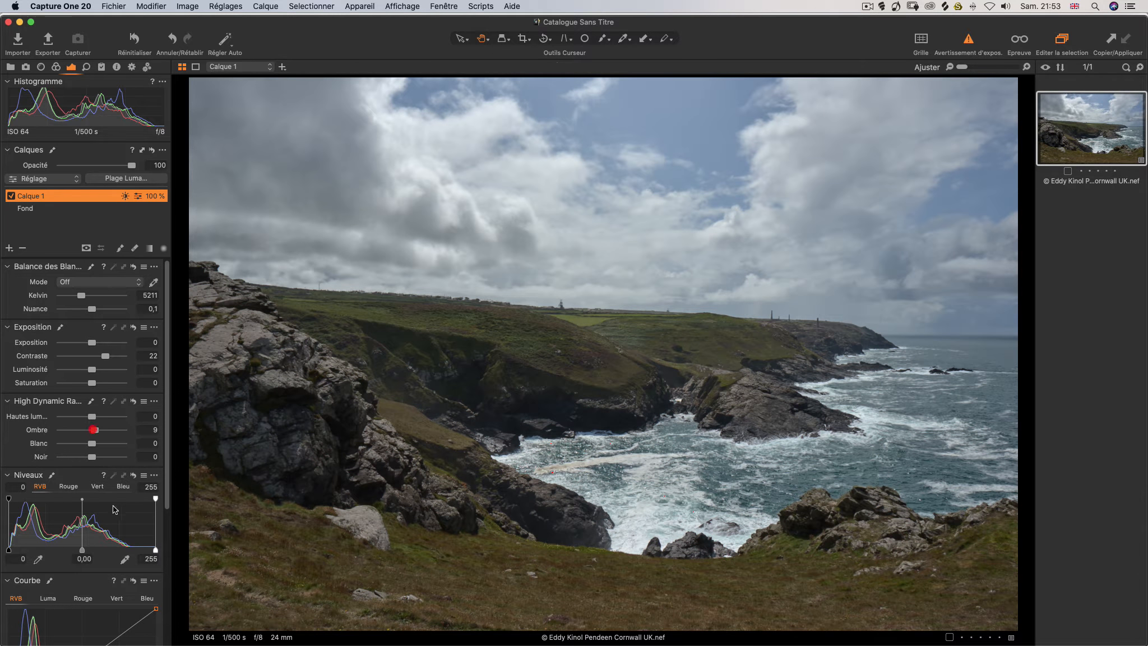
Step: Adjust the masked layer's RGB levels to a white input of 215, a white output of 223 and a midtone of -0,11
drag(151, 548, 131, 550)
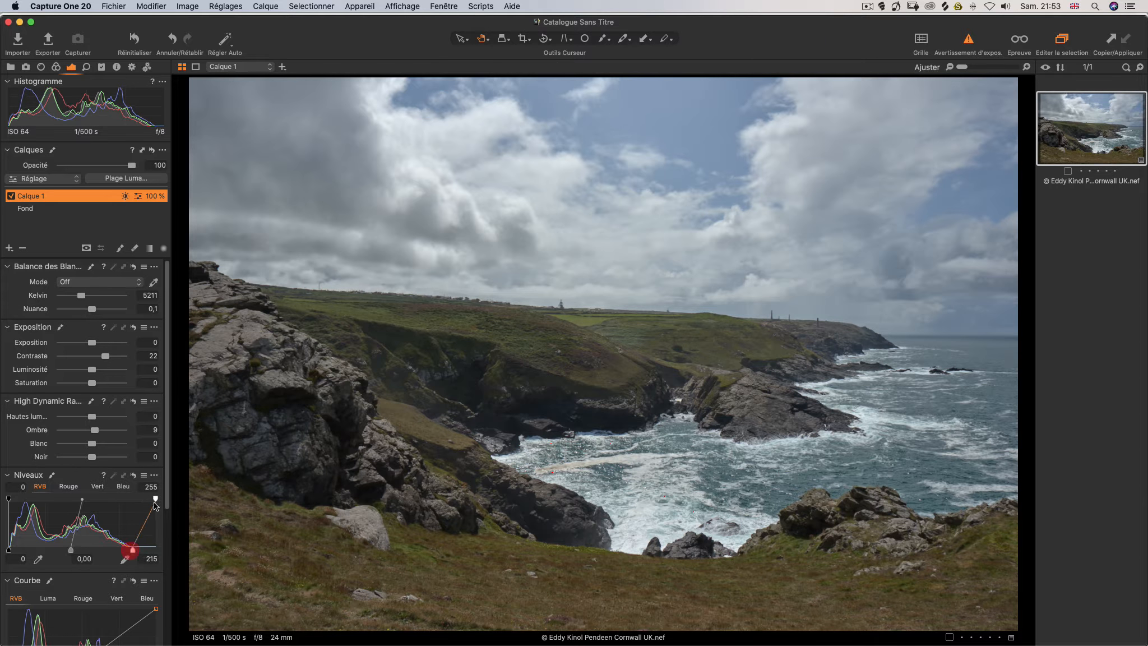
drag(155, 499, 137, 500)
mouse_move(70, 550)
mouse_down()
mouse_move(56, 548)
mouse_move(77, 549)
mouse_up()
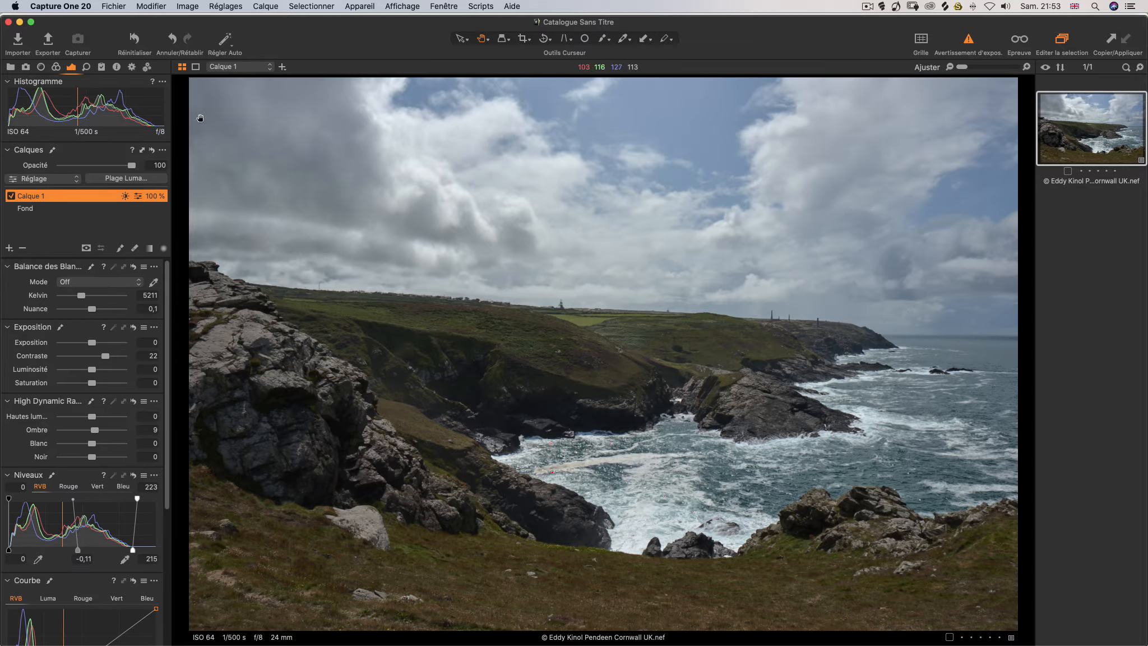
Step: Compare the photo with and without the dark-tones layer, leaving the layer enabled
key(alt)
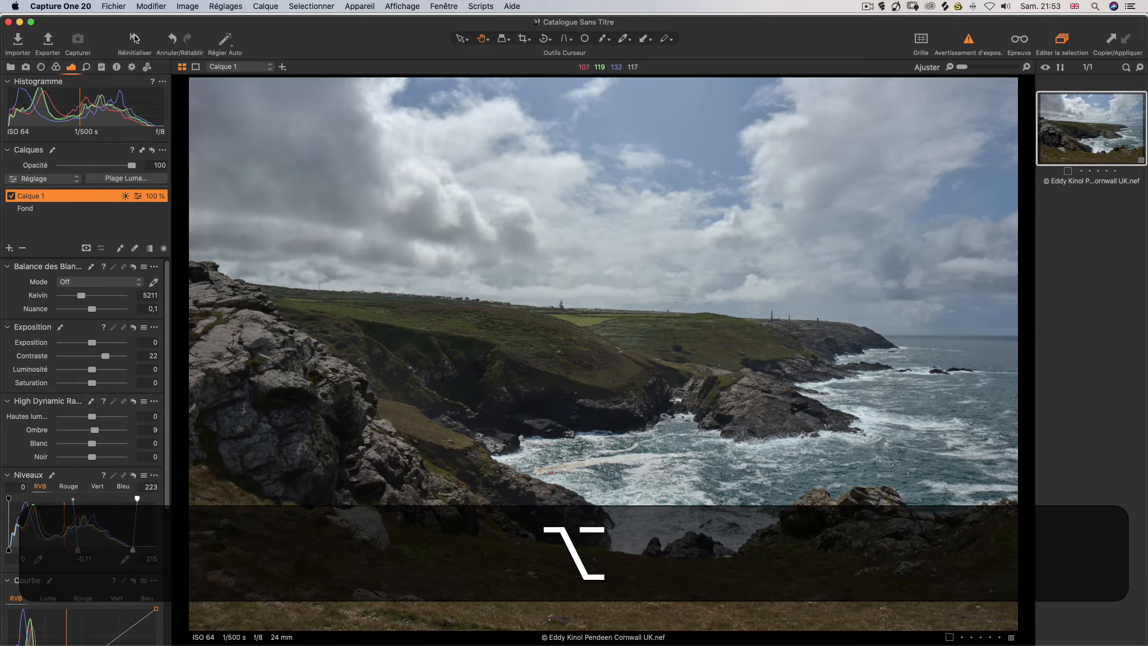
click(10, 196)
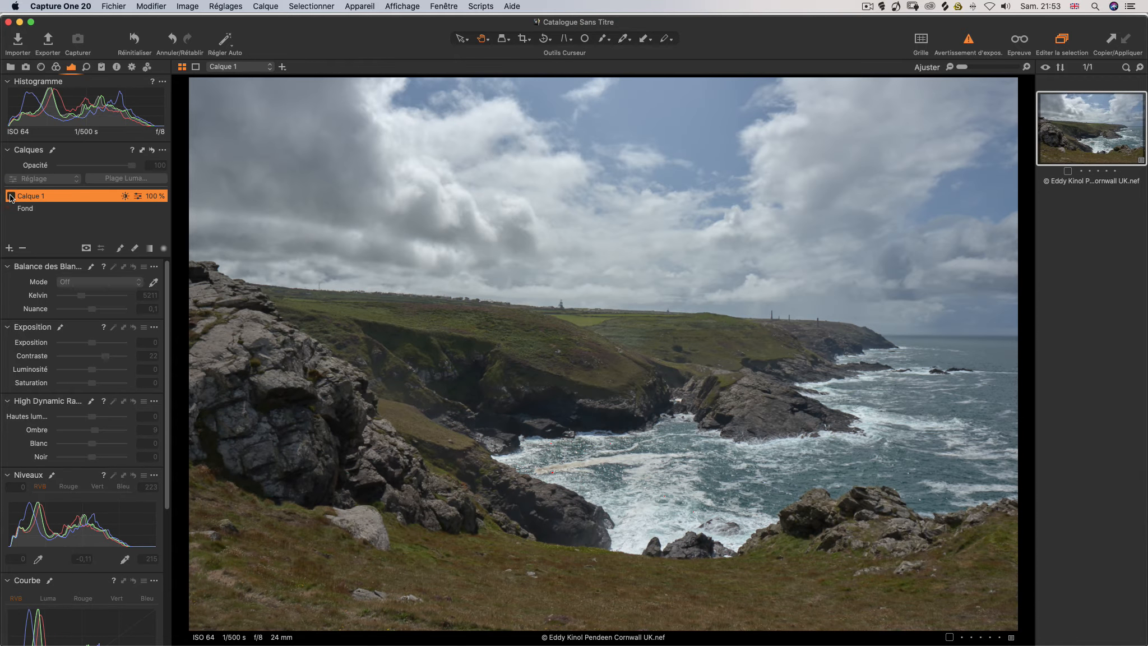
click(11, 195)
click(11, 195)
click(11, 196)
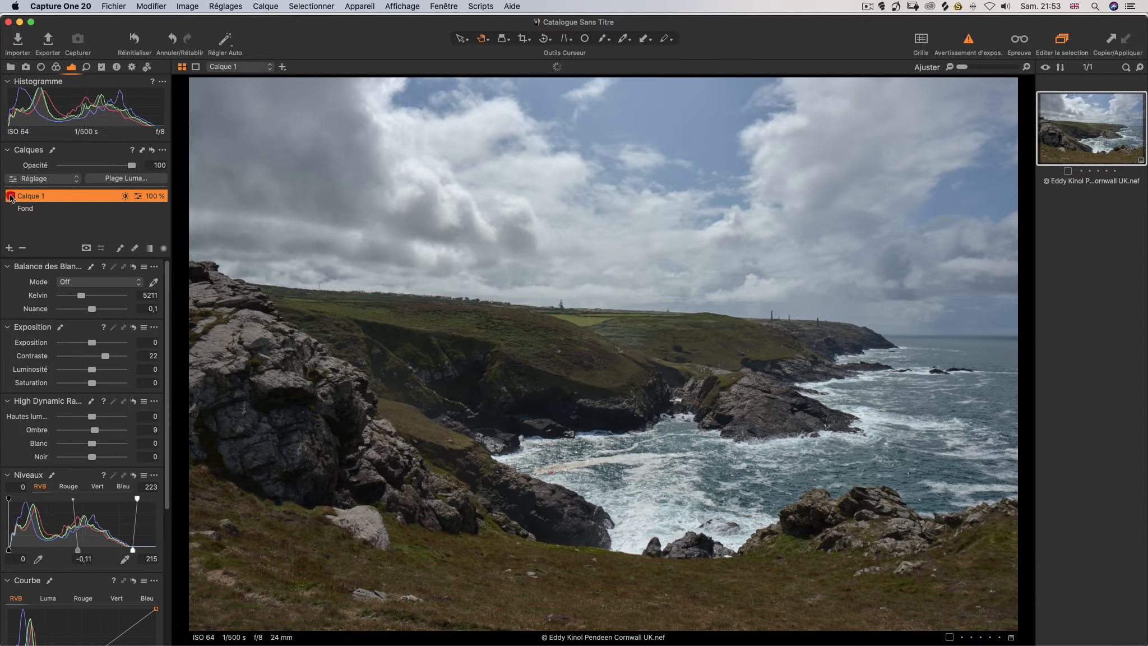
click(10, 196)
click(10, 195)
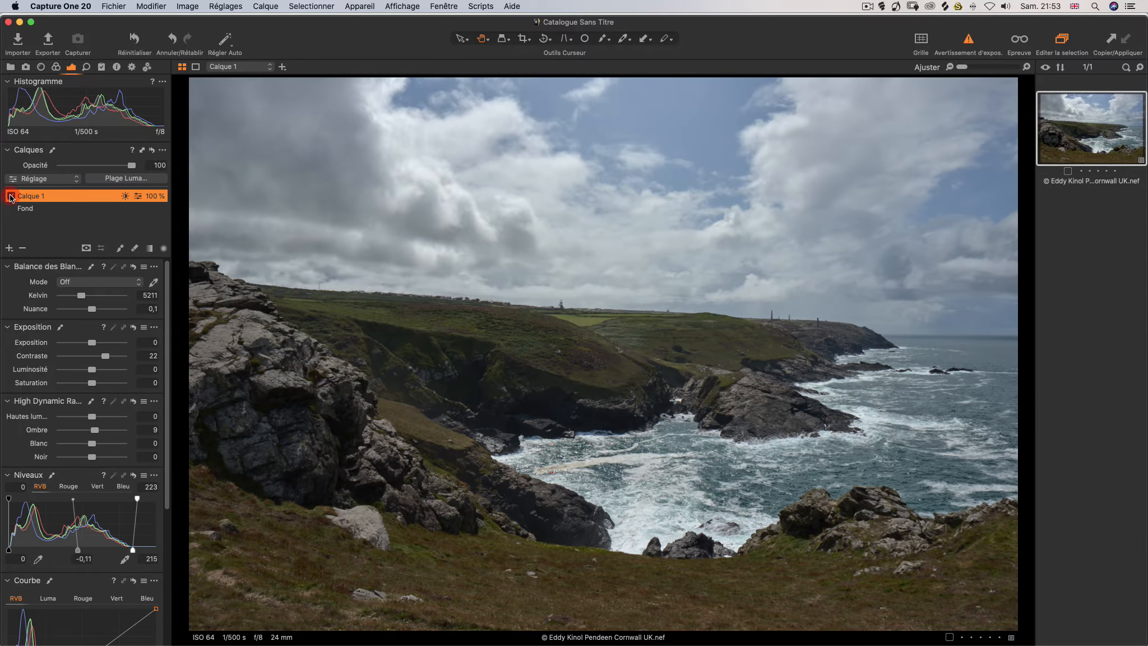
click(10, 196)
click(11, 196)
click(11, 196)
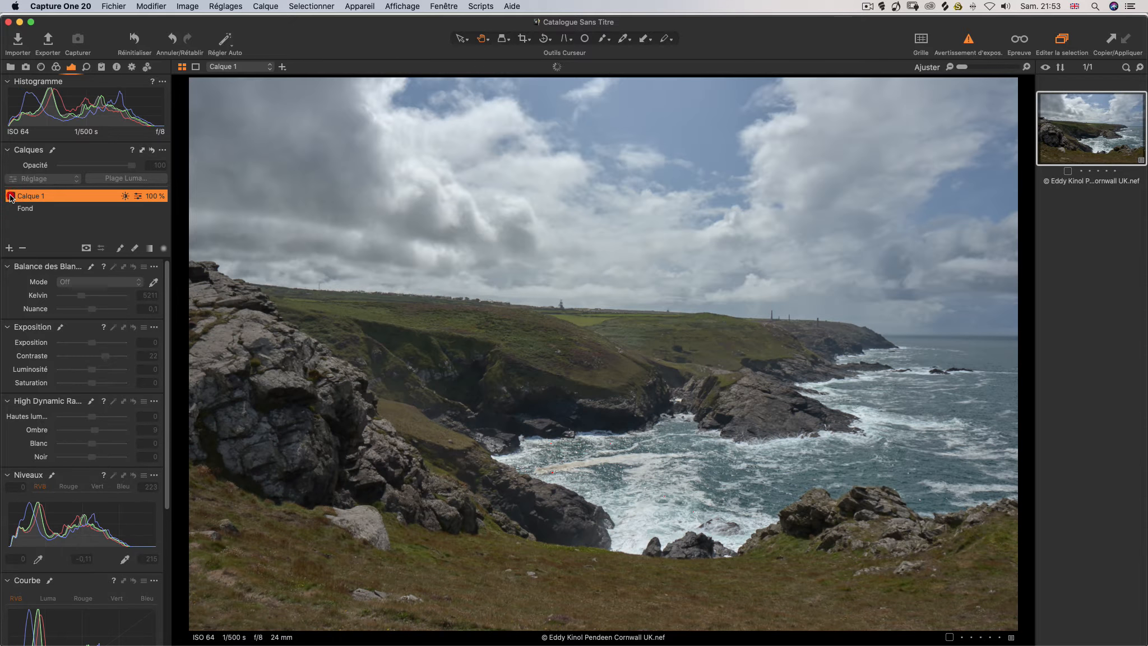
click(11, 196)
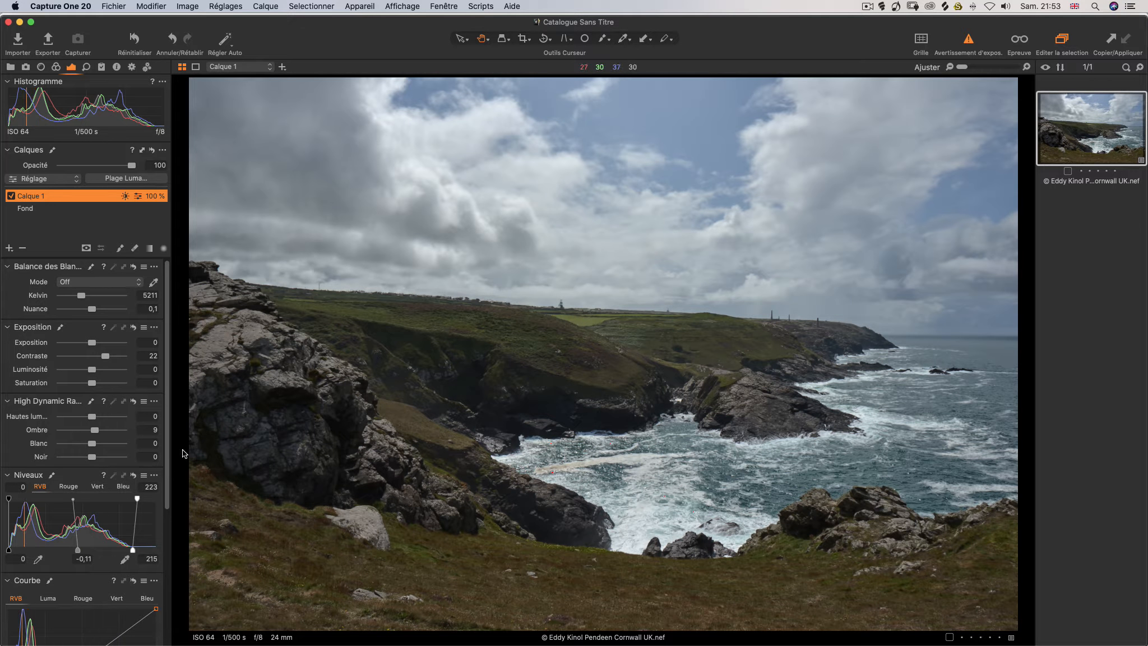
Step: Set the dark-tones layer's clarity (Clarté) to 51 and structure to 31, judging the coastal rocks at 100%
drag(169, 460, 164, 593)
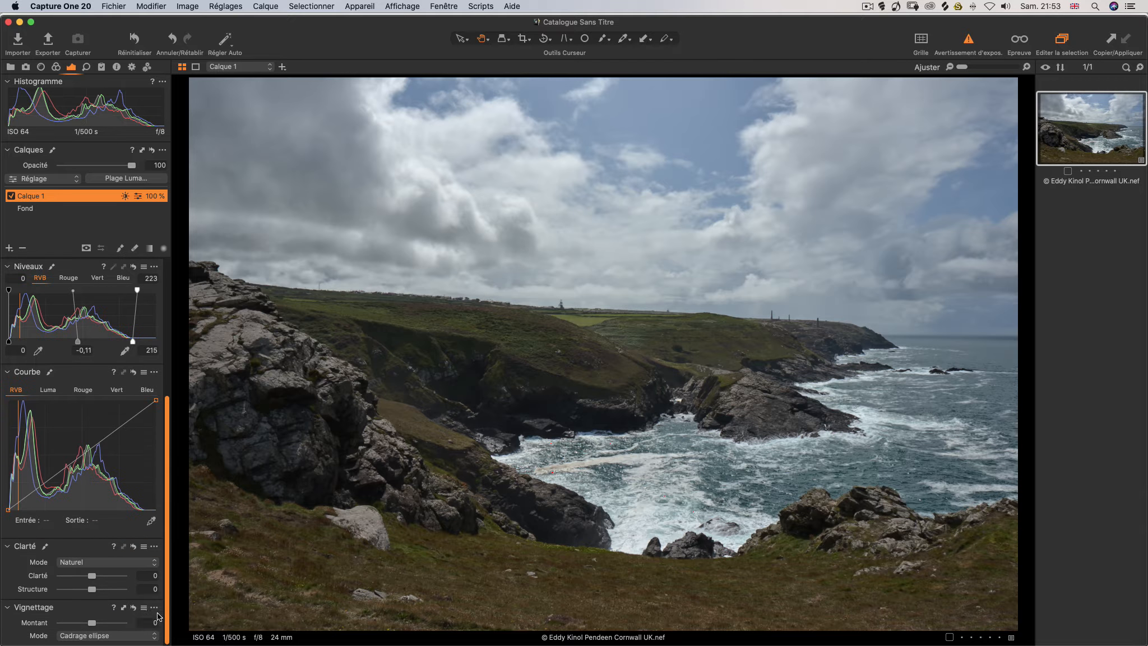
click(738, 392)
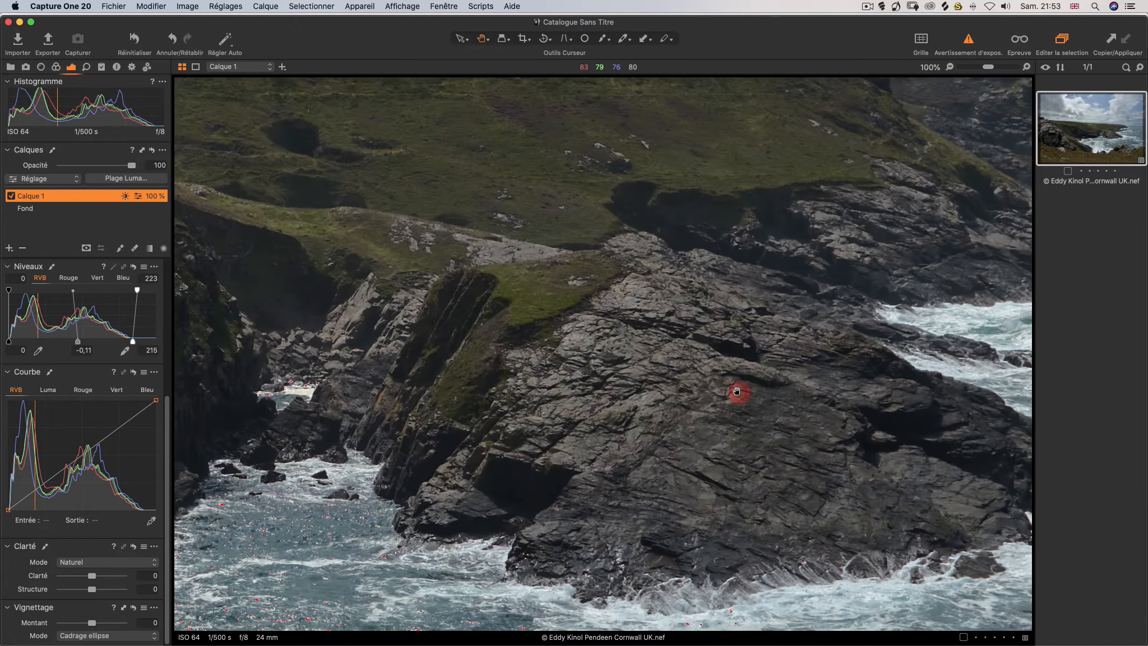
drag(529, 506, 487, 456)
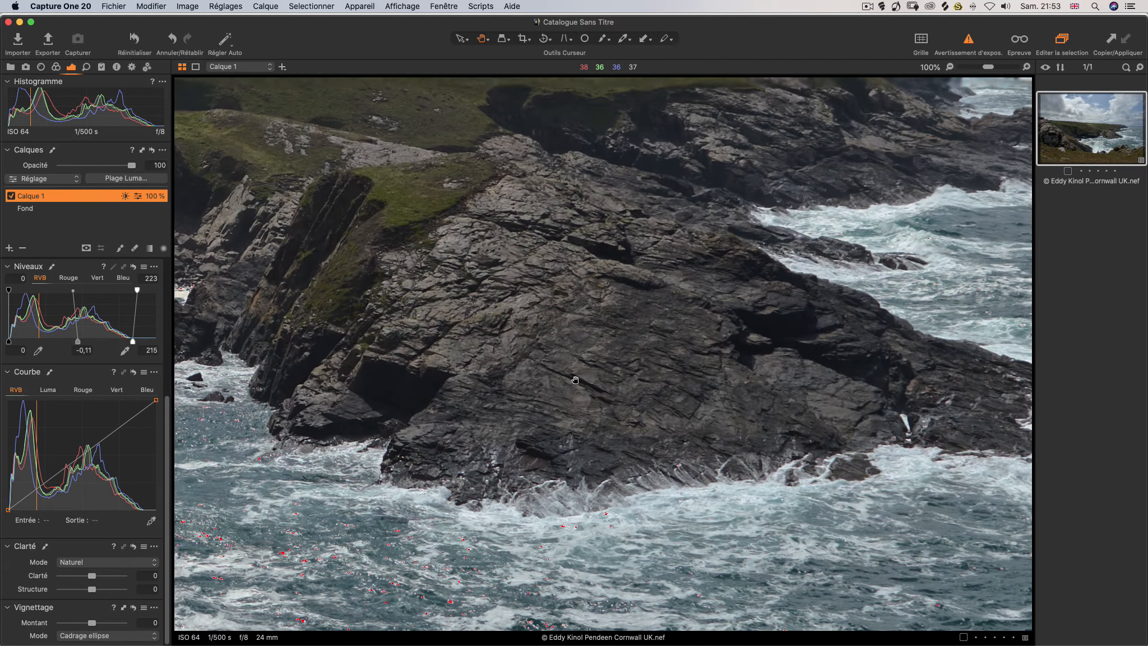
click(575, 380)
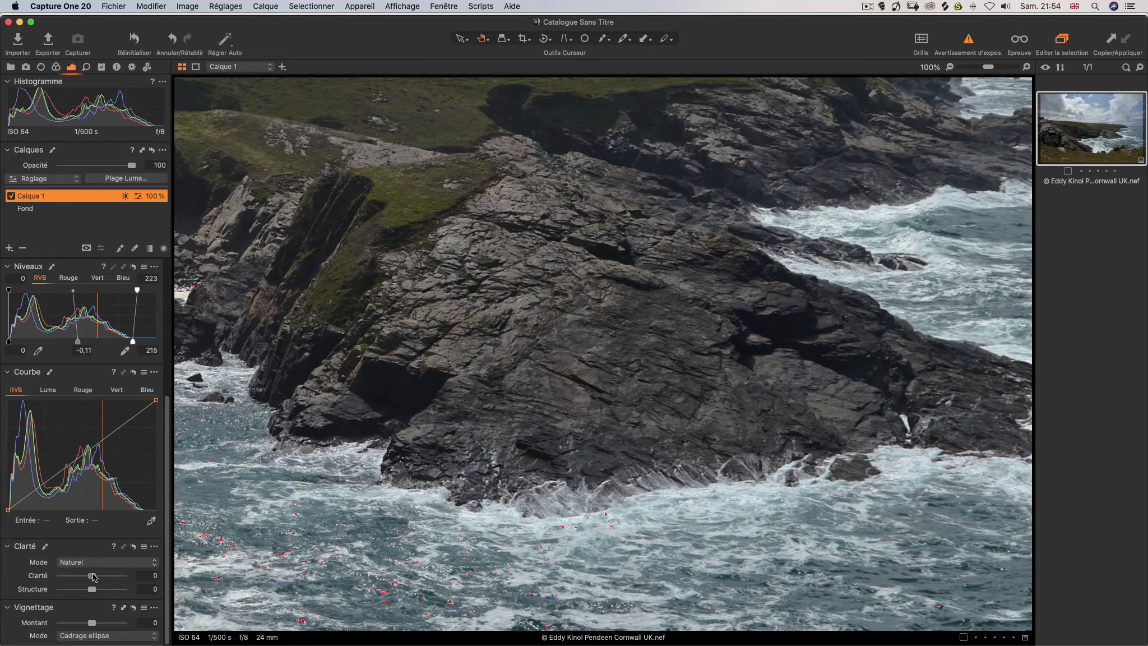
mouse_move(94, 576)
mouse_down()
mouse_move(110, 571)
mouse_move(103, 590)
mouse_up()
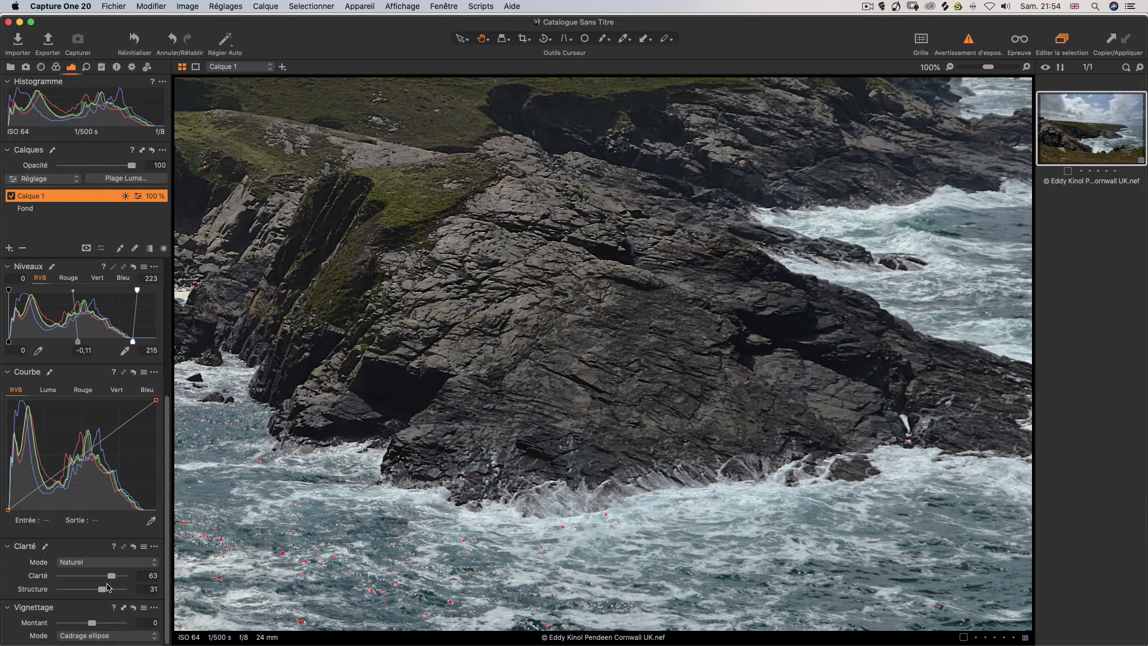
drag(112, 574, 108, 573)
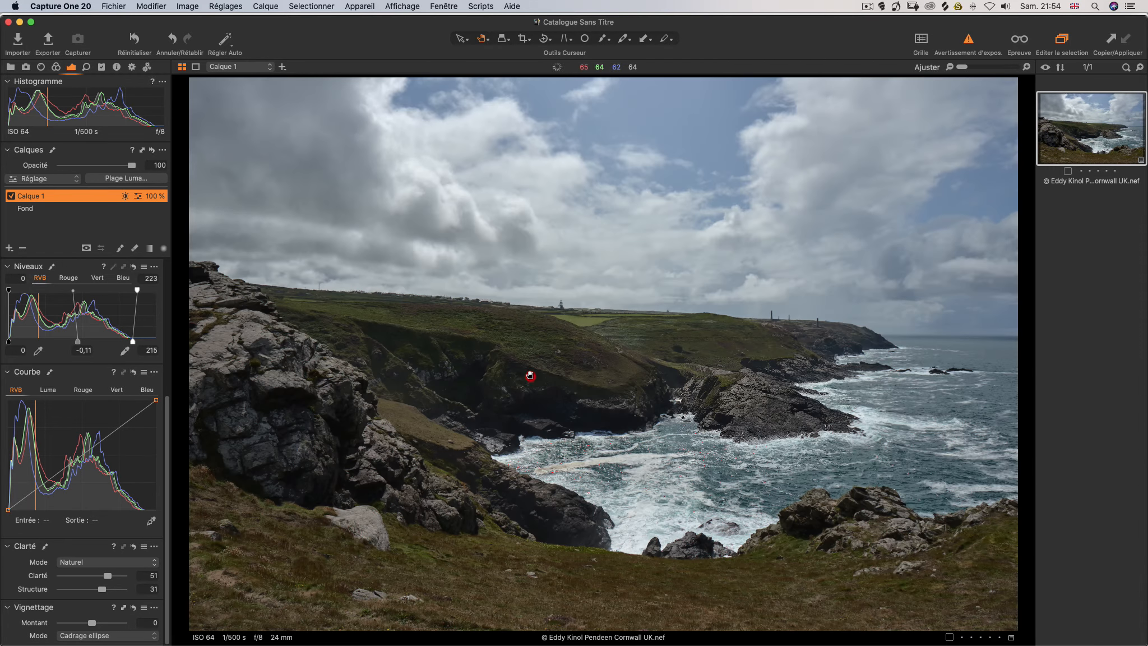
click(531, 376)
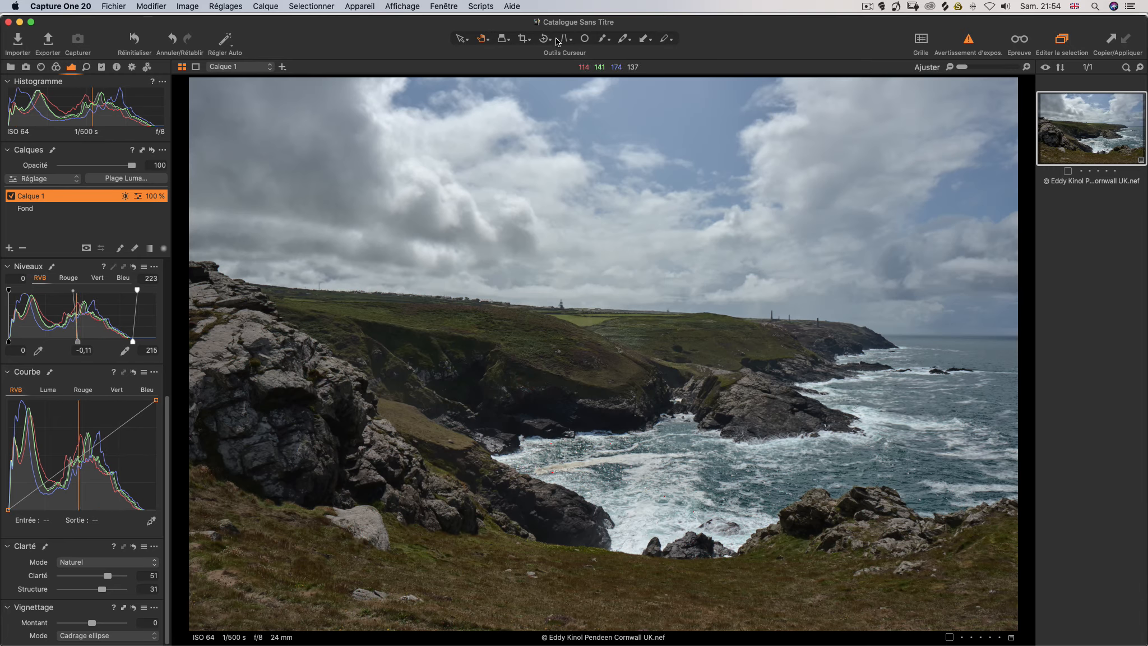
Step: Examine the detail of the headland and the foreground rocks with the loupe
click(505, 40)
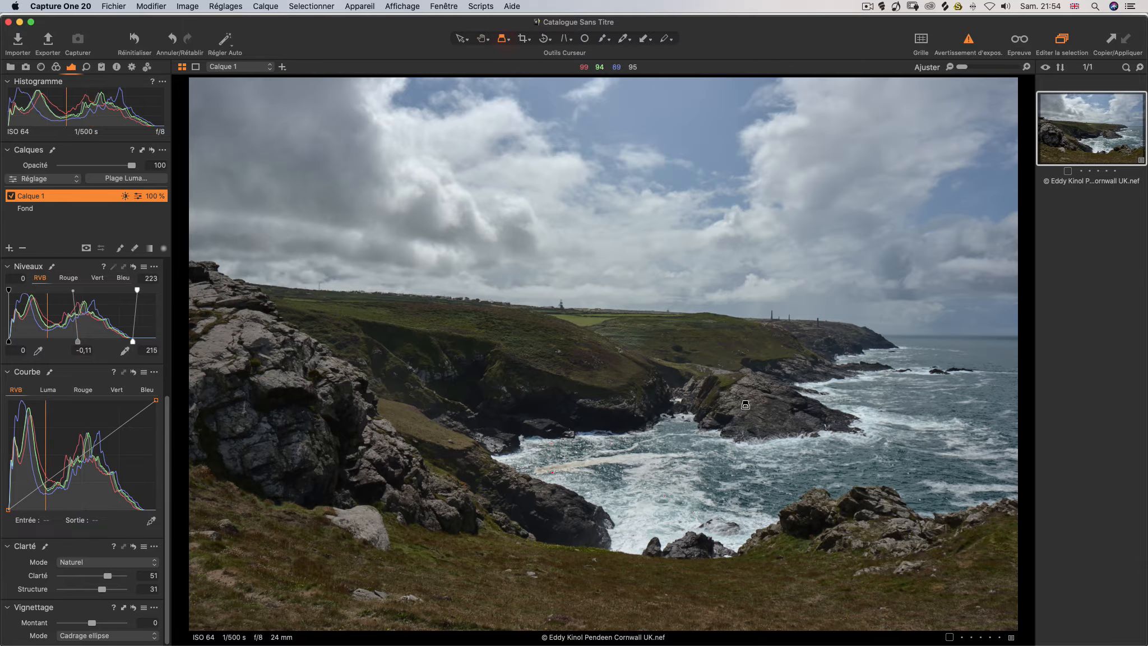
drag(750, 399, 712, 333)
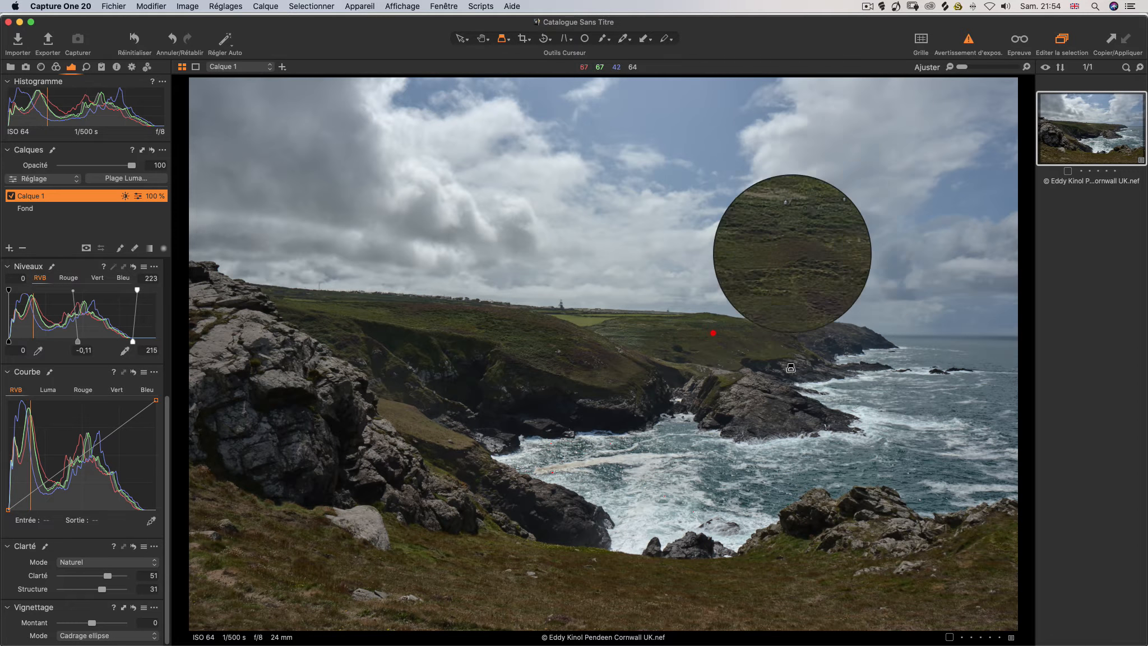
drag(808, 374, 808, 374)
drag(307, 413, 308, 433)
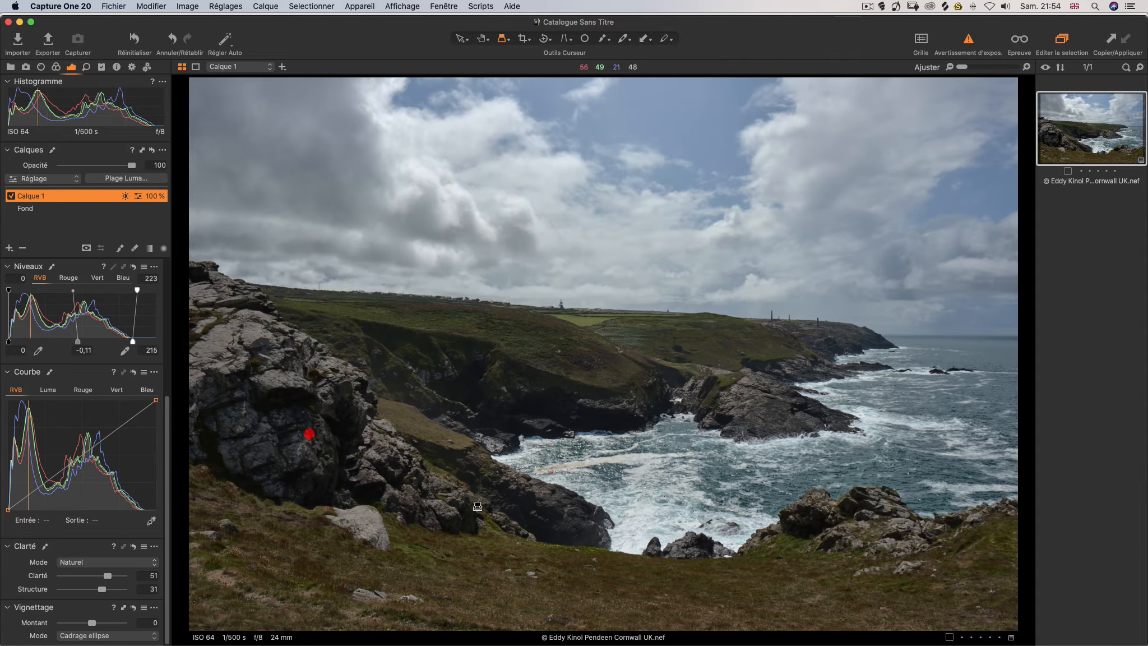
drag(438, 500, 438, 500)
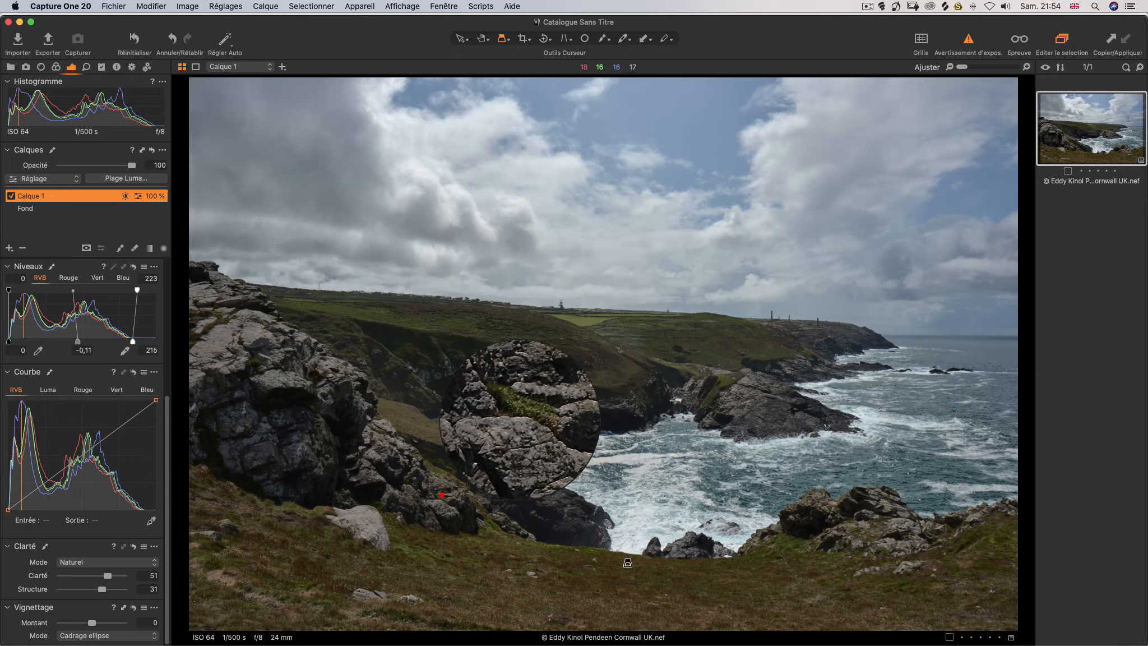
Step: Add a second filled layer and display its mask in greyscale
scroll(50, 233, up, 1)
click(9, 248)
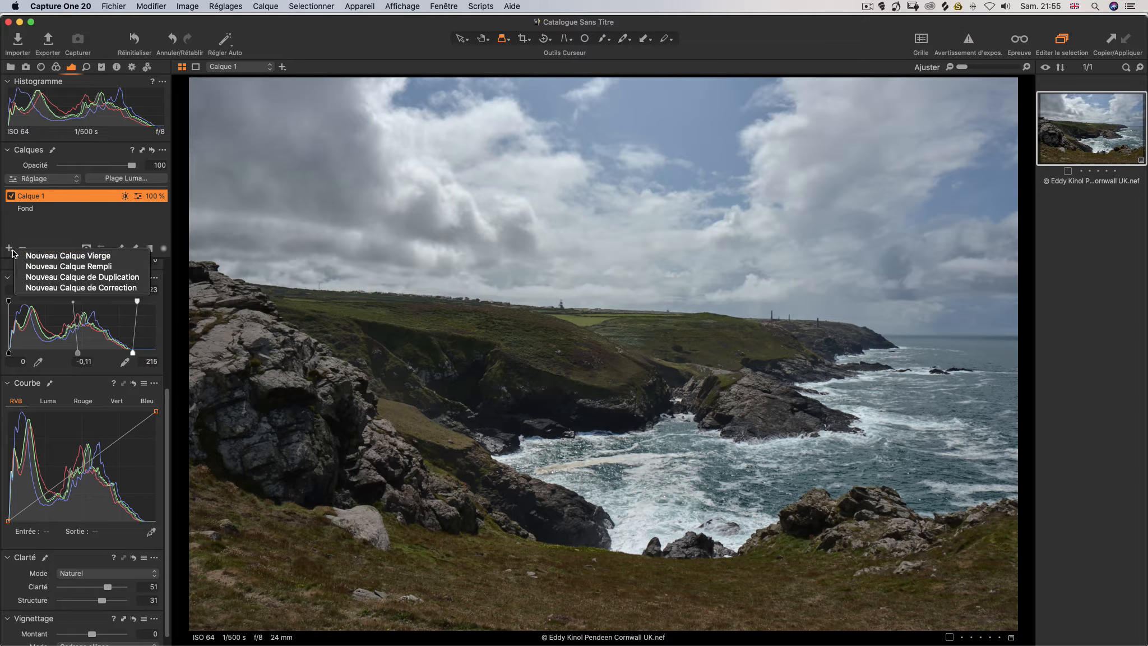
click(49, 266)
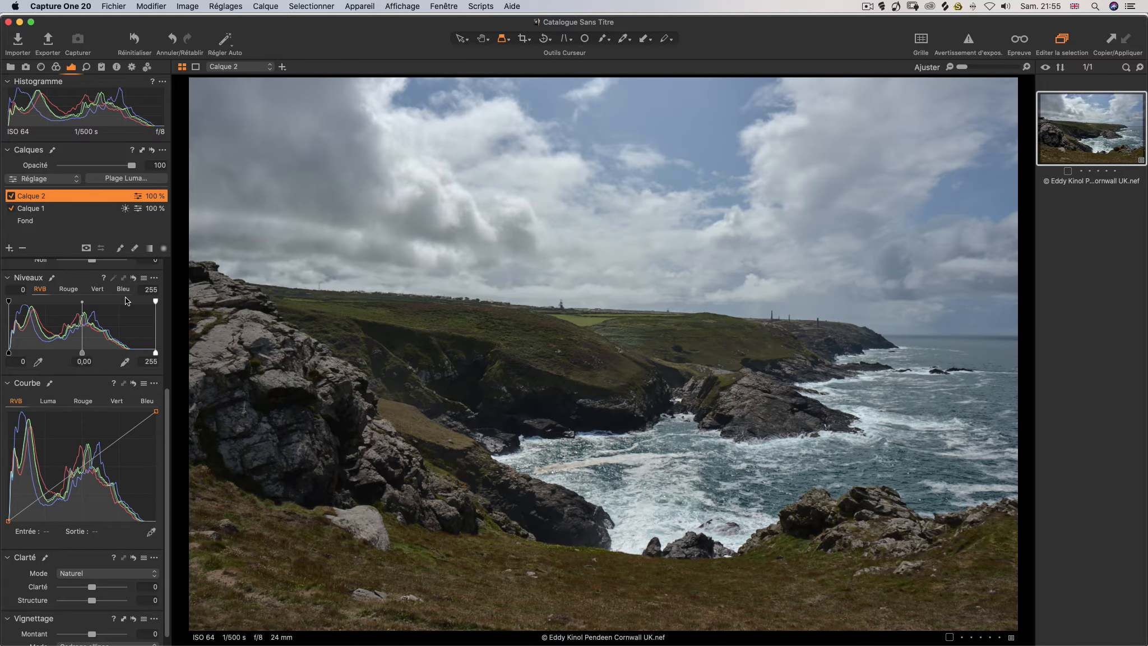
key(m)
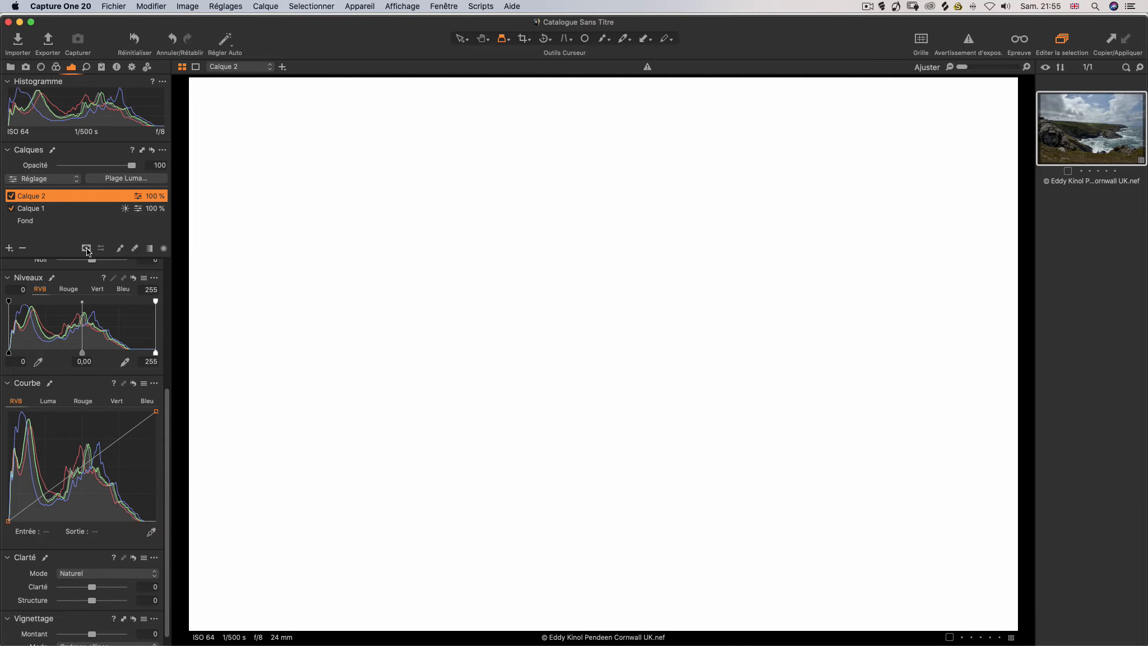
click(86, 252)
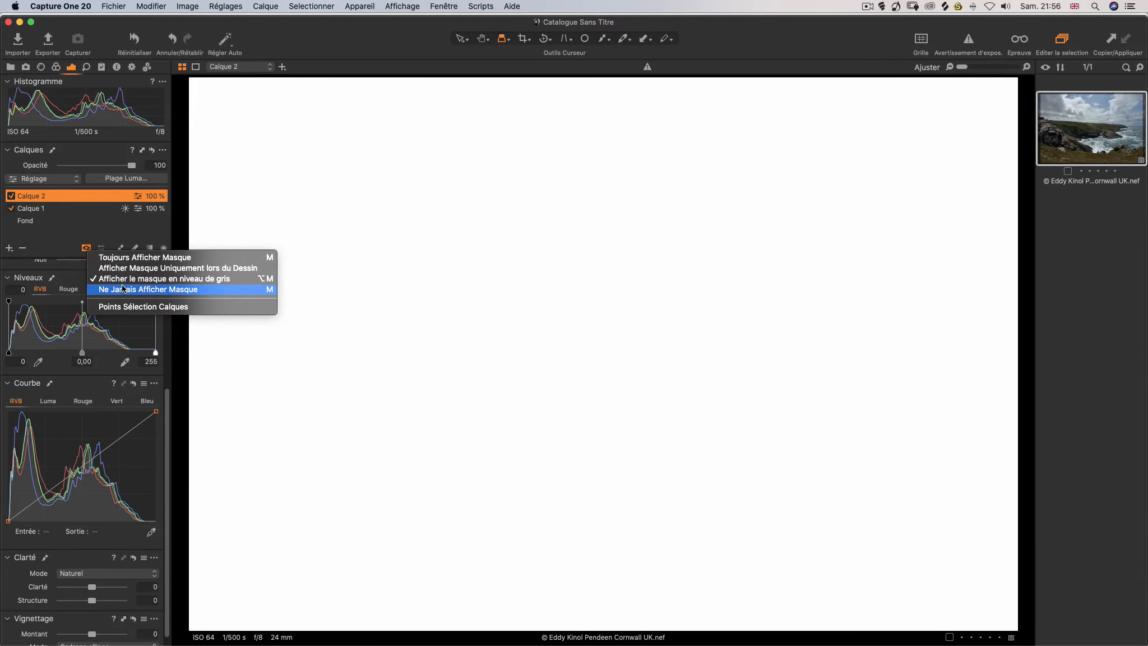
click(82, 229)
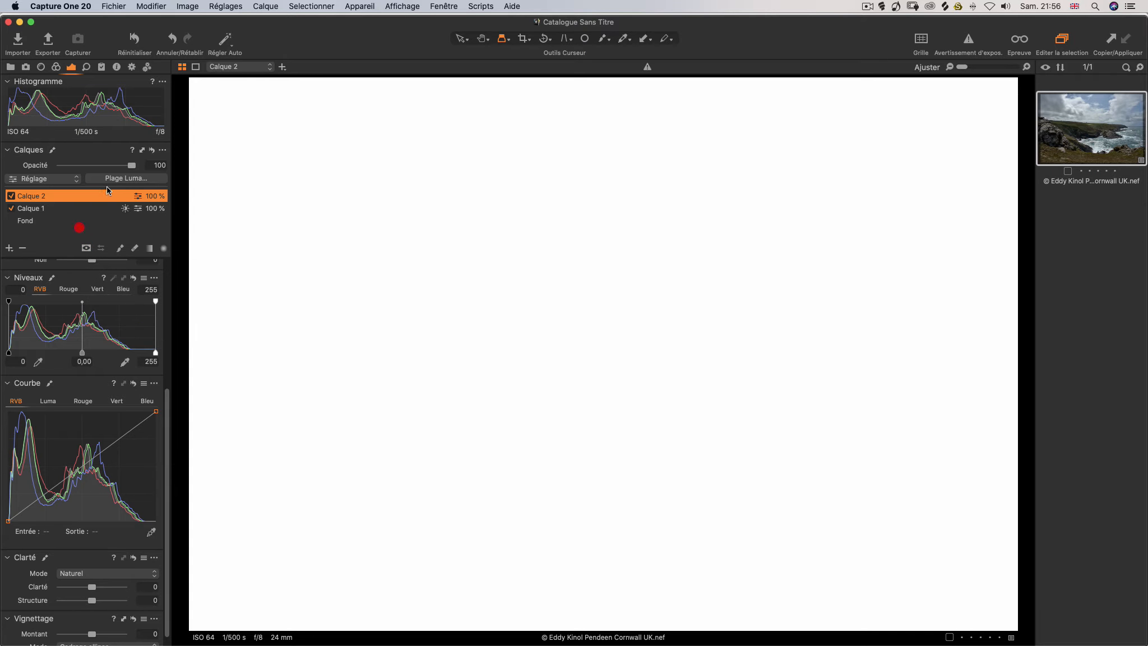
Step: Restrict the second layer to bright tones with a luma range starting at 107 and its transition at 39, and hide the greyscale mask
click(110, 178)
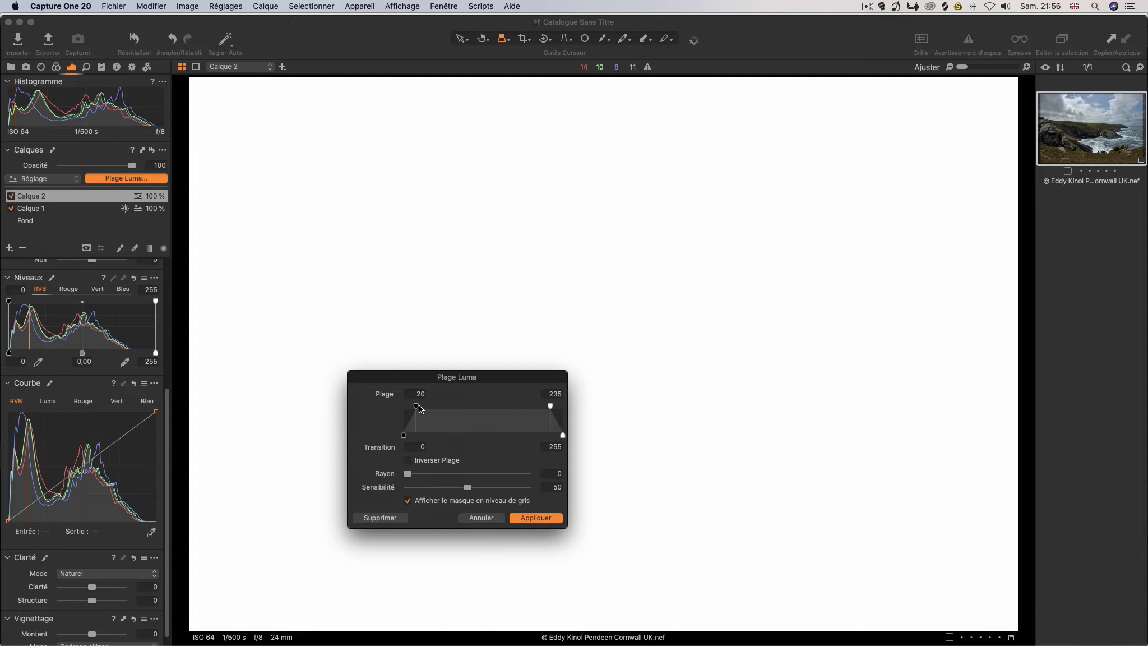
drag(415, 406, 476, 412)
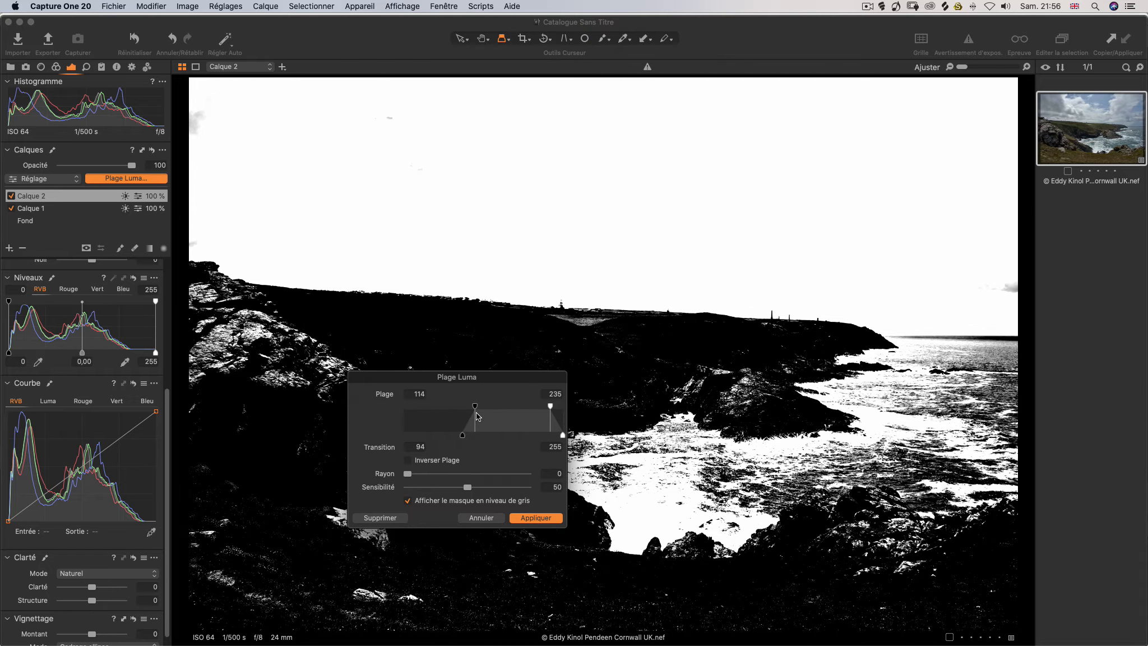
click(477, 413)
drag(458, 435, 437, 430)
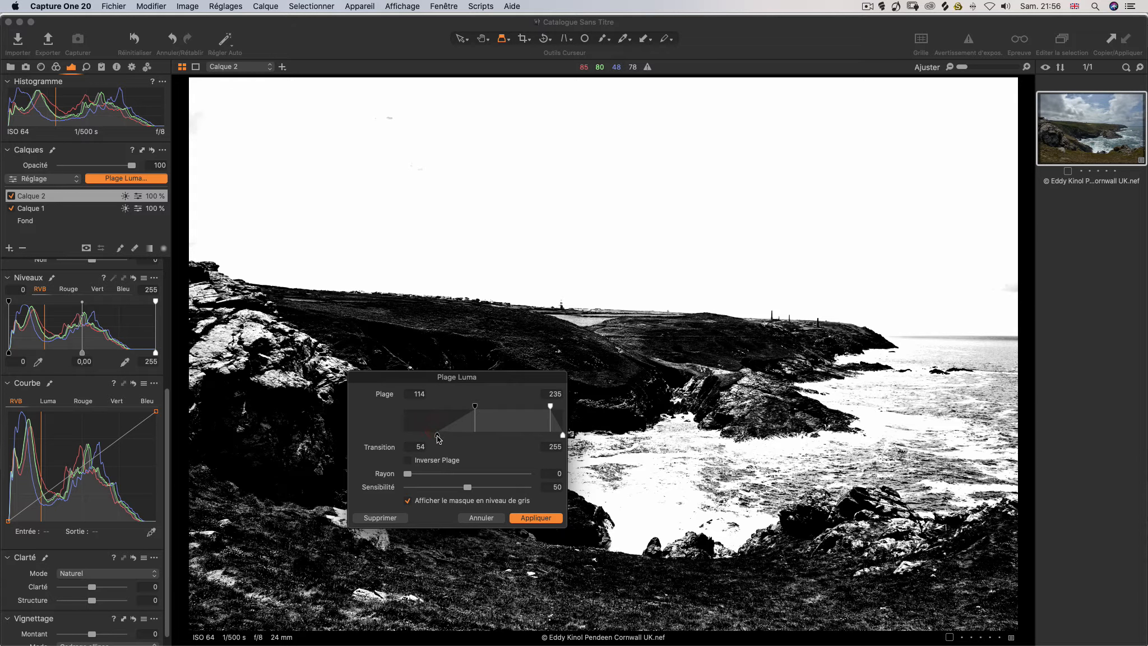
drag(436, 437, 471, 410)
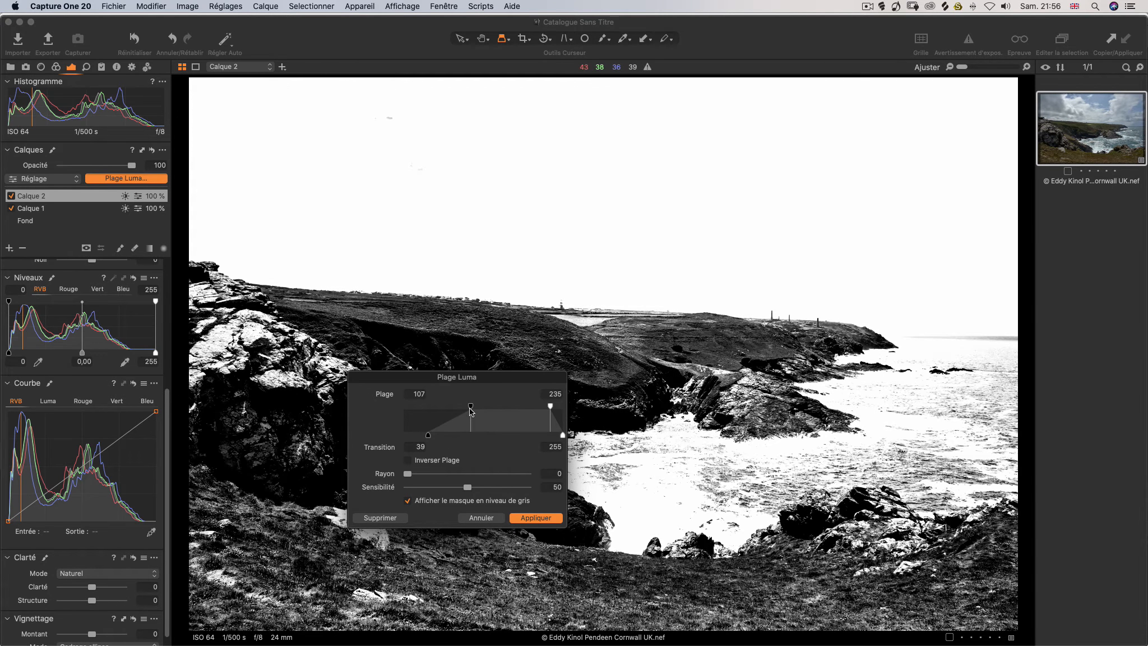
click(533, 518)
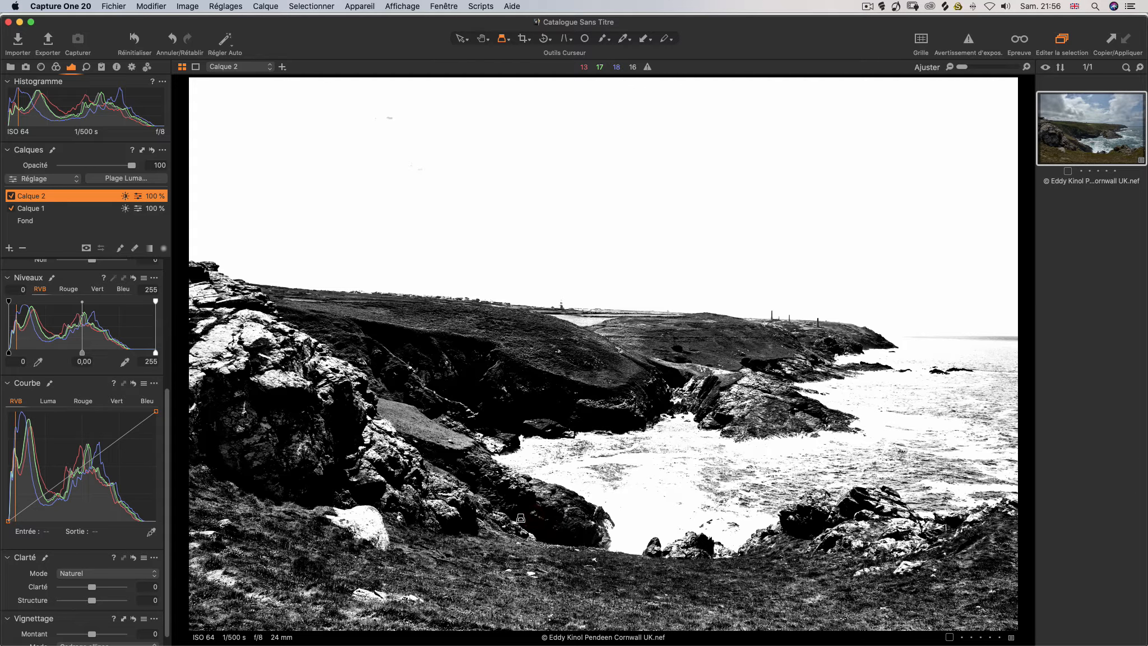
key(m)
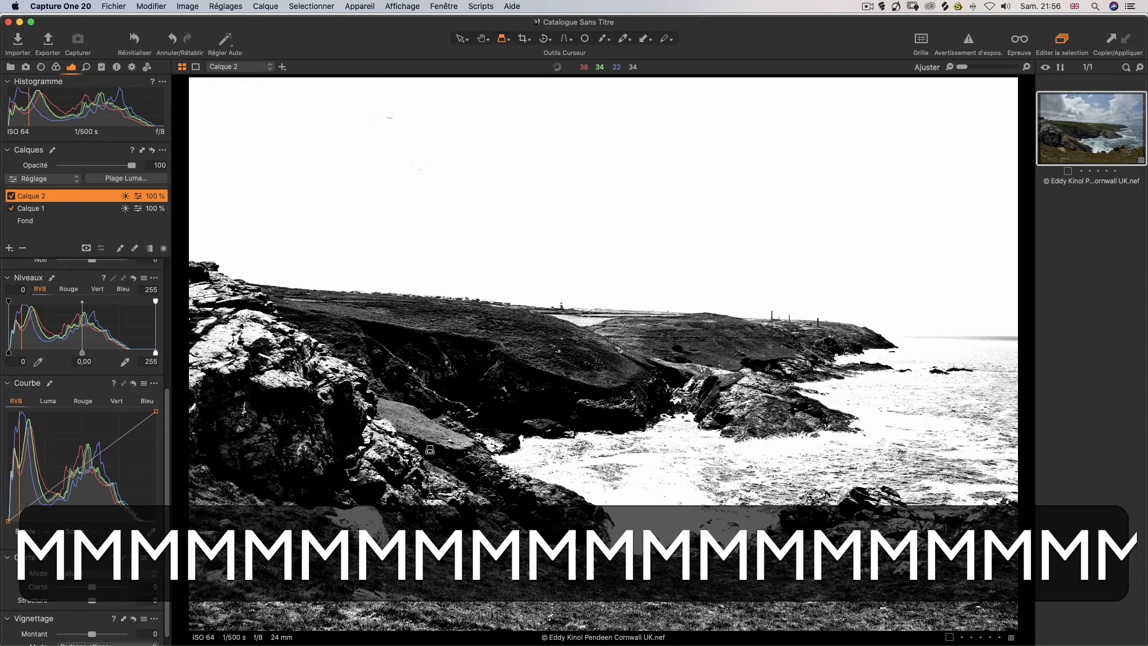
Step: Set the bright-tones layer's highlights (Hautes lumières) to -99 and contrast to 13
key(alt)
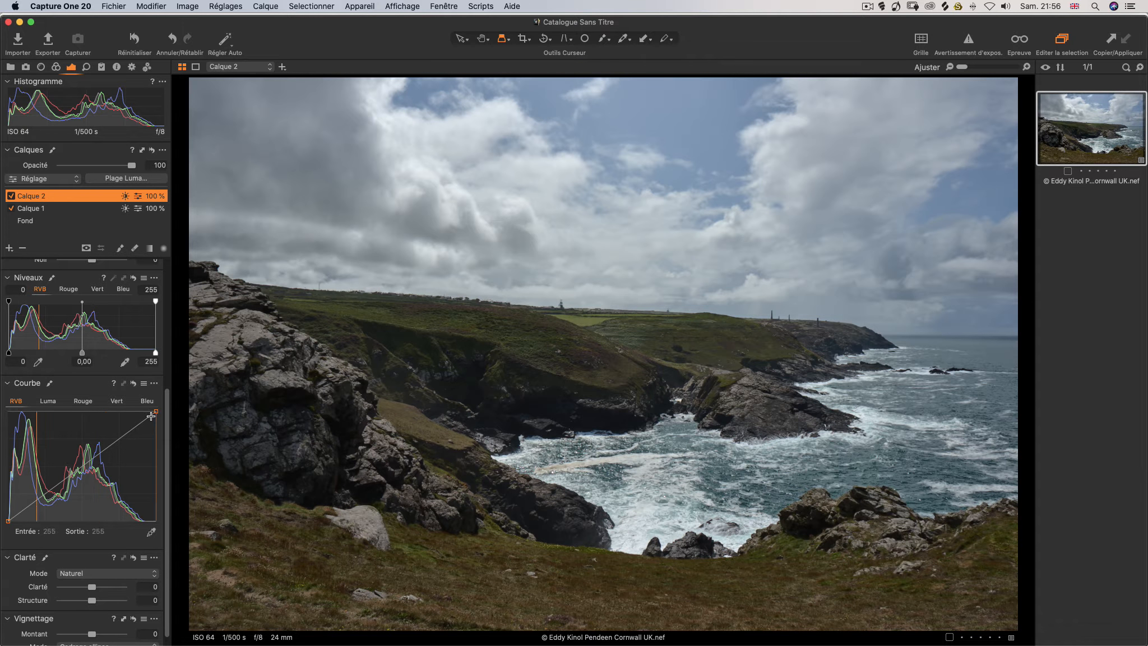
drag(165, 433, 166, 297)
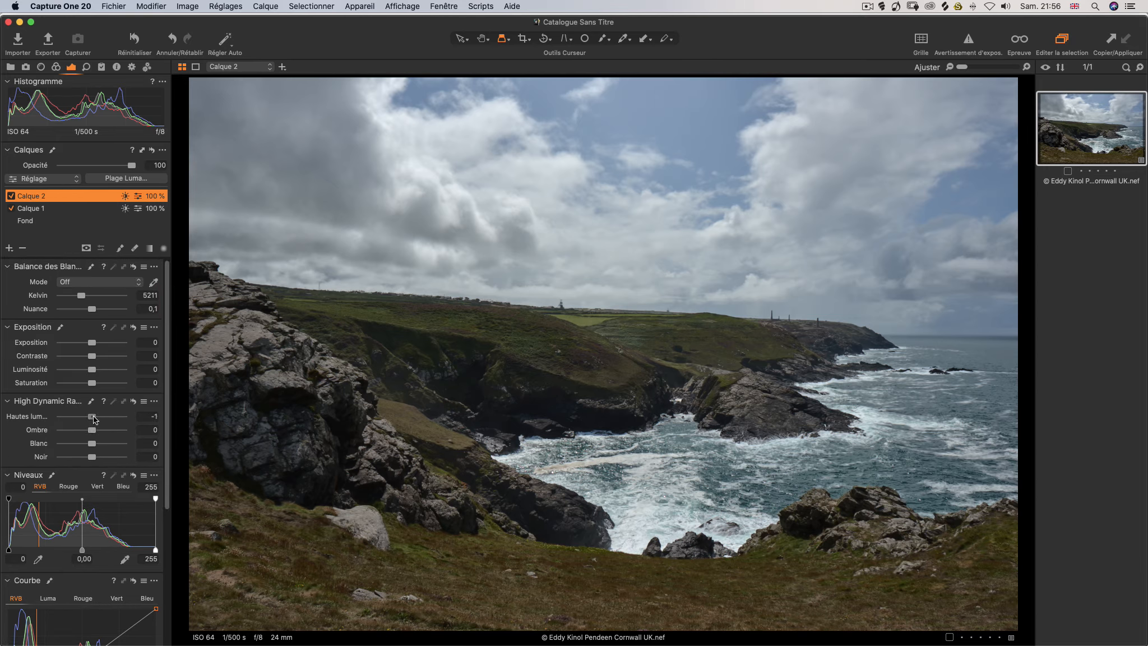
drag(93, 419, 61, 423)
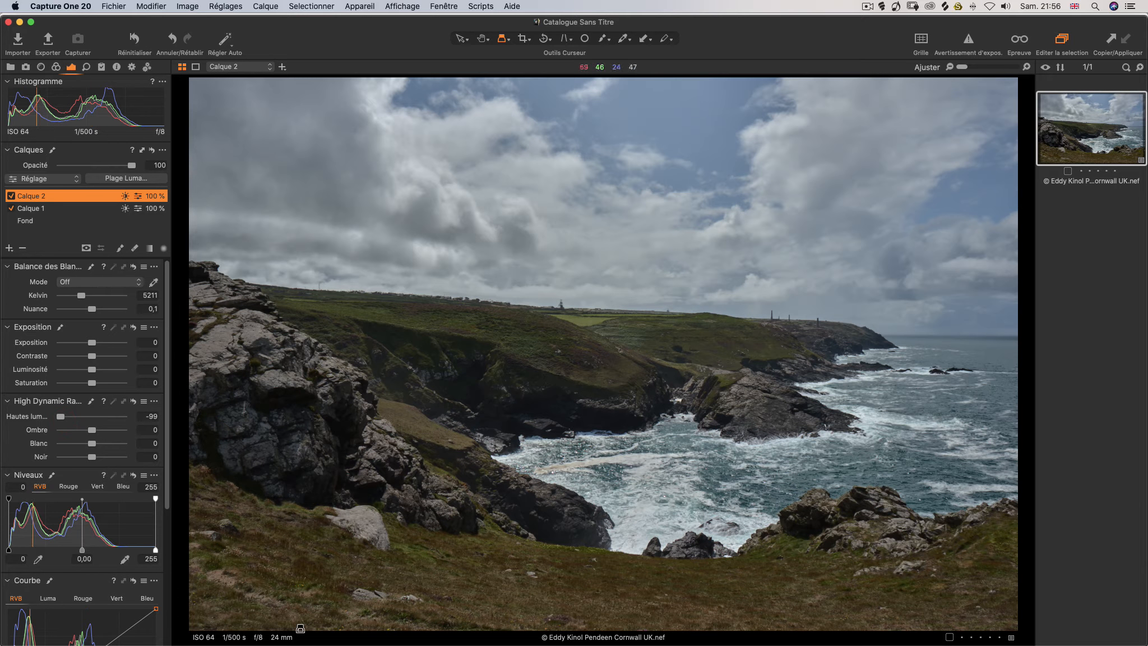
Step: Compare the photo with and without the bright-tones layer, leaving the layer enabled
alt+click(133, 41)
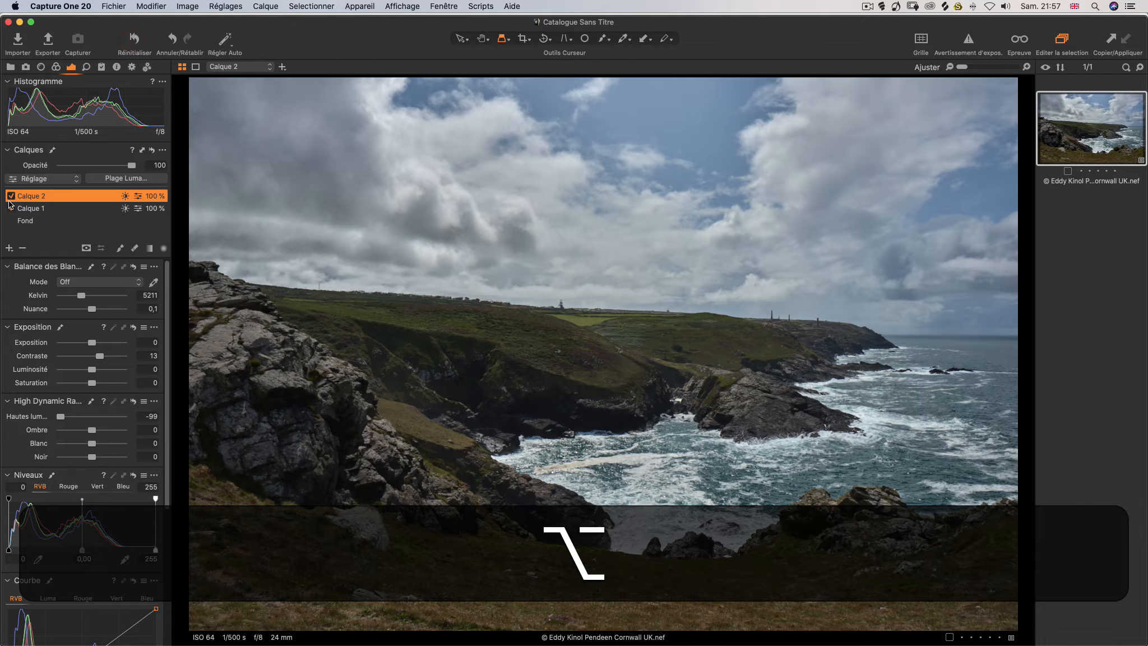
click(10, 196)
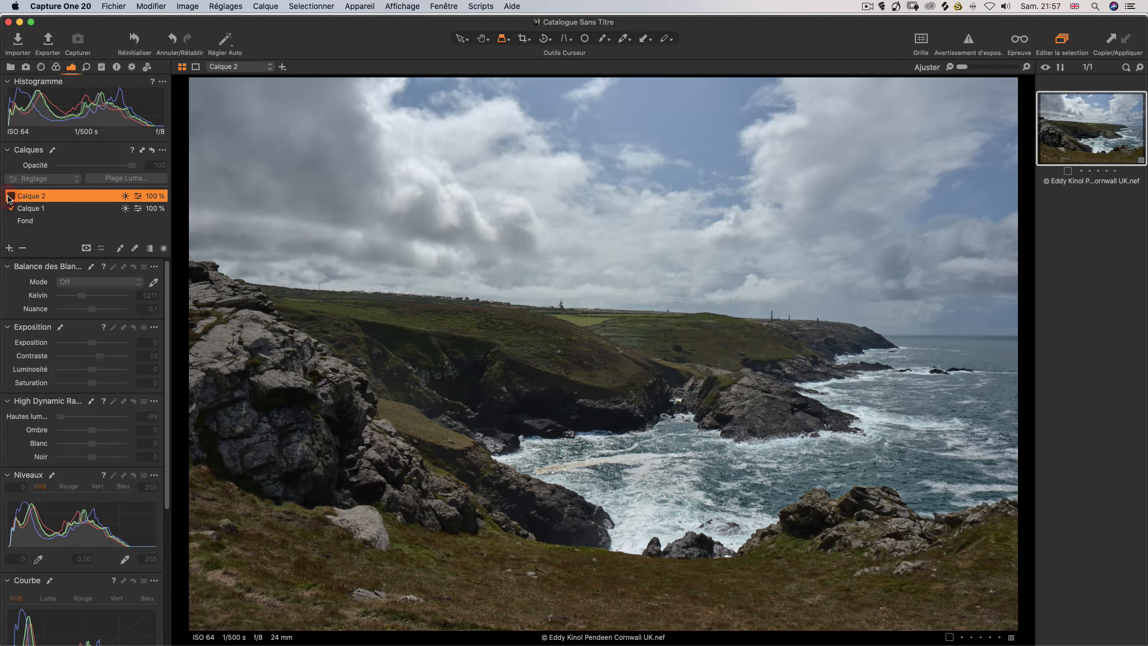
click(10, 196)
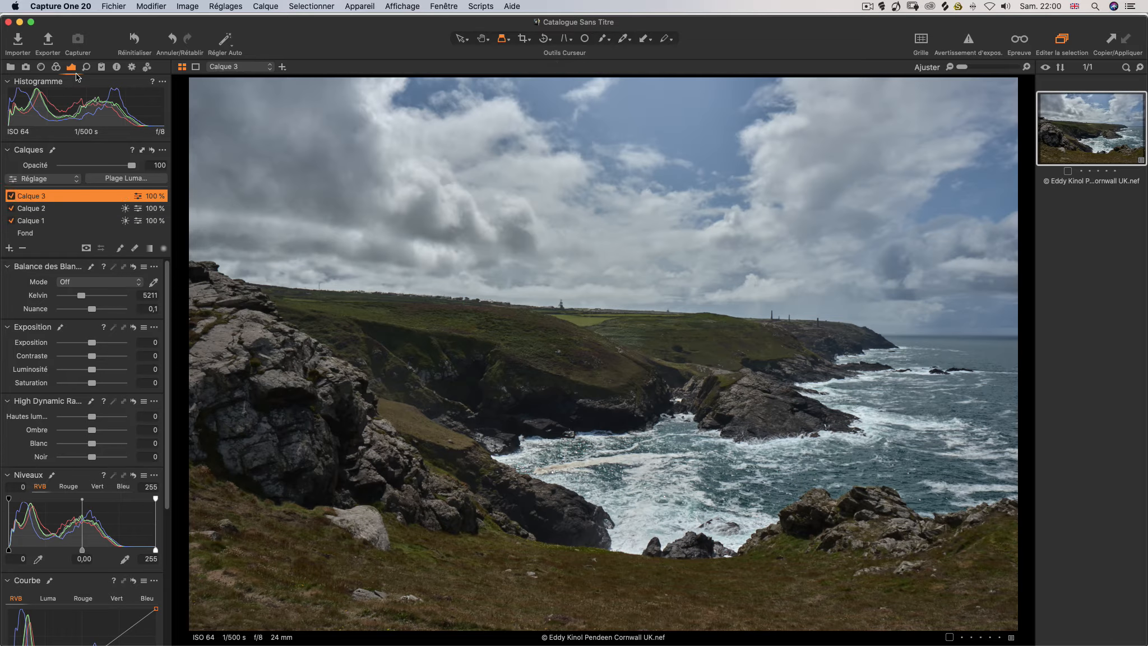
Step: On the third layer, adjust the sky blue in the basic colour editor to hue 3.5, saturation 36.1 and luminosity -29.1
click(55, 66)
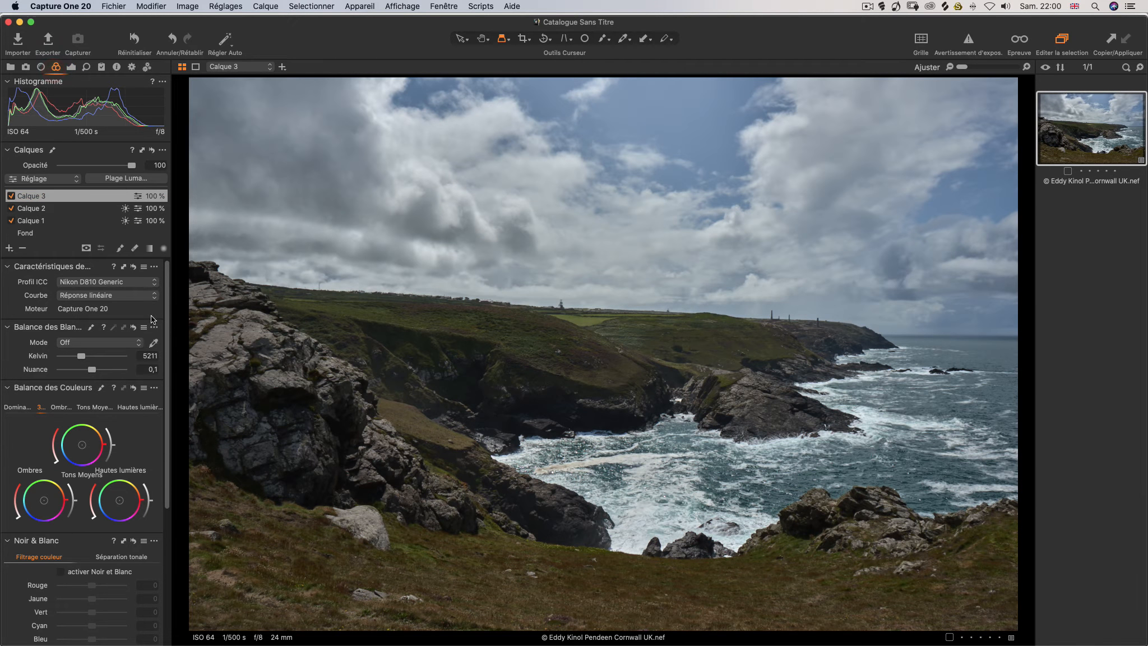
drag(166, 313, 41, 448)
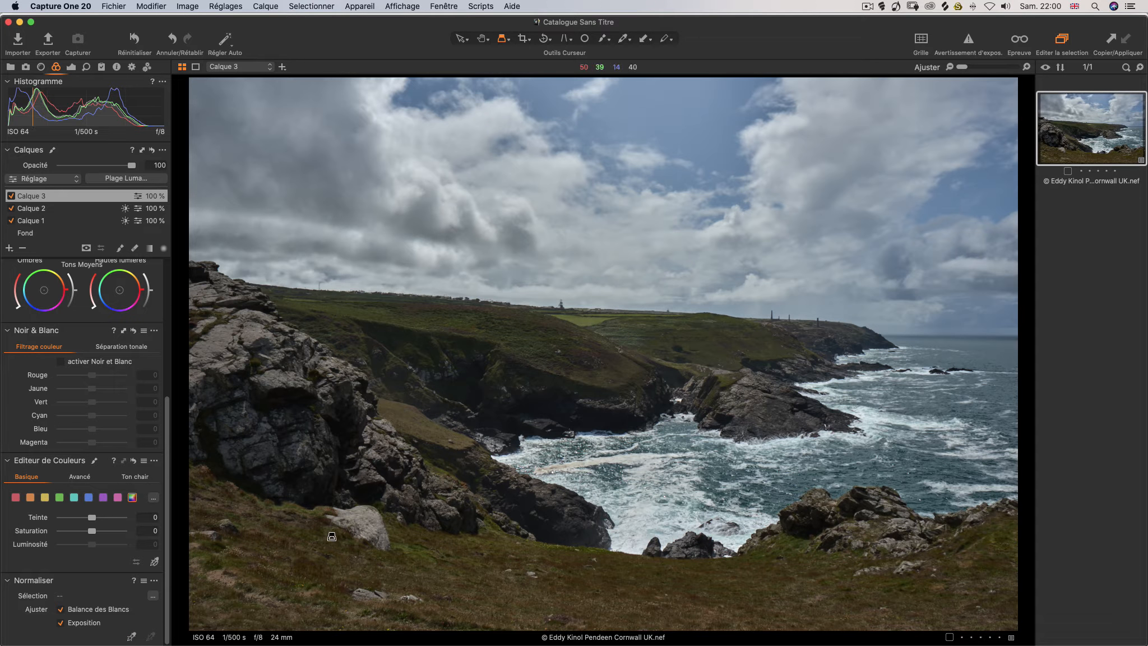
click(154, 562)
drag(696, 115, 699, 58)
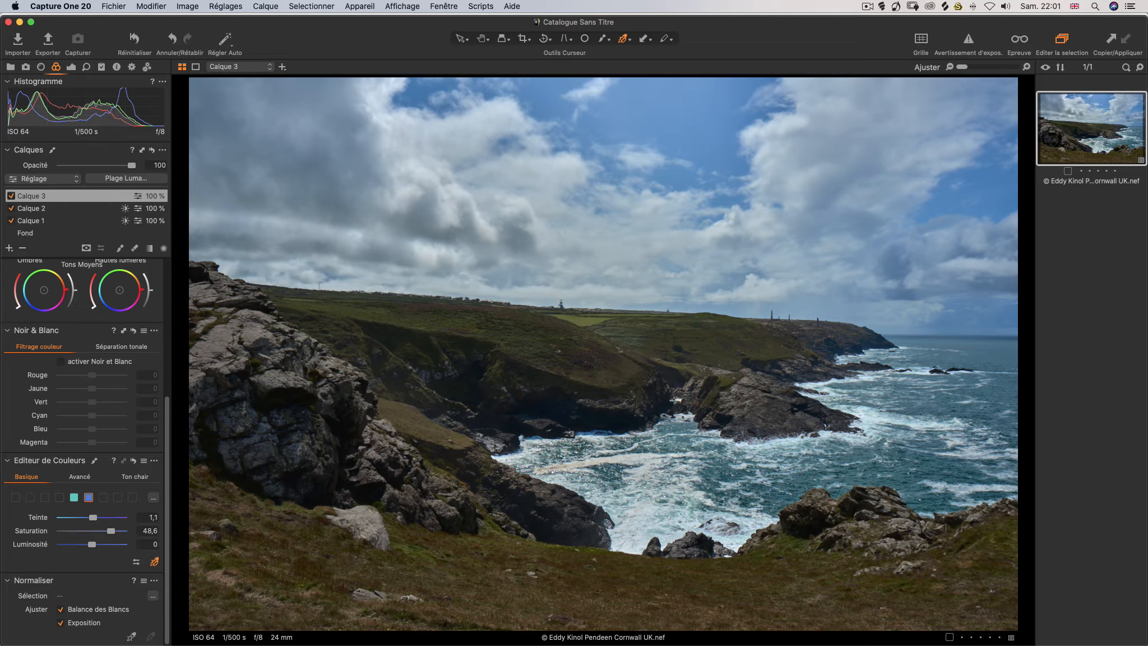
drag(679, 118, 681, 127)
key(alt)
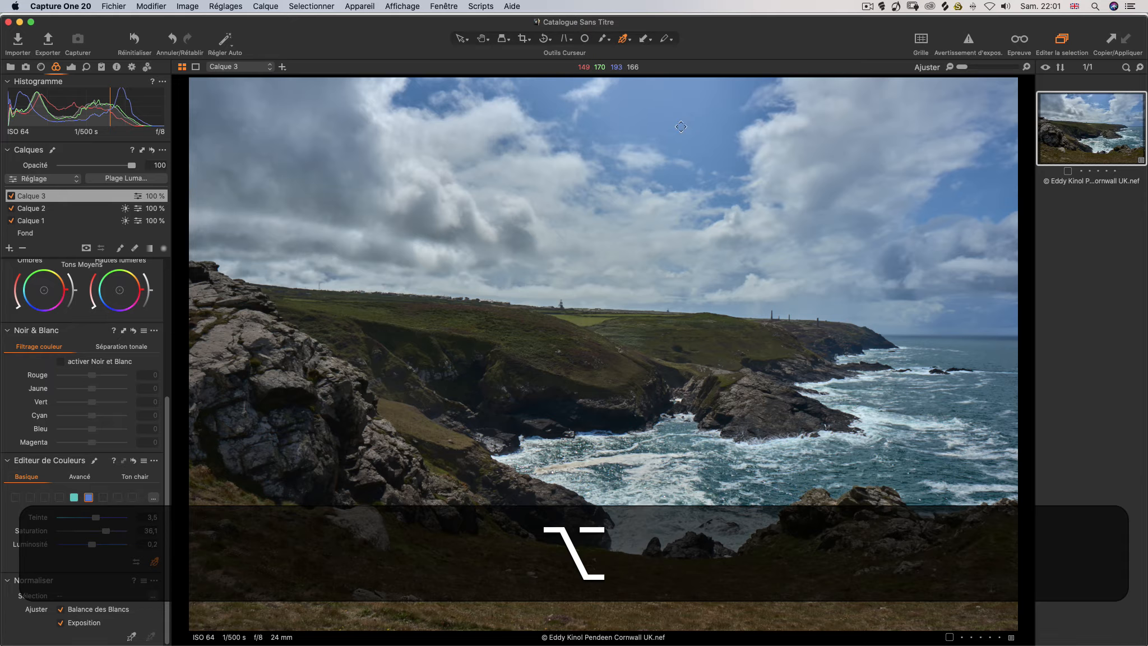
drag(82, 537, 74, 537)
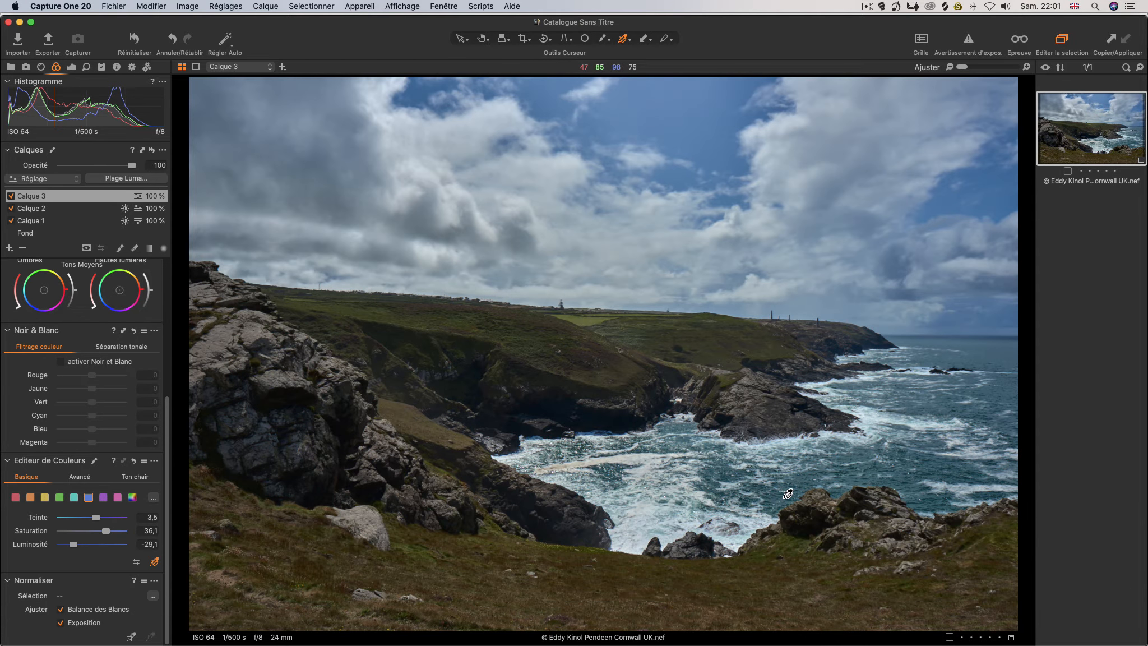
Step: Compare the sky and sea with and without the basic colour editor adjustment
alt+click(133, 461)
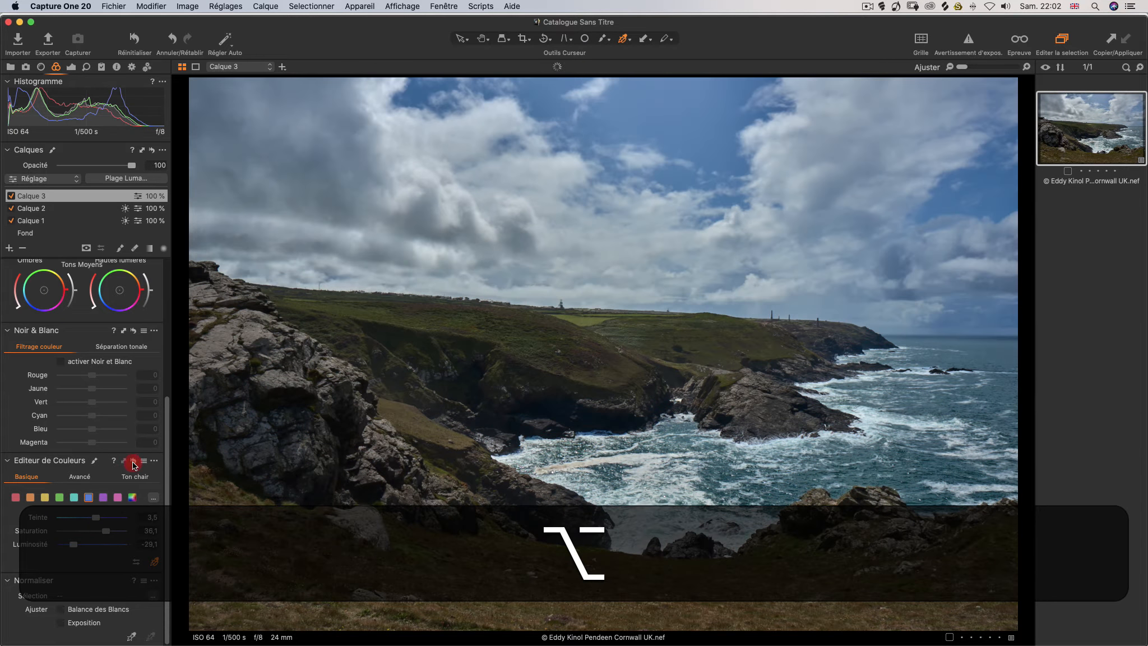
alt+click(132, 462)
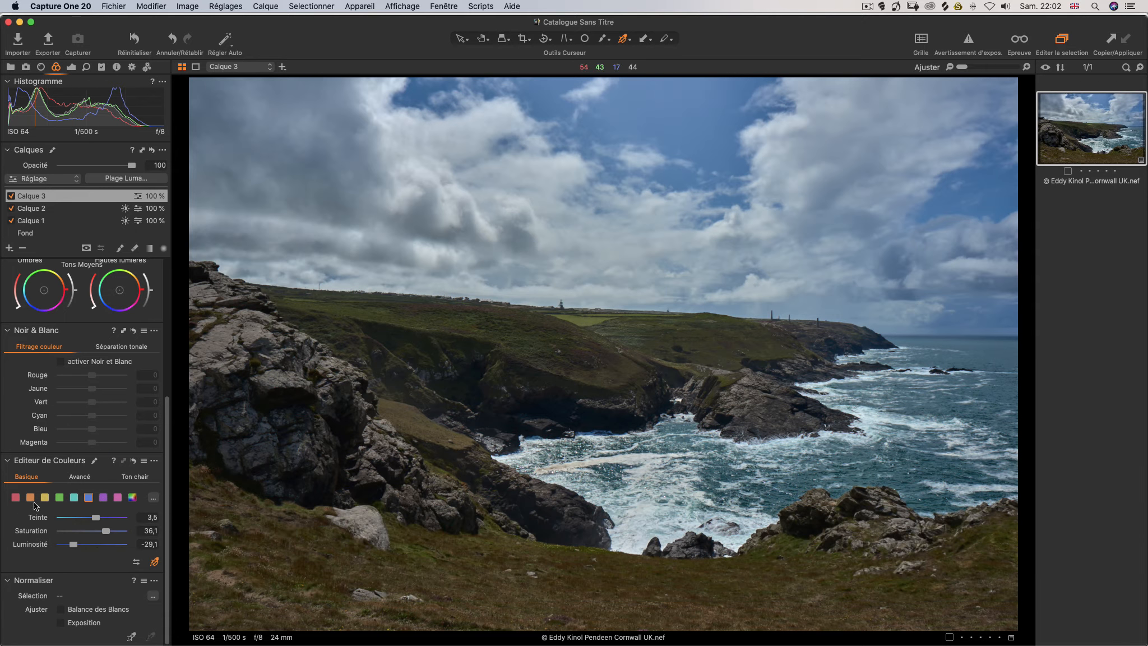
key(alt)
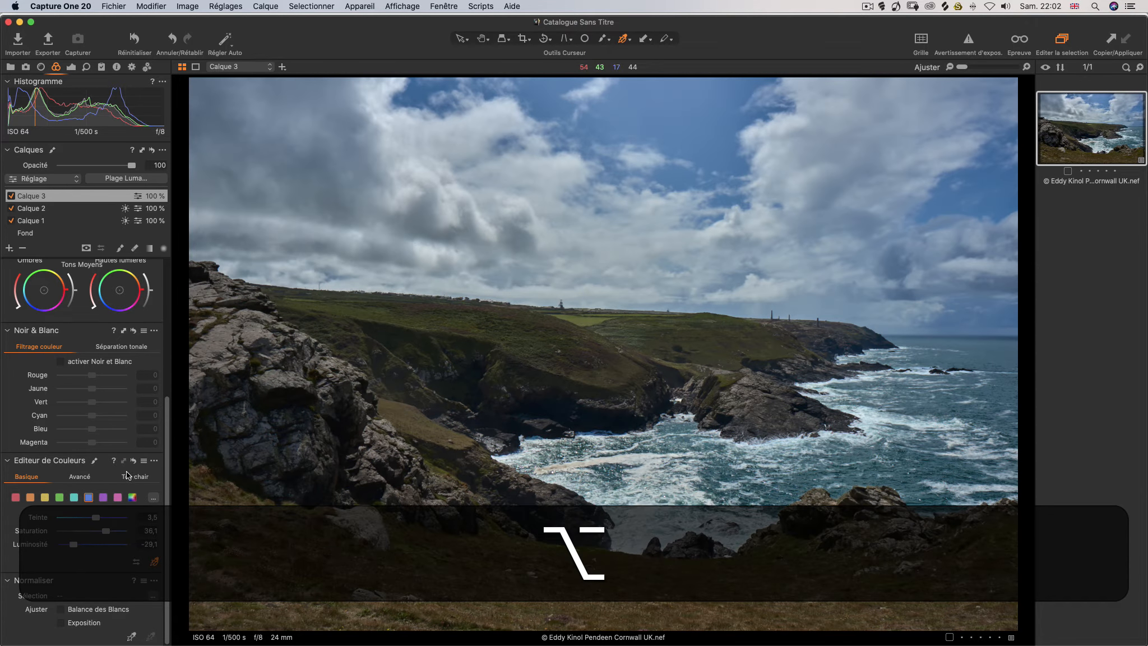
Step: Pick the sky blue in the advanced colour editor, widen its colour range, and set saturation to 41.8 and luminosity to -38.6
click(77, 476)
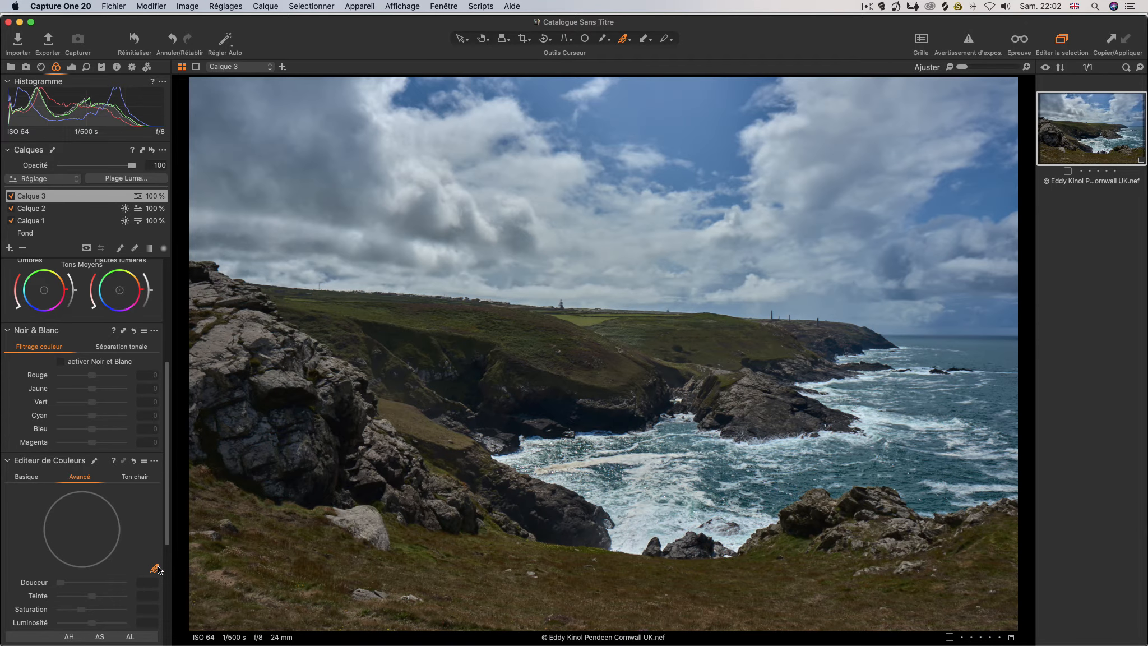
click(701, 128)
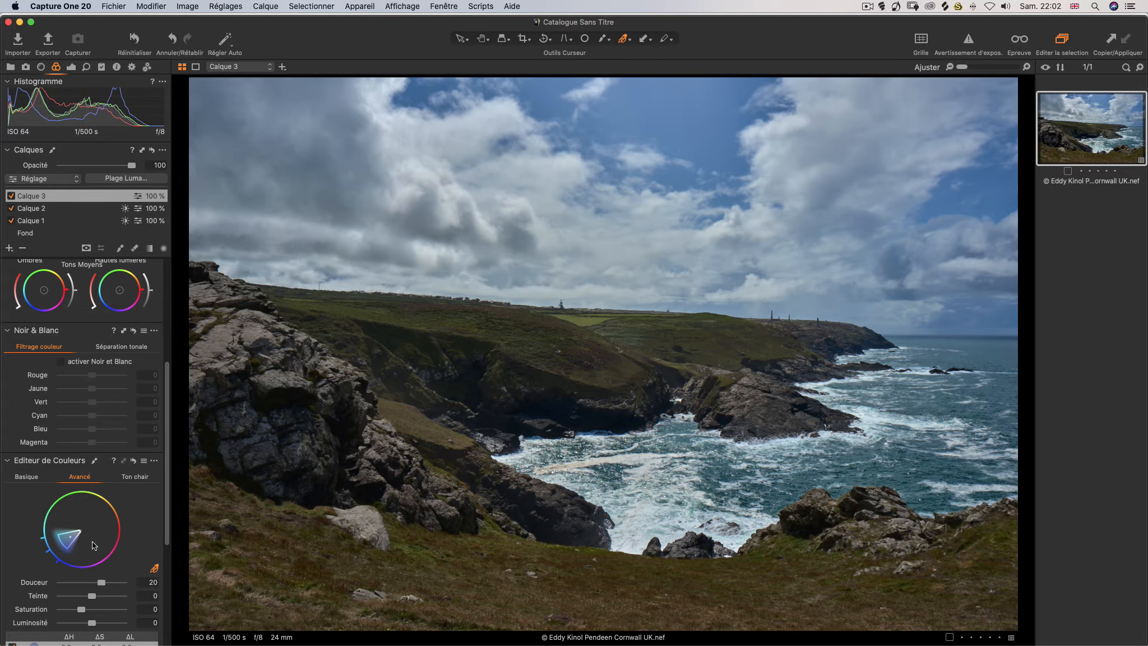
drag(81, 609, 86, 608)
mouse_move(72, 545)
mouse_down()
mouse_move(67, 530)
mouse_move(52, 556)
mouse_up()
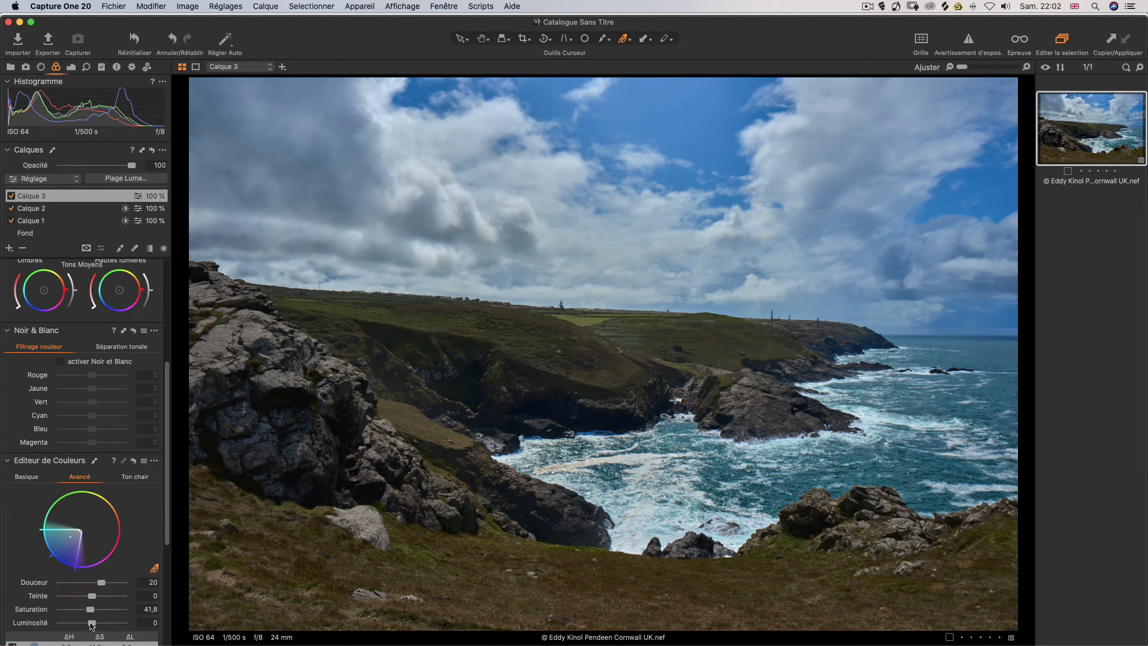
mouse_move(91, 625)
mouse_down()
mouse_move(73, 622)
mouse_move(79, 614)
mouse_up()
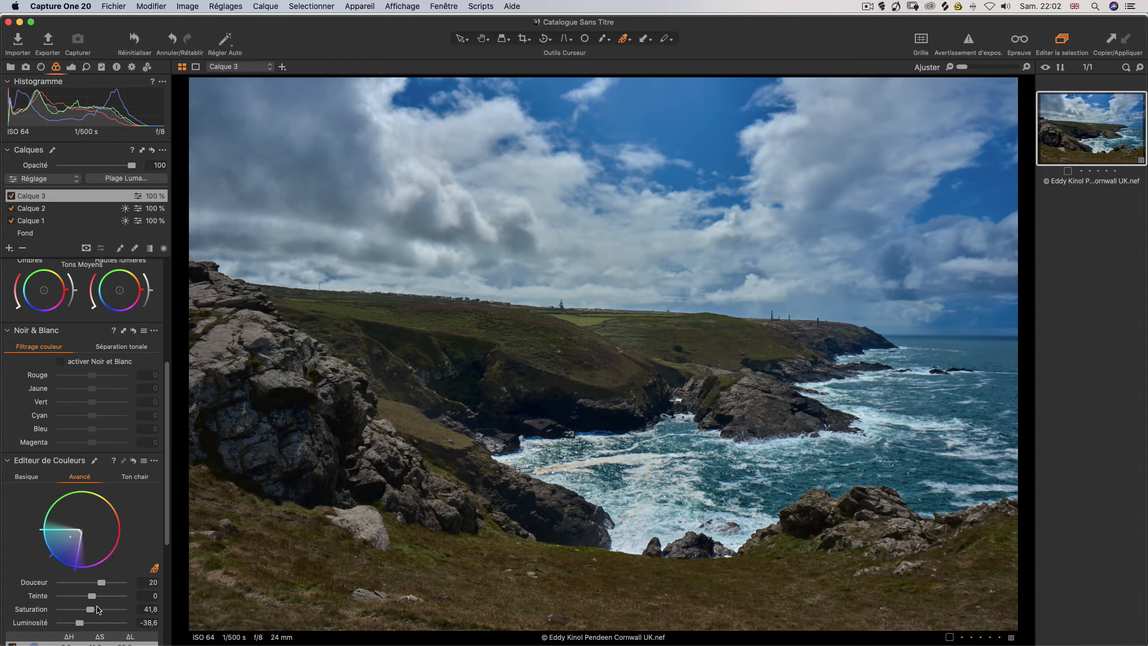
Step: Lower the advanced sky-blue range's saturation to -1.8 and try a slight hue shift
drag(94, 610, 84, 613)
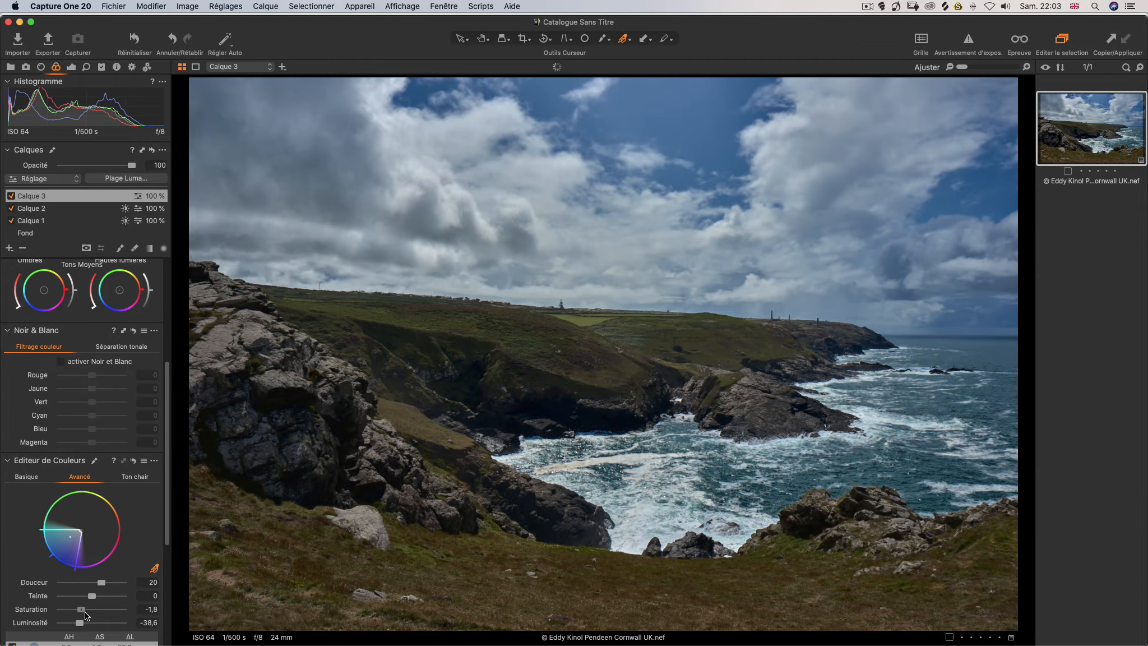
click(85, 612)
mouse_move(92, 599)
mouse_down()
mouse_move(76, 603)
mouse_move(92, 602)
mouse_up()
click(90, 602)
Step: Set the third layer's RGB levels to white input 217, white output 234 and midtone 0.01
click(72, 67)
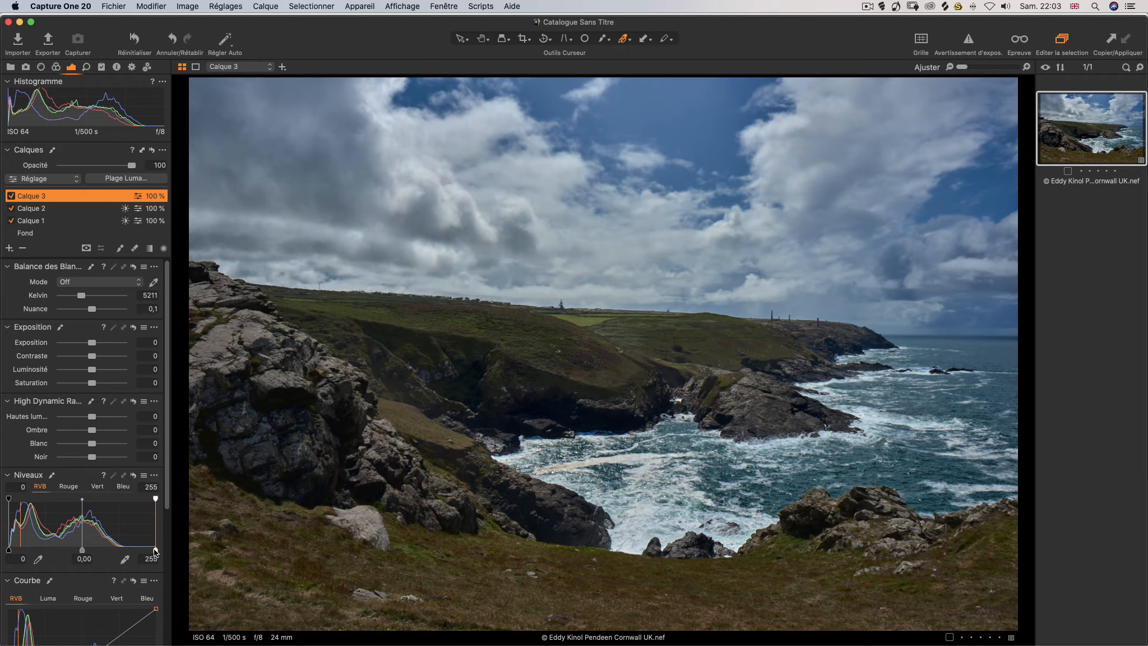
drag(156, 552, 133, 551)
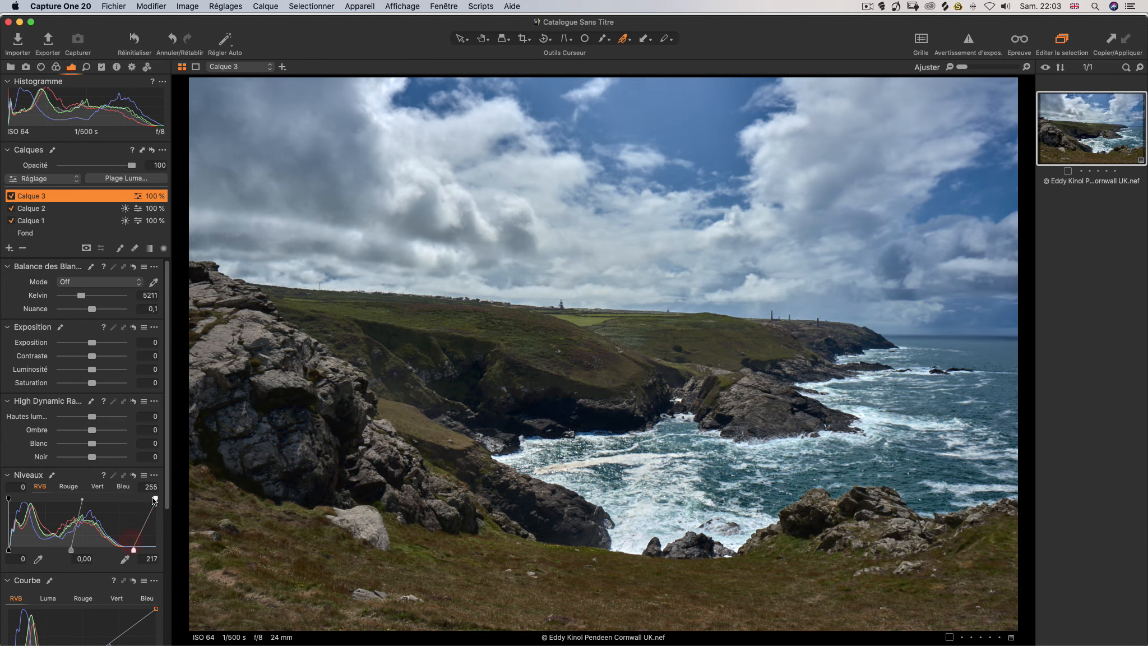
drag(155, 498, 141, 500)
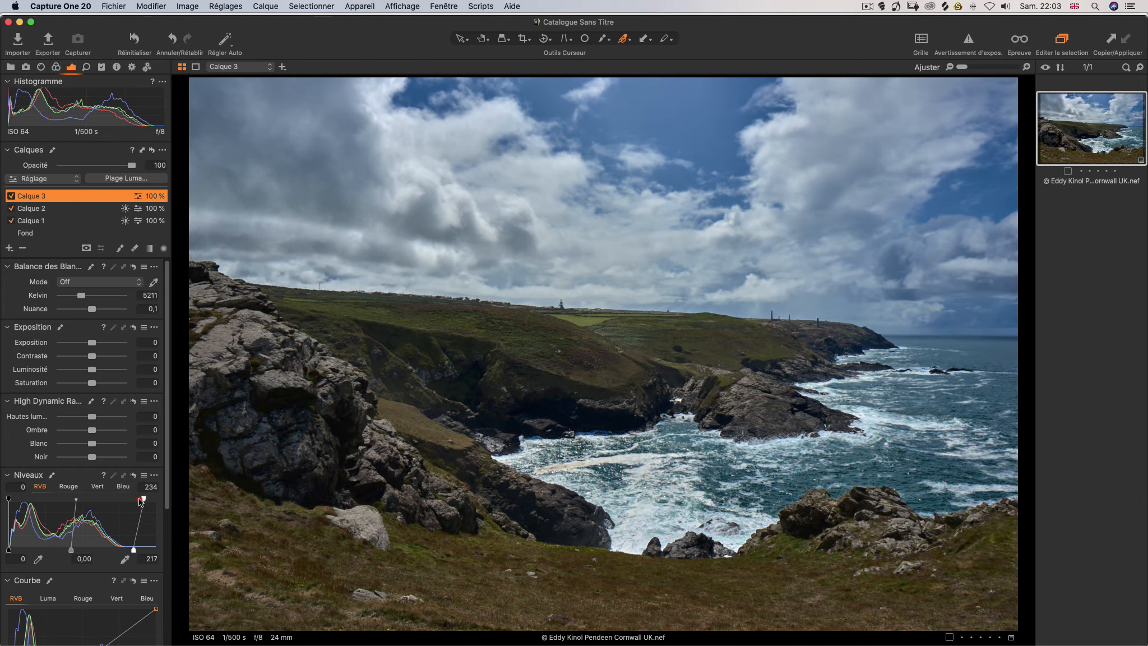
drag(71, 549, 70, 545)
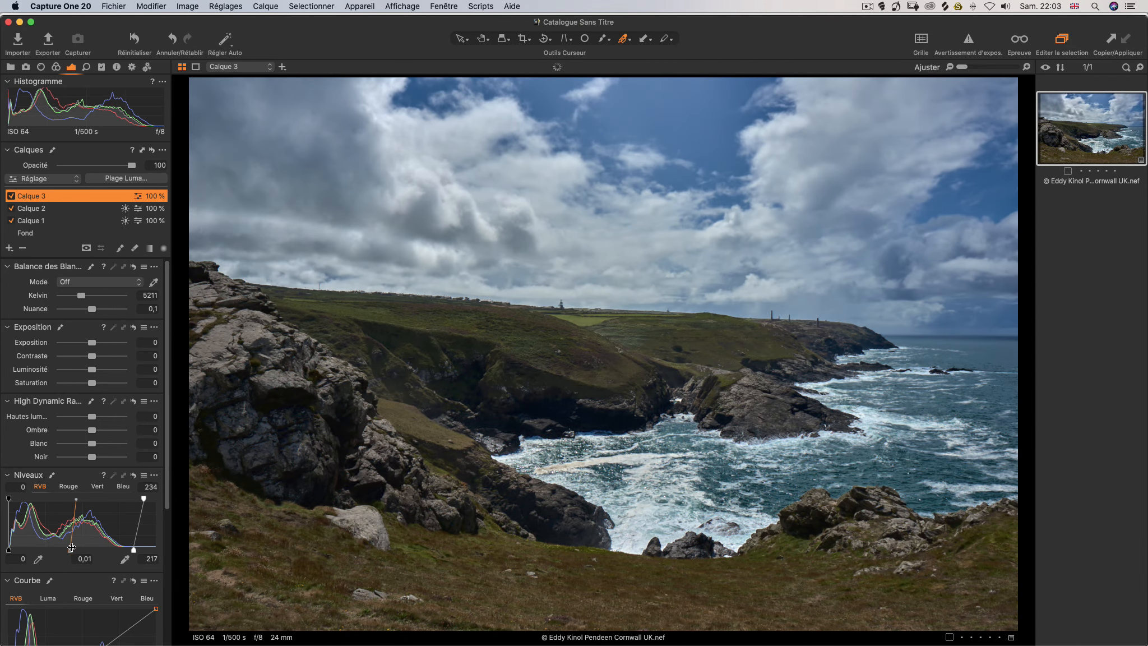
Step: Raise the third layer's brightness (Luminosité) to 15 and reduce its highlights (Hautes lumières) to -96
drag(93, 370, 102, 377)
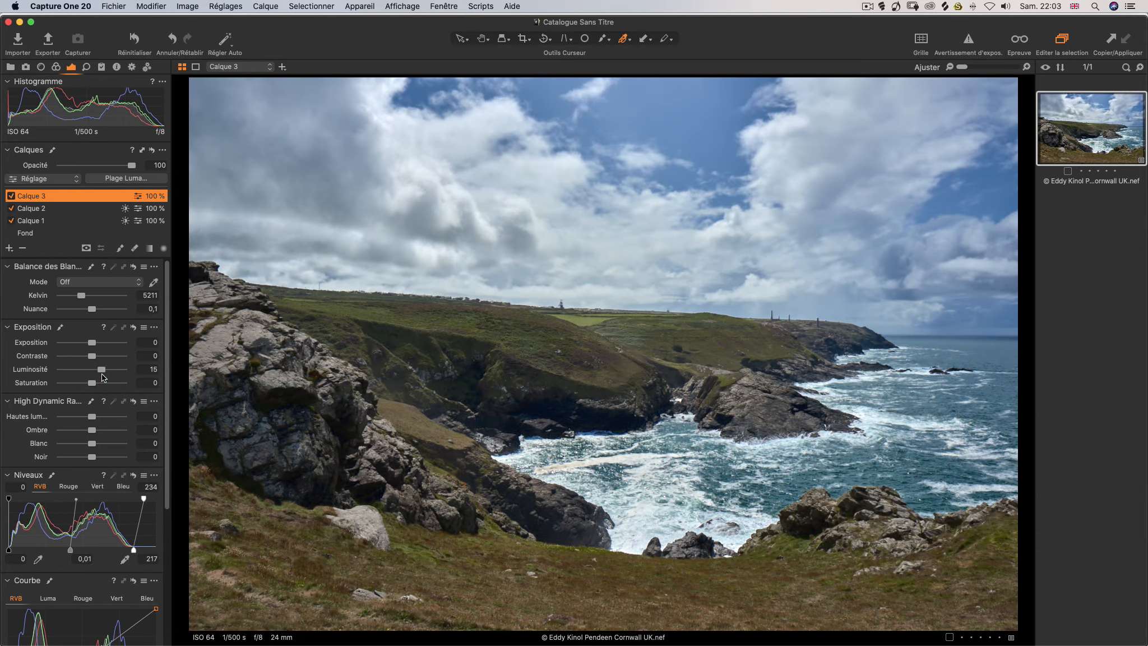
drag(94, 415, 63, 418)
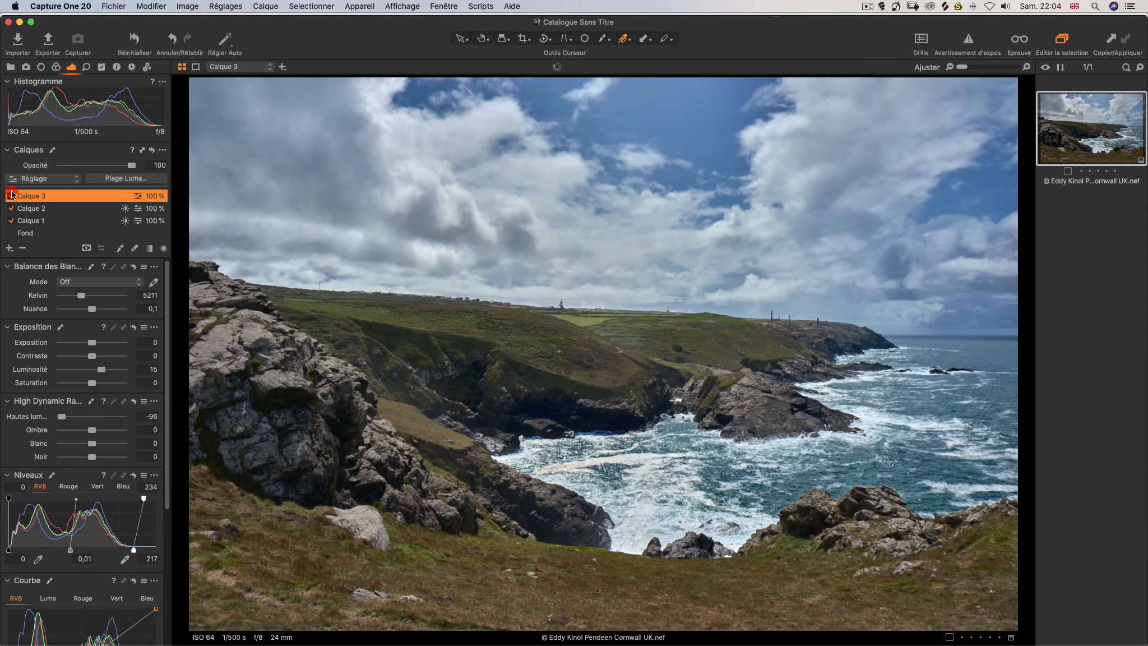
Step: Compare the photo with and without the third layer several times, leaving the layer enabled
click(11, 195)
click(12, 195)
click(11, 195)
click(11, 194)
click(11, 194)
click(12, 195)
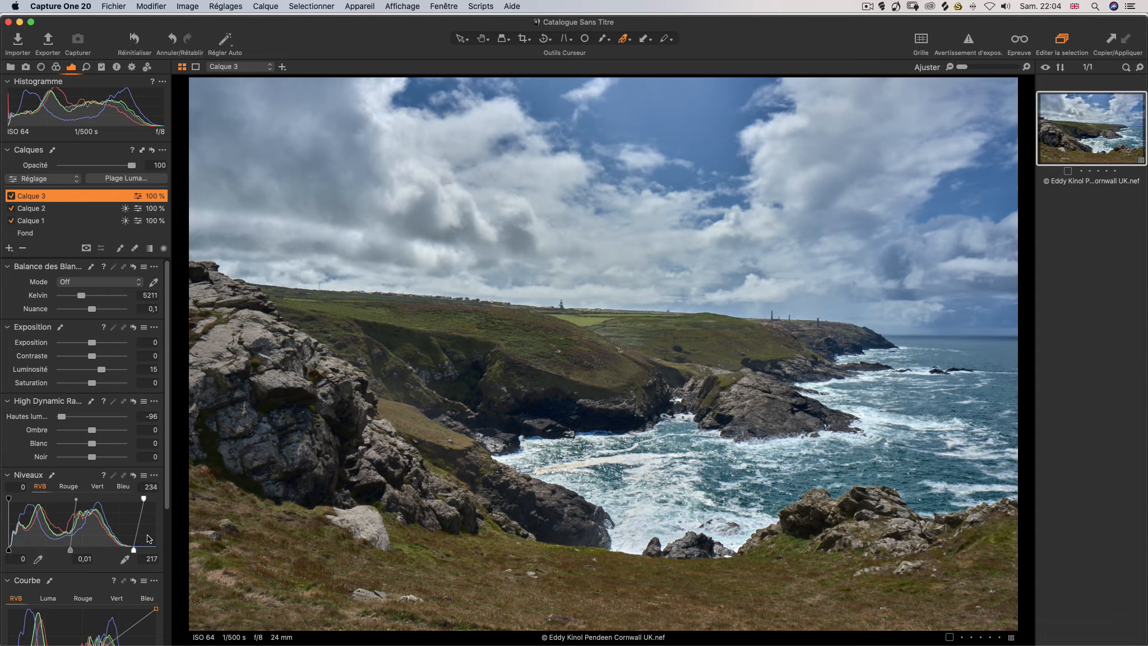
Step: Examine the detail of the cliffs, rocks and breaking waves at 100% in the focus preview (Mise au Point)
click(86, 67)
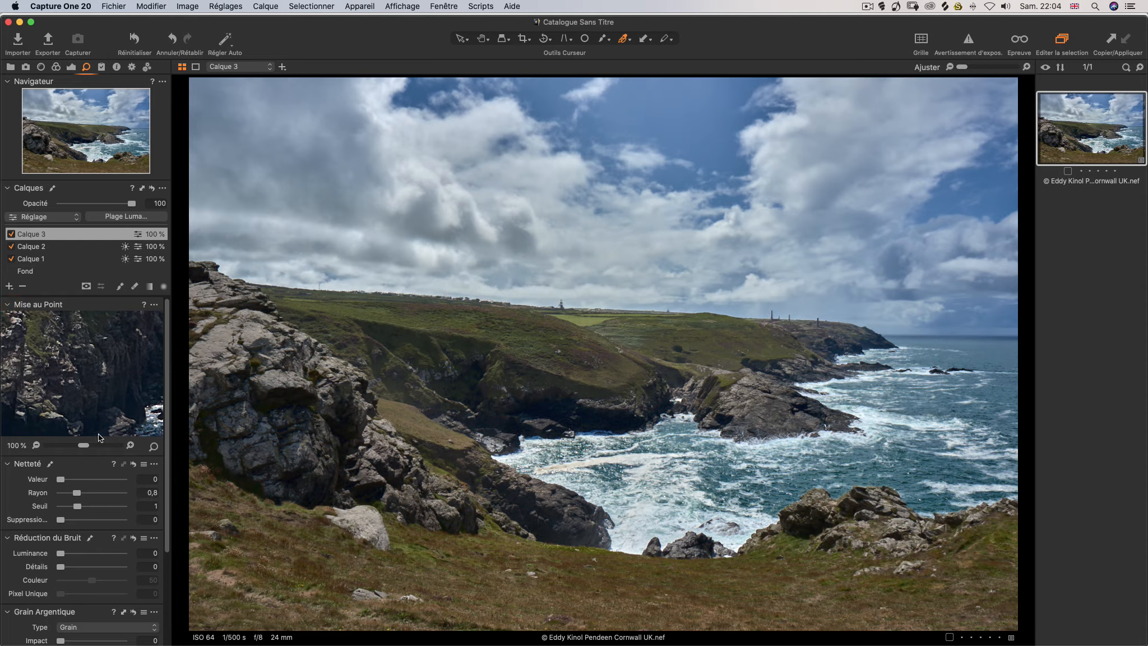
click(8, 306)
click(8, 306)
drag(80, 397, 162, 377)
drag(39, 371, 102, 326)
drag(130, 394, 3, 312)
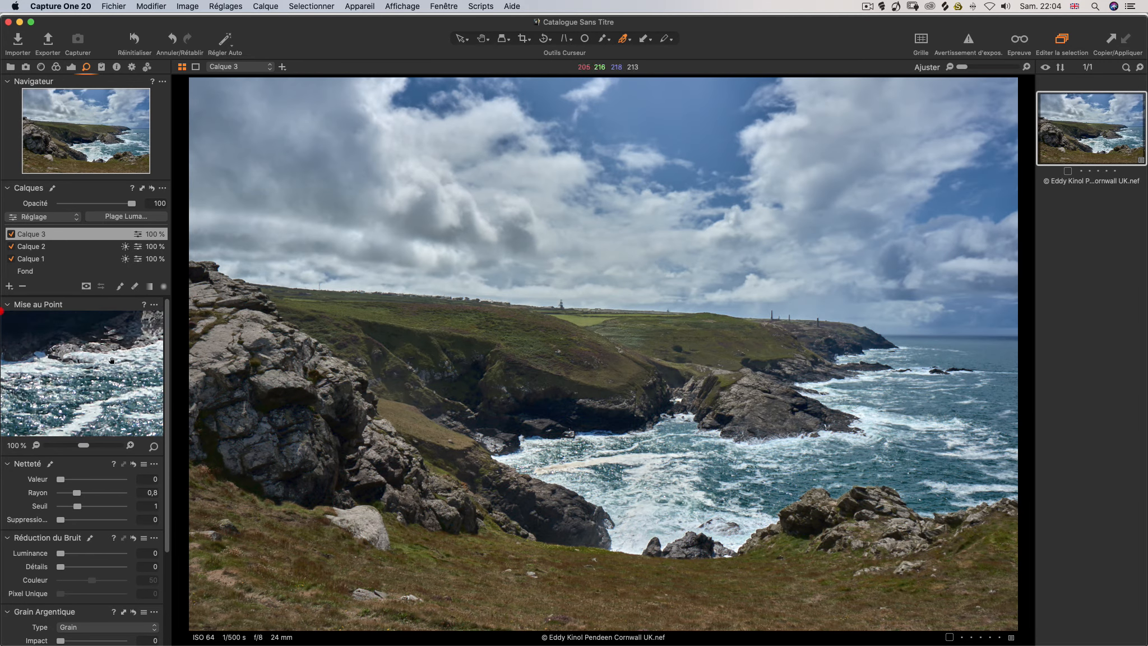
drag(112, 361, 44, 455)
drag(77, 356, 99, 492)
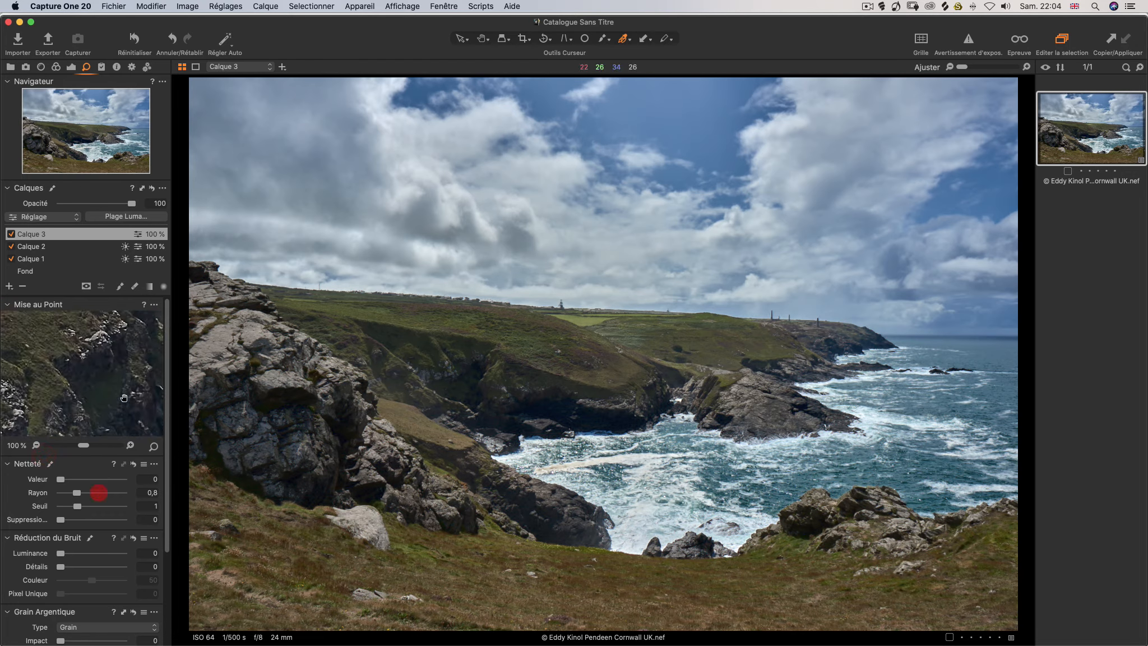
Step: Raise the third layer's sharpening amount (Netteté, Valeur) to 164
drag(124, 397, 53, 423)
drag(84, 367, 97, 404)
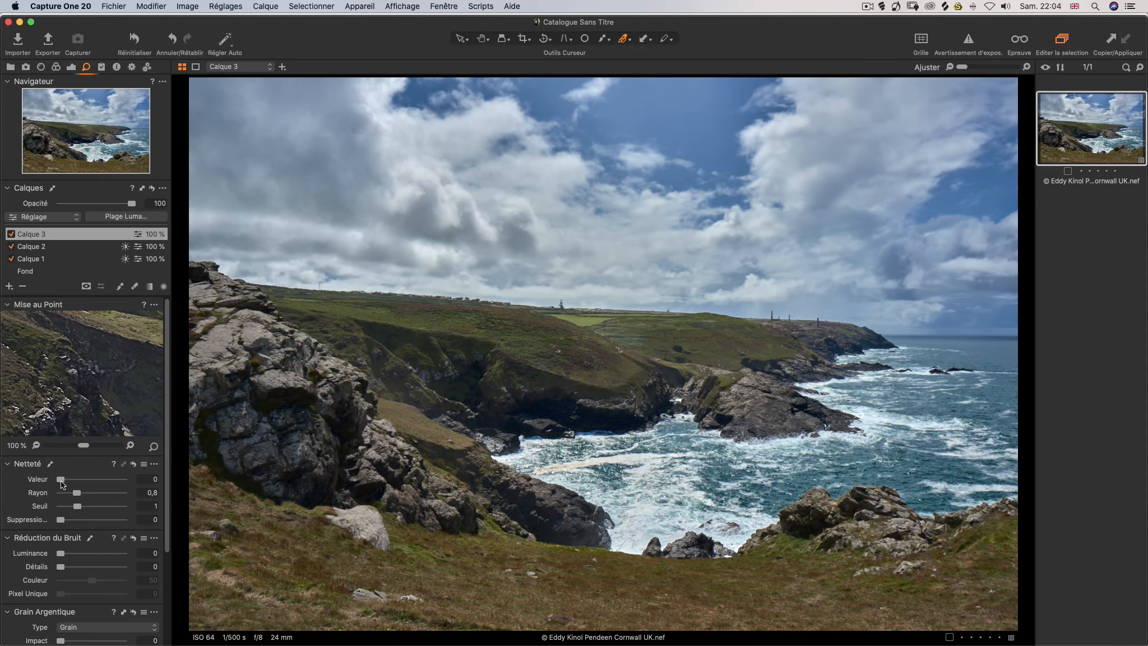
drag(61, 482, 68, 481)
double_click(69, 481)
drag(63, 481, 71, 479)
Step: Examine the sharpened sky, headland and hillside in the focus preview at 49% and compare them with and without the sharpening
drag(90, 380, 45, 456)
drag(84, 396, 47, 457)
drag(98, 418, 123, 464)
drag(47, 444, 116, 440)
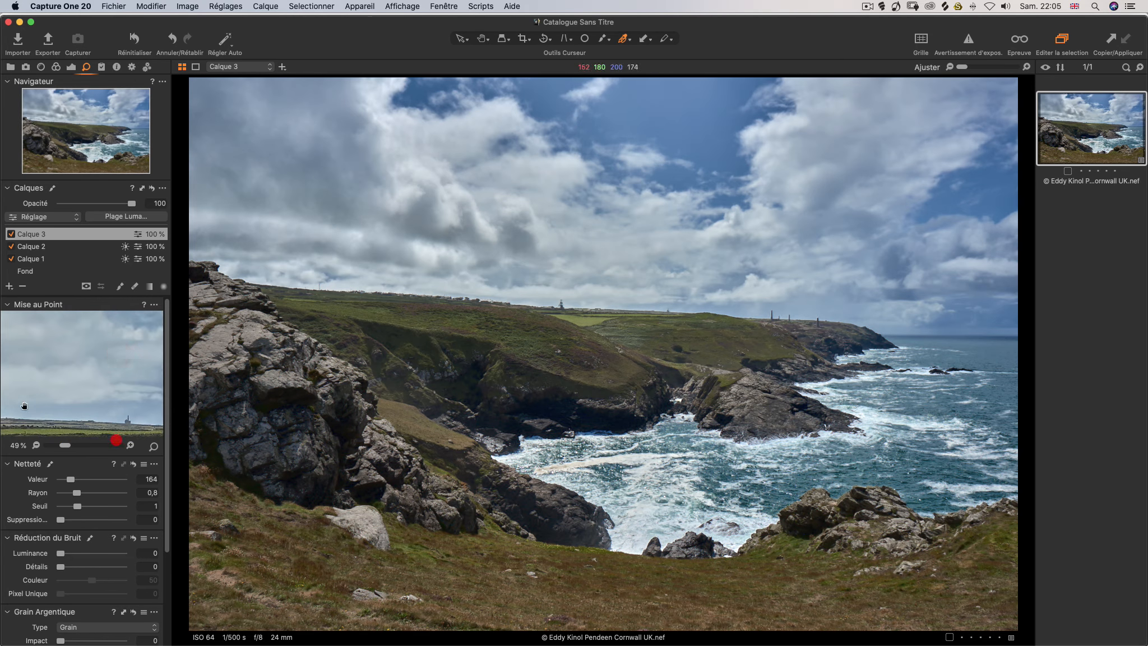
drag(24, 405, 30, 361)
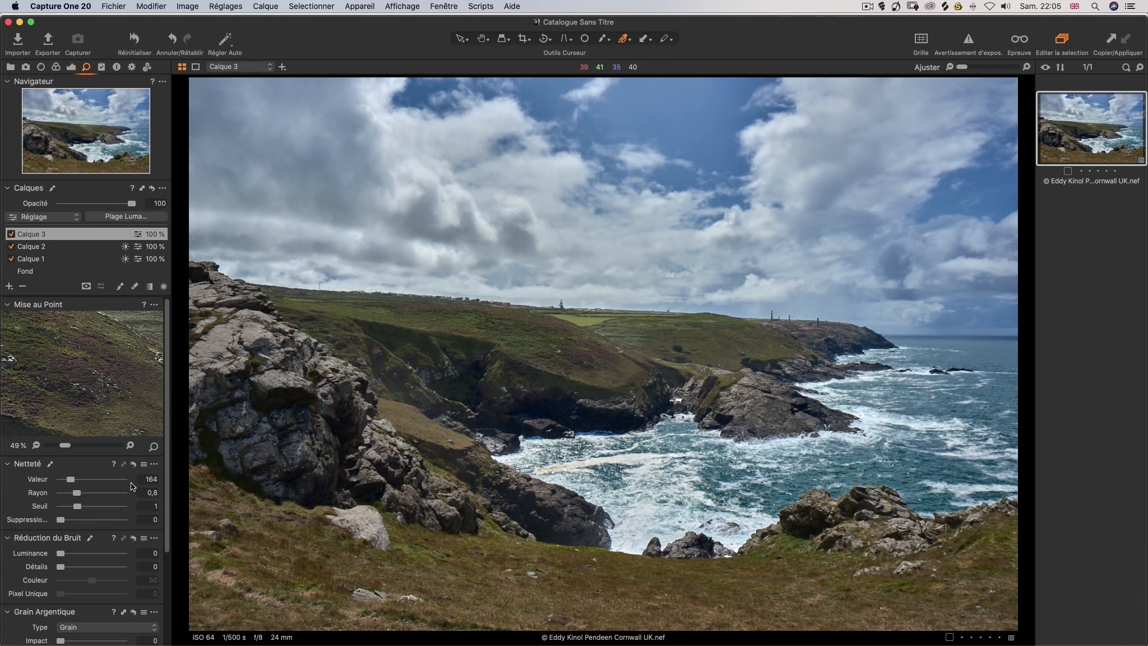
key(alt)
alt+click(133, 464)
Step: Darken the photo's edges with a vignetting amount (Vignettage, Montant) of -1,25
click(71, 67)
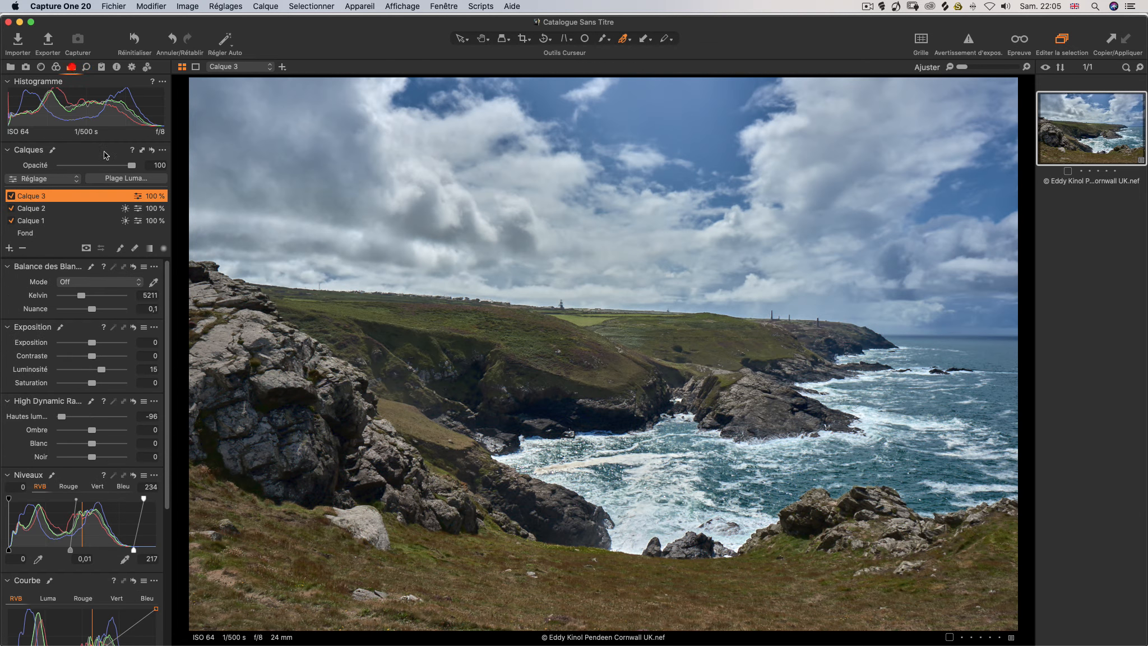
scroll(167, 280, down, 5)
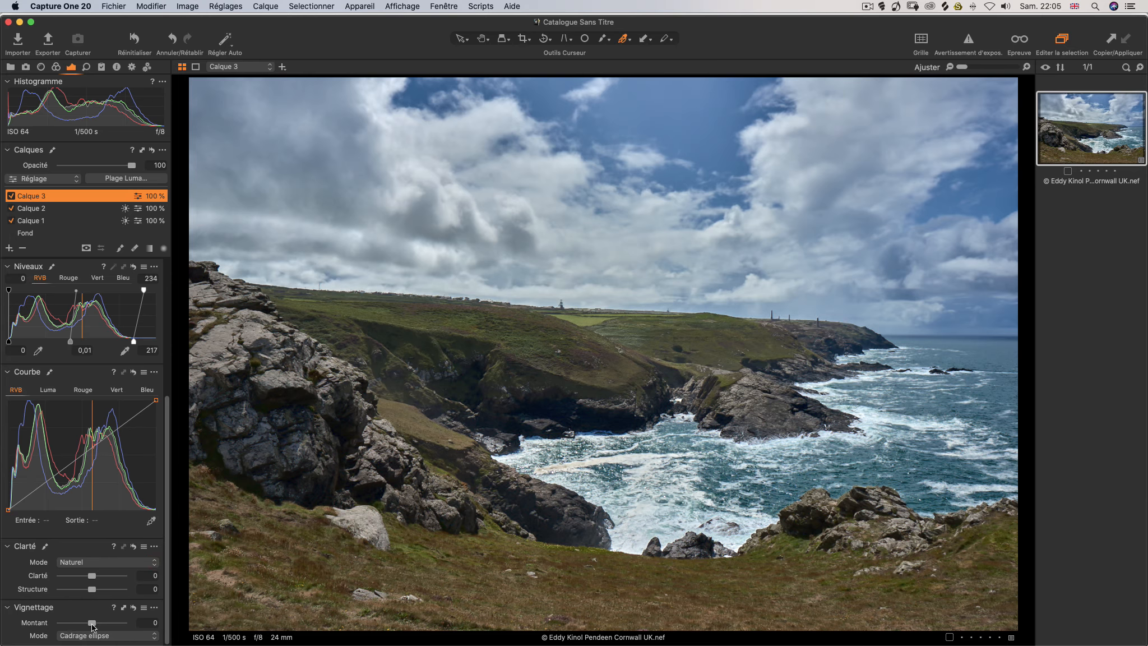
drag(93, 625, 83, 625)
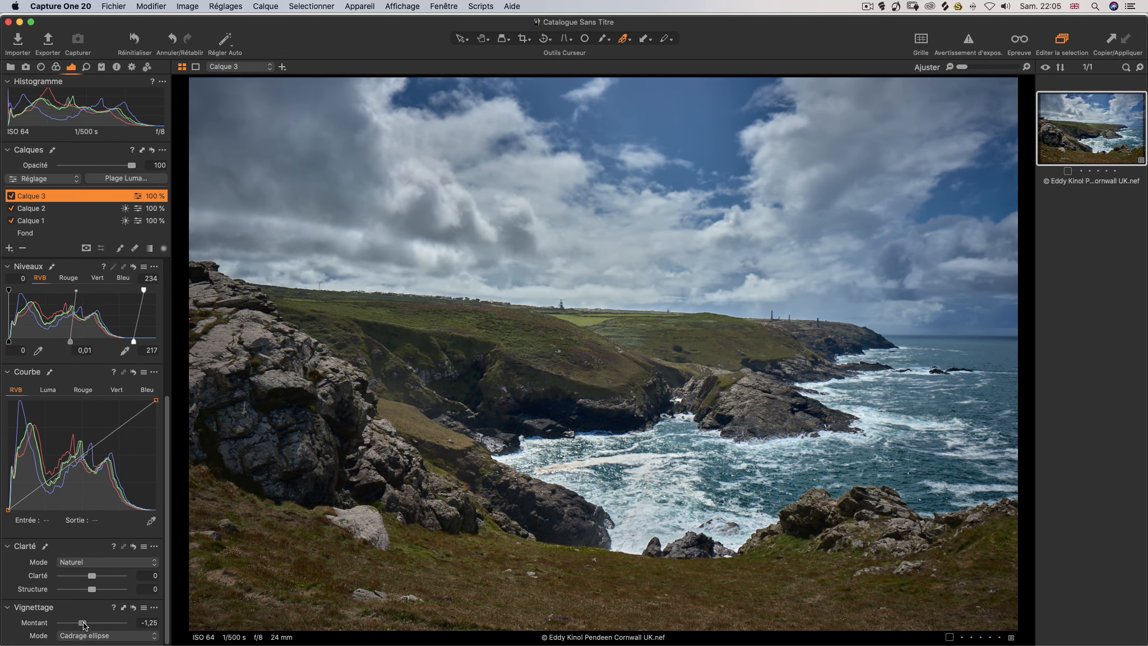
click(81, 624)
Step: Try the Cadrage circulaire and Circulaire vignetting modes, strengthening the circular vignette to -2,34
click(103, 636)
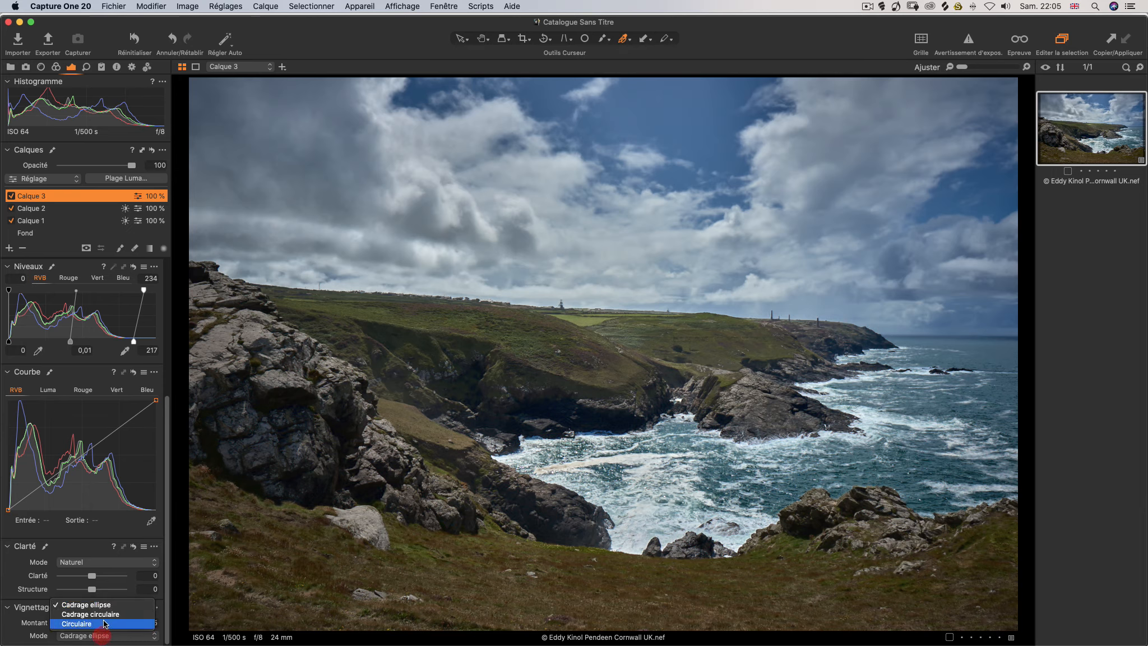
click(105, 614)
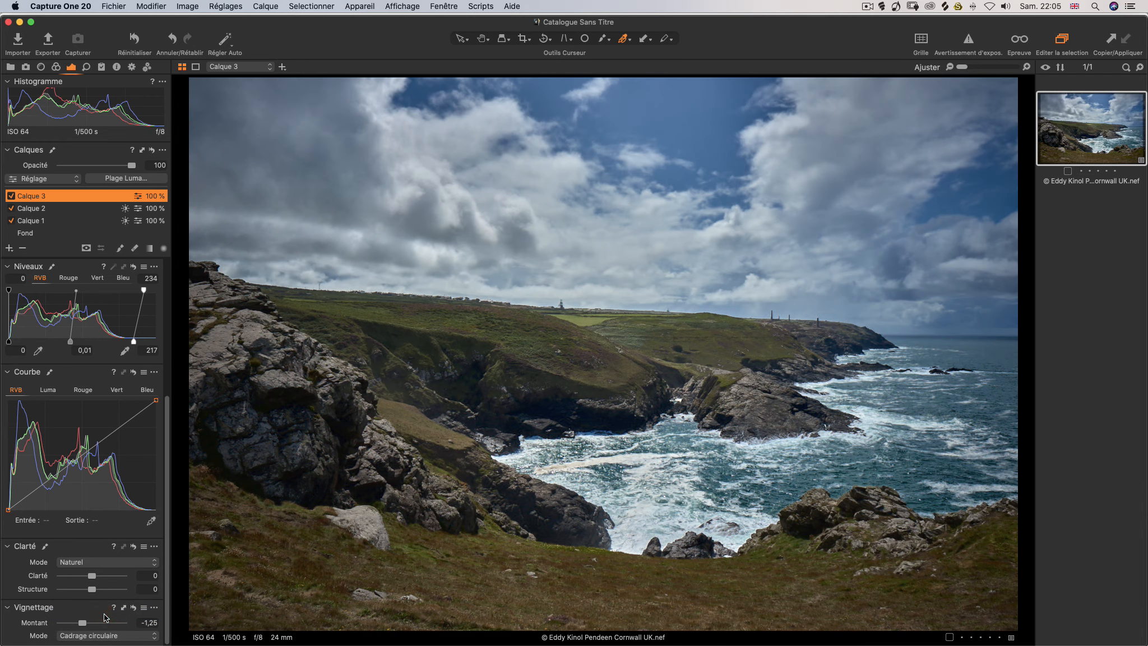
click(110, 627)
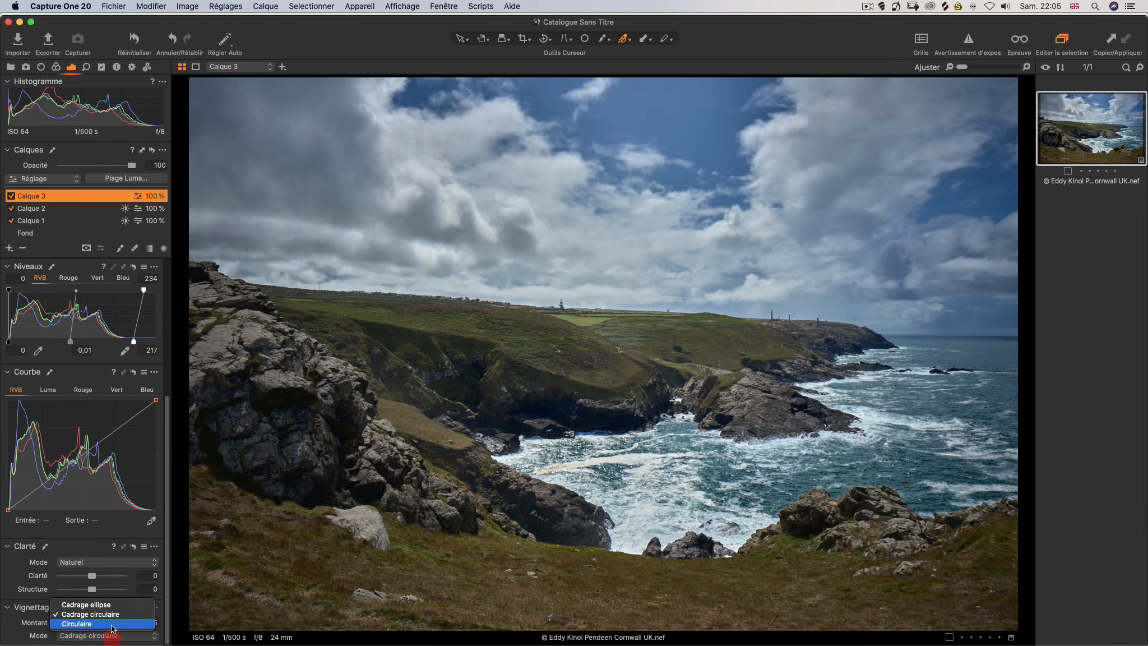
click(111, 628)
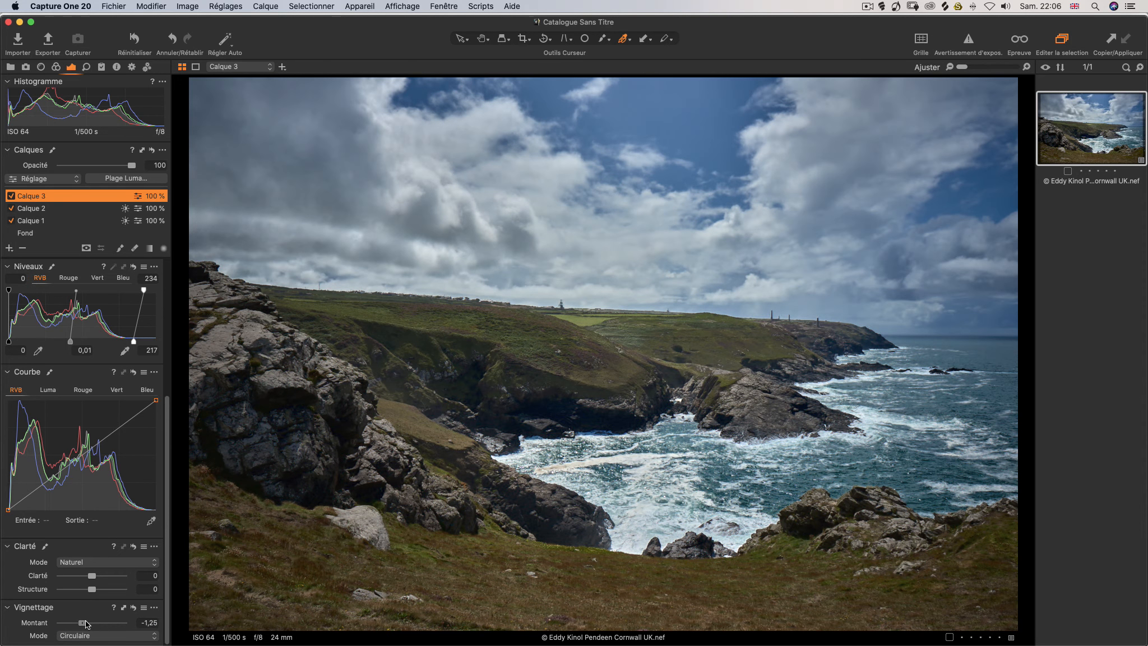
drag(87, 624, 78, 620)
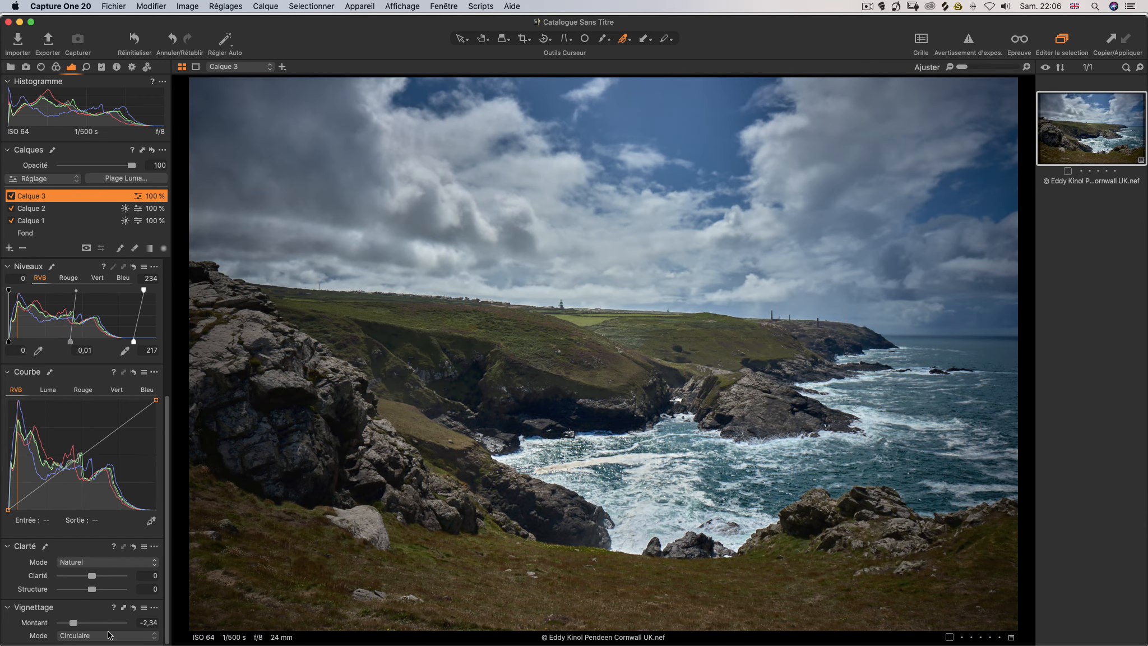
Step: Return the vignetting mode to Cadrage ellipse, reduce its amount to -1,3 and compare the photo with and without it
click(88, 636)
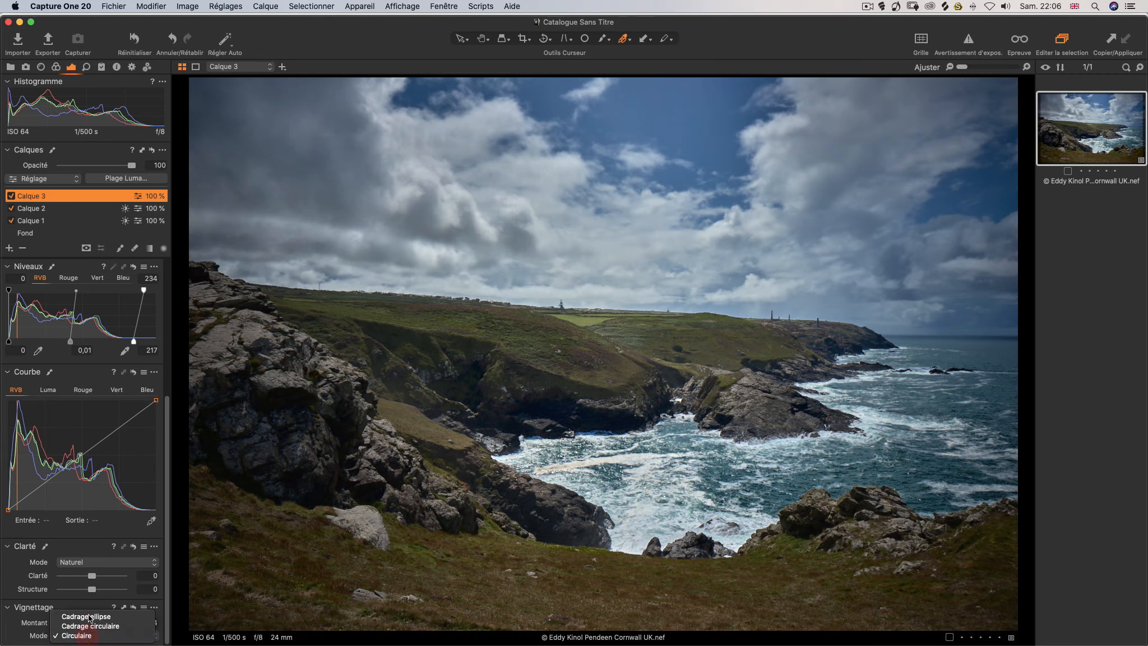
click(87, 630)
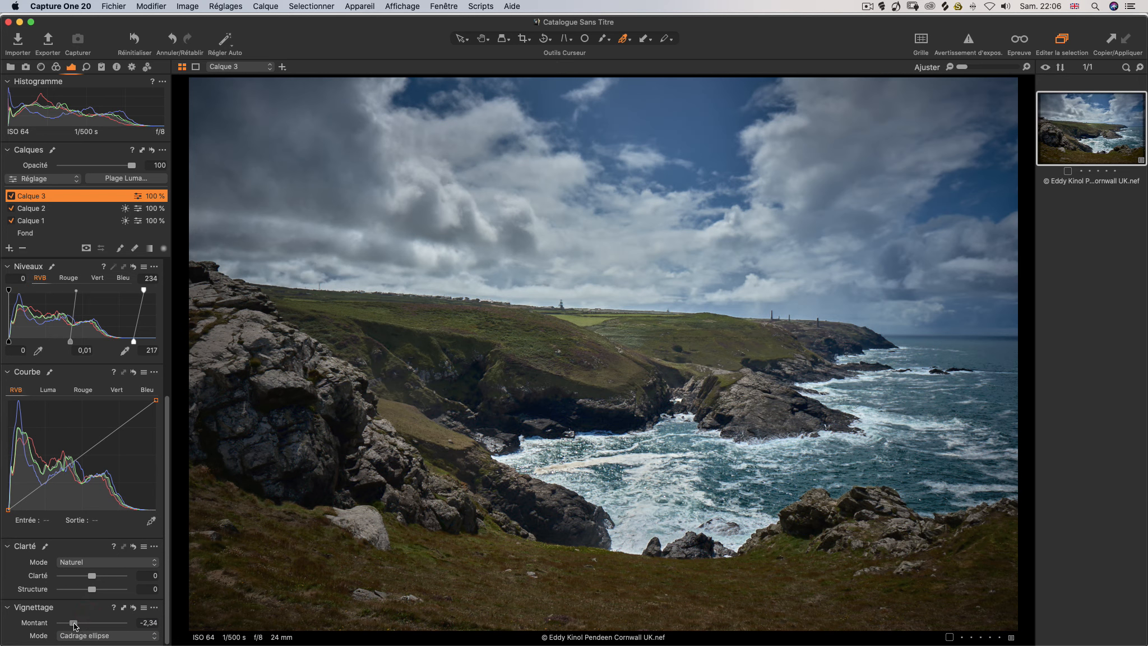
drag(75, 625, 87, 617)
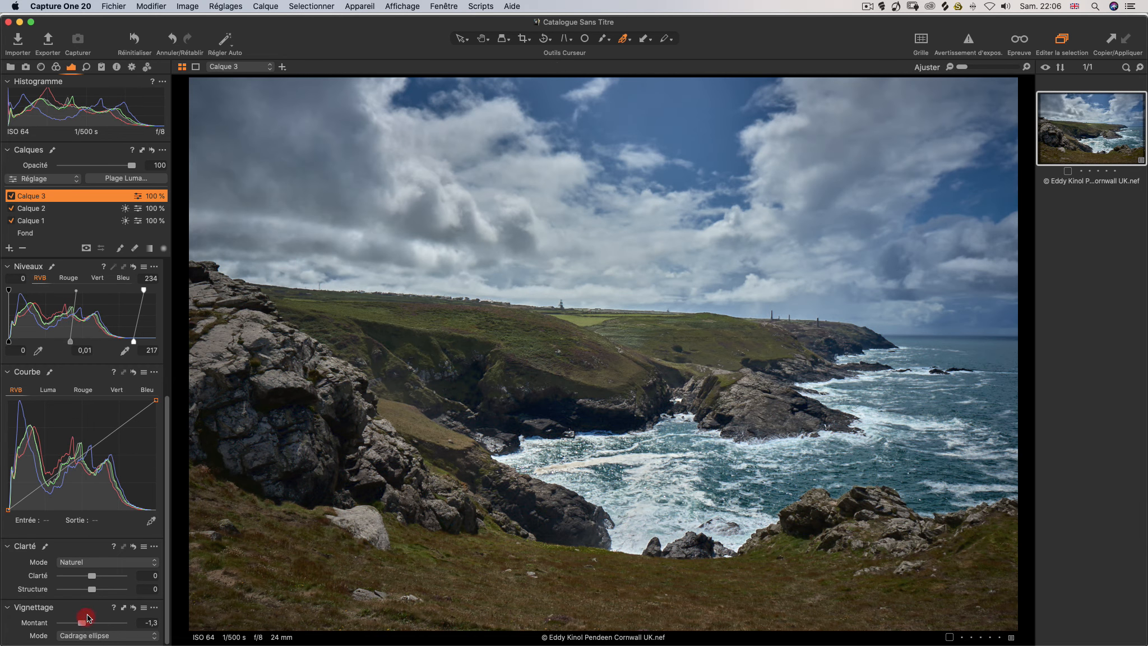
alt+click(133, 607)
alt+click(134, 607)
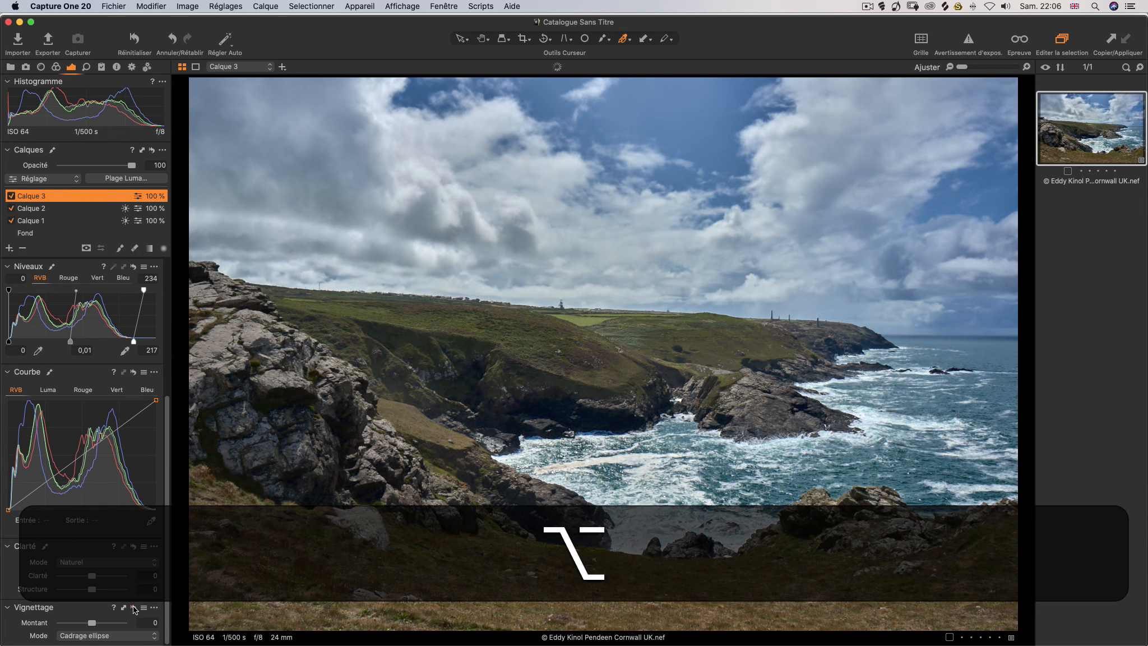
alt+click(134, 608)
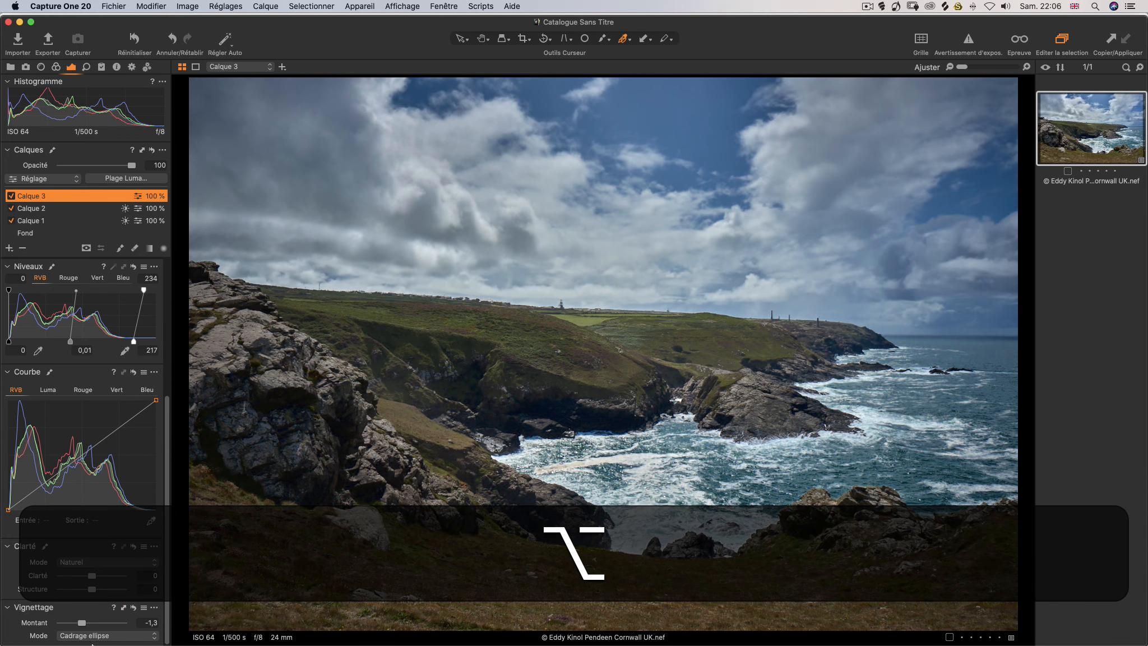
Step: Soften the vignetting amount to -0,27 and compare the photo with and without it, leaving it applied
drag(81, 625, 90, 622)
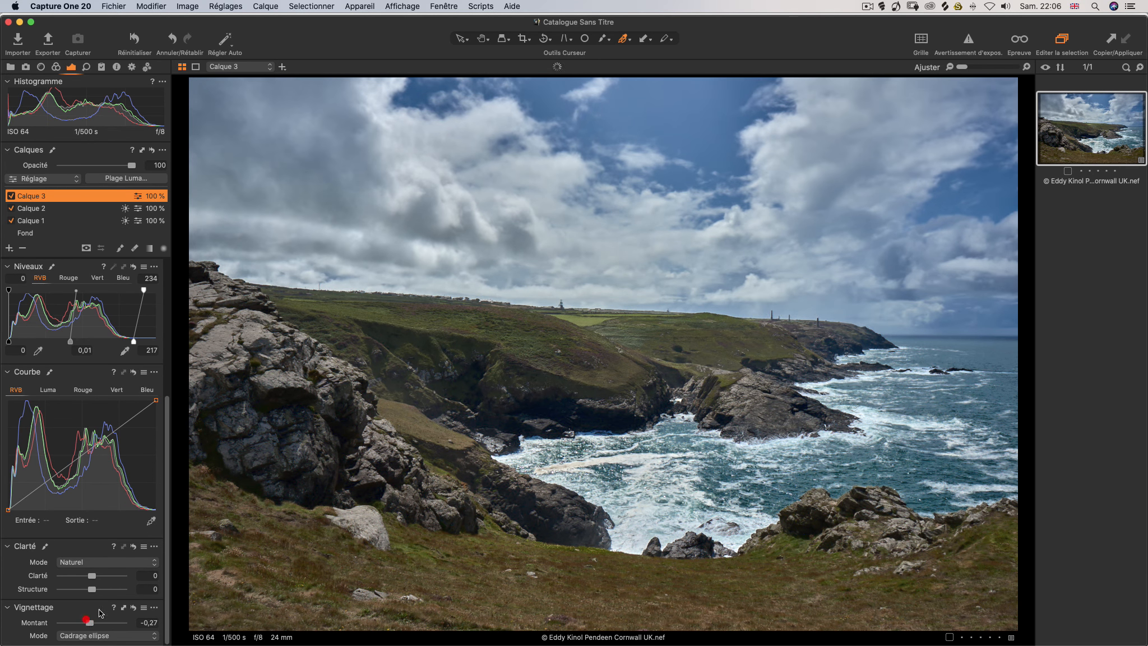
alt+click(136, 608)
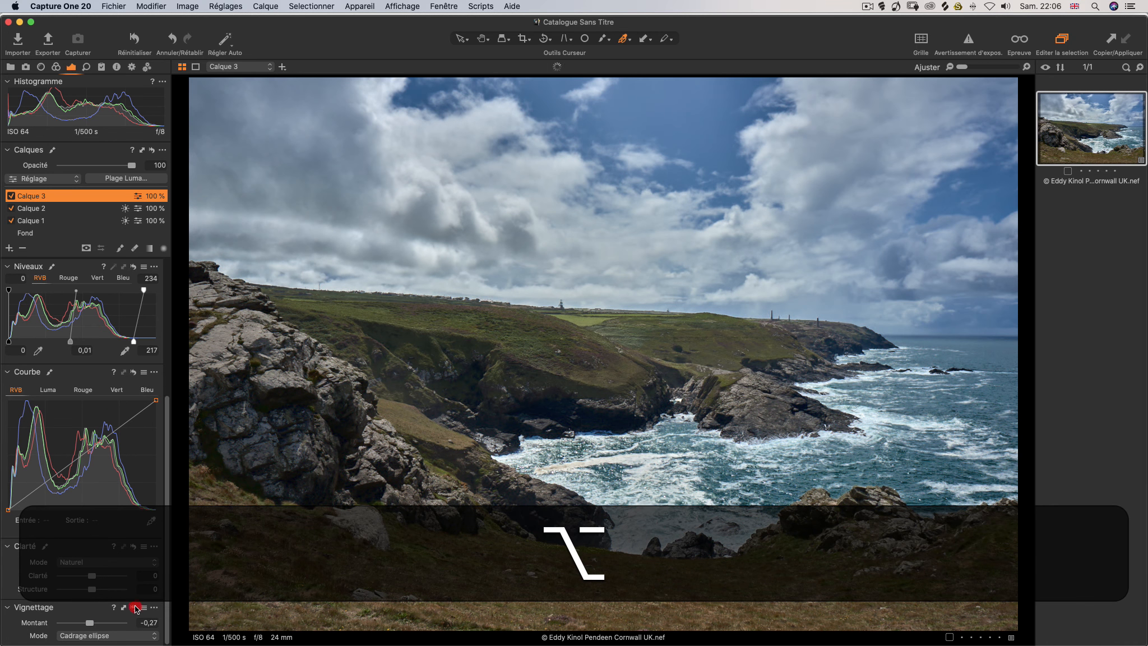
alt+click(135, 608)
alt+click(135, 608)
alt+click(135, 608)
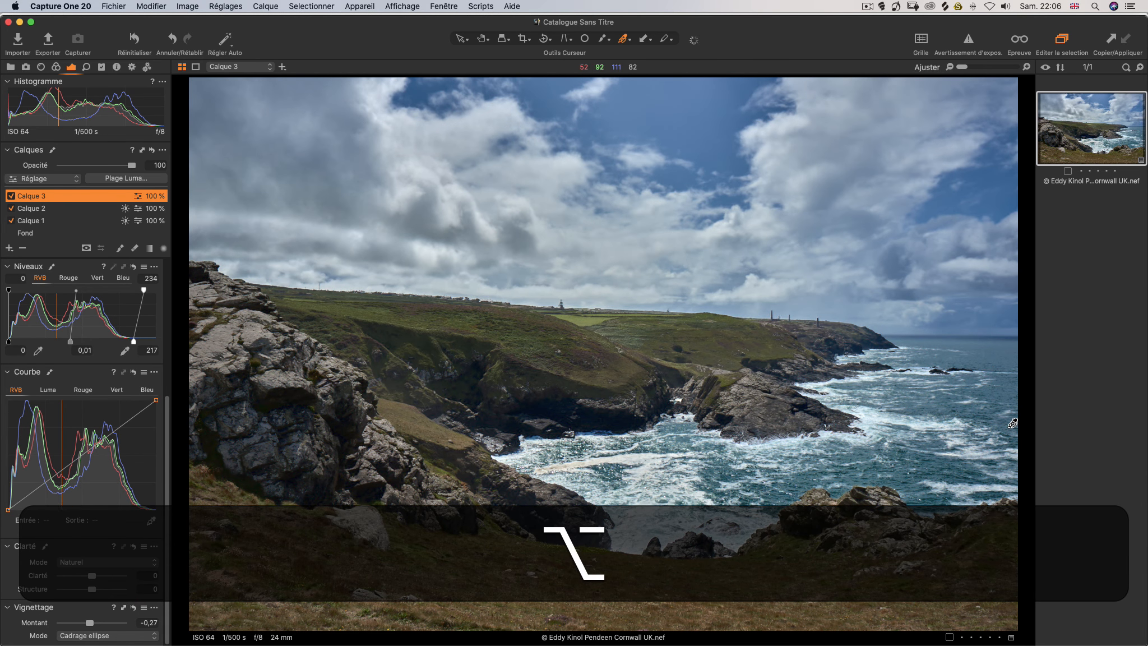
Step: View the finished photo full screen and compare it with the version without any adjustments
key(f)
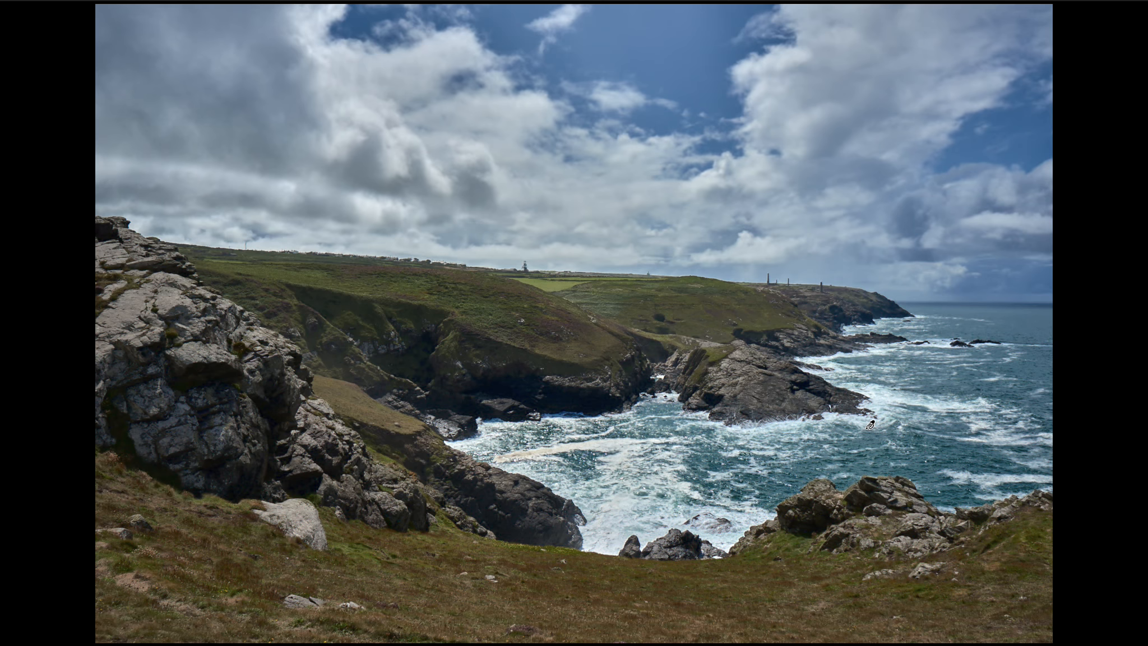
key(f)
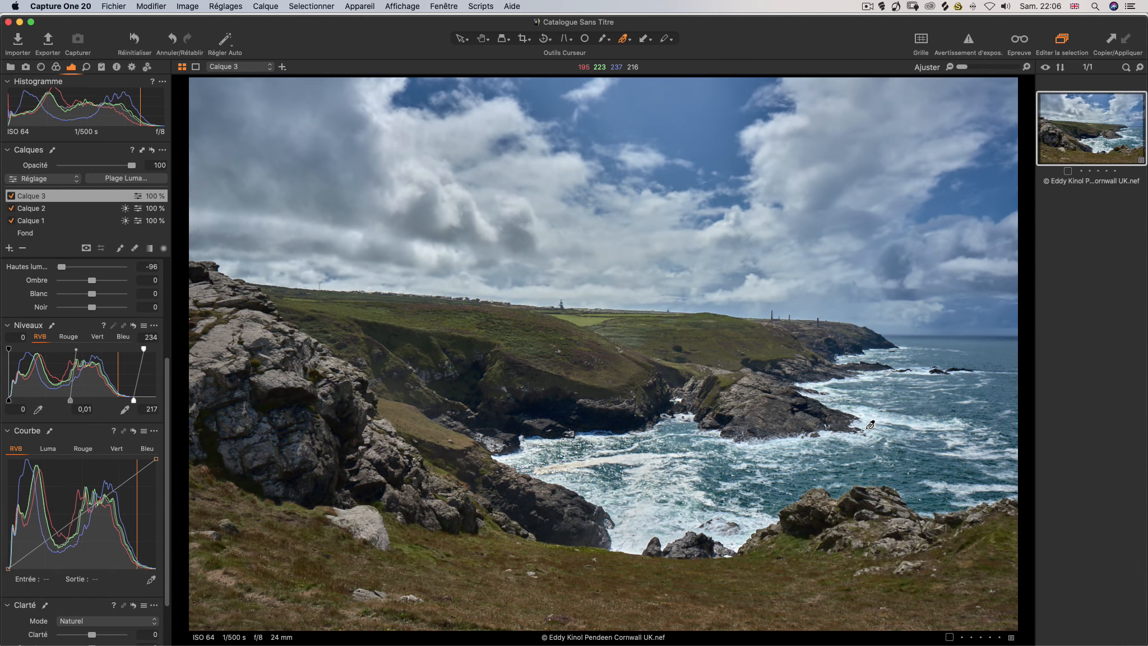
key(alt)
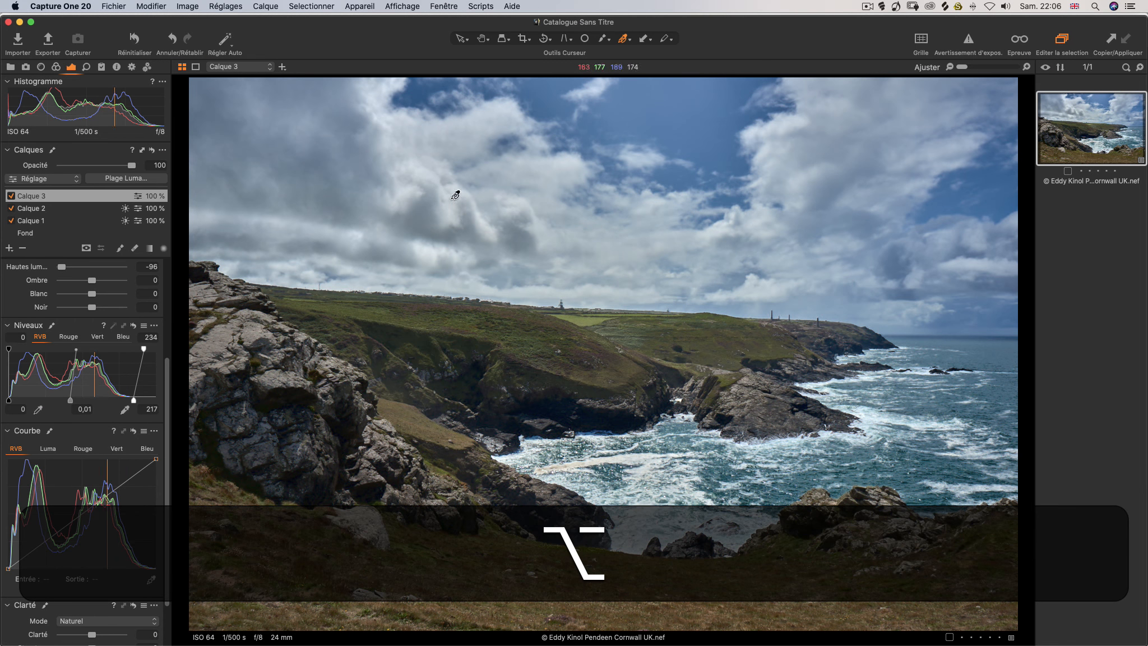
alt+click(134, 45)
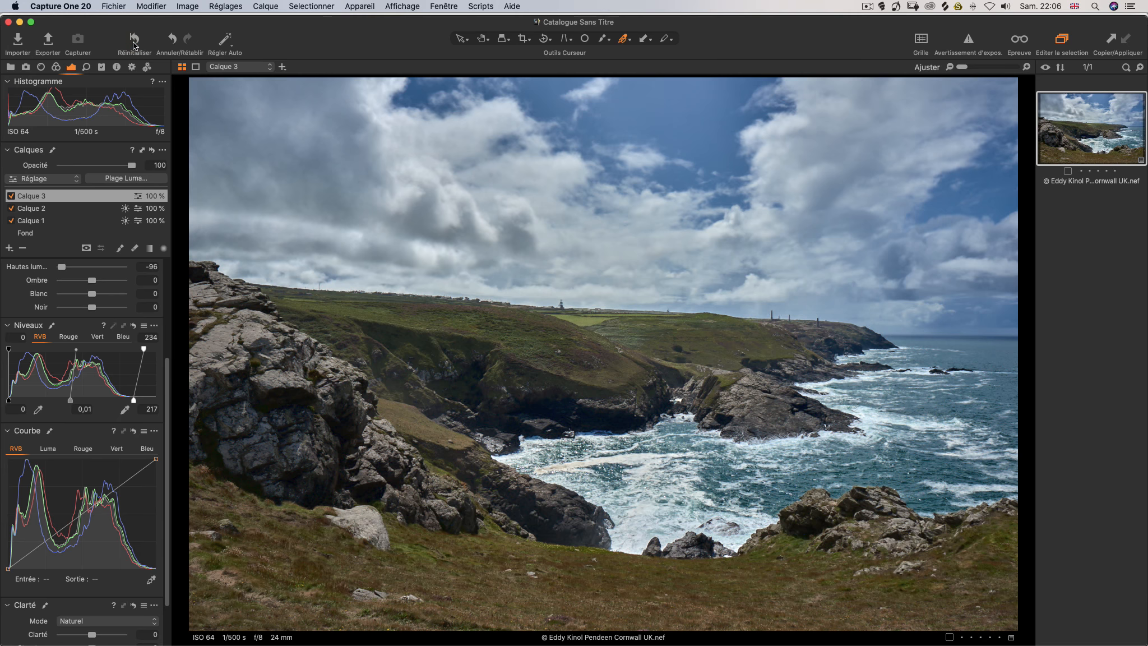
key(alt)
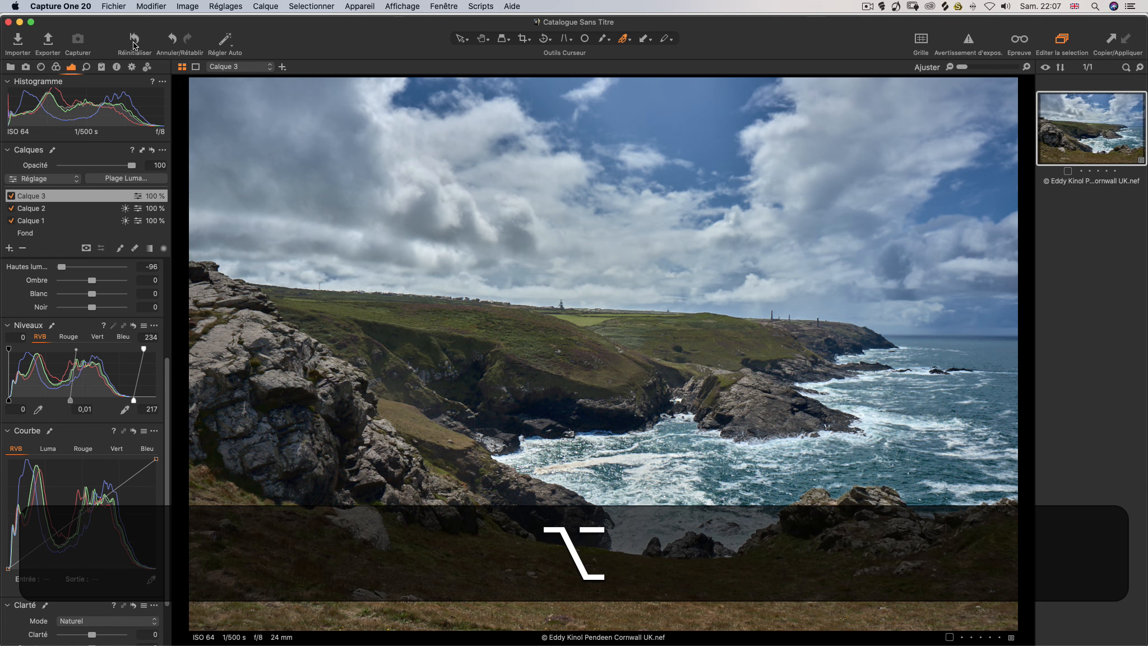
alt+click(134, 45)
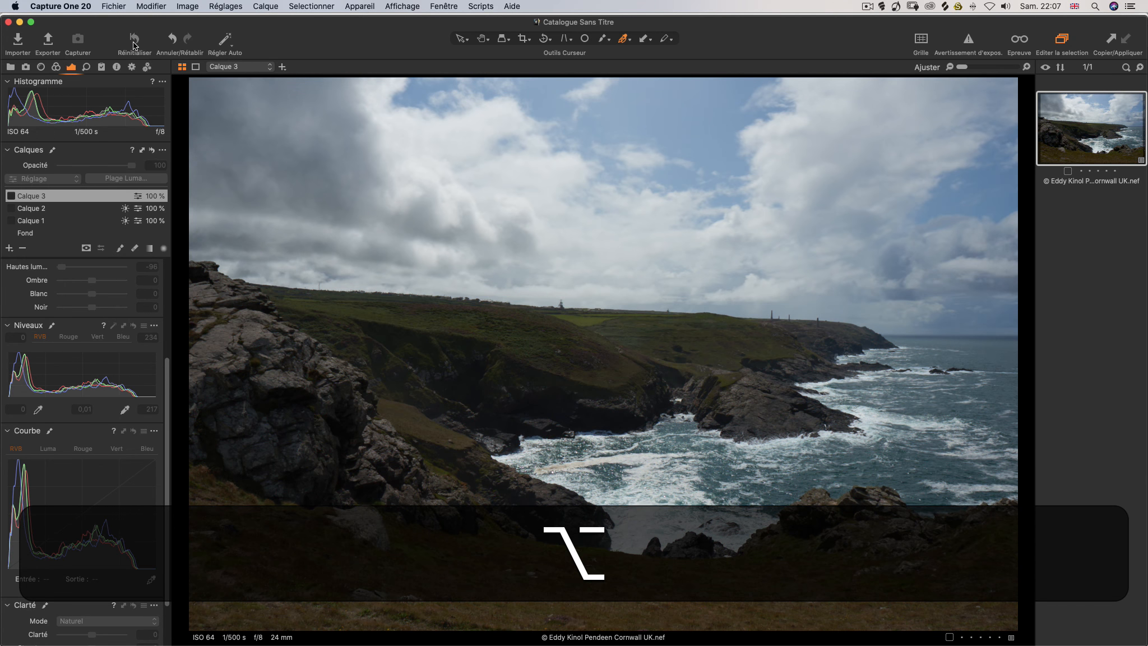